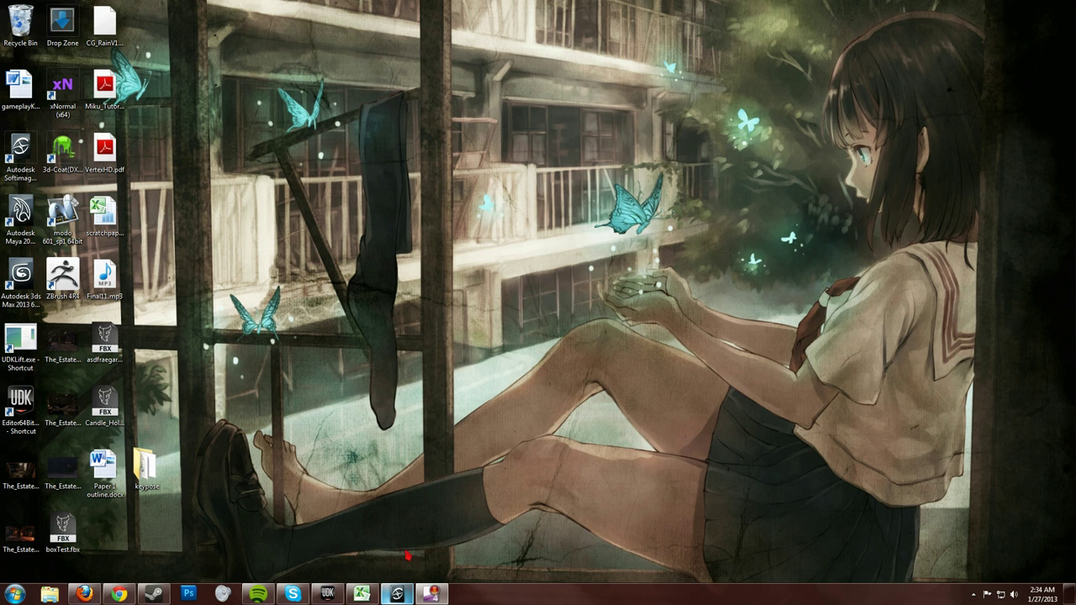
Restore Softimage and orbit the camera to tilt the floor grid into view
click(396, 594)
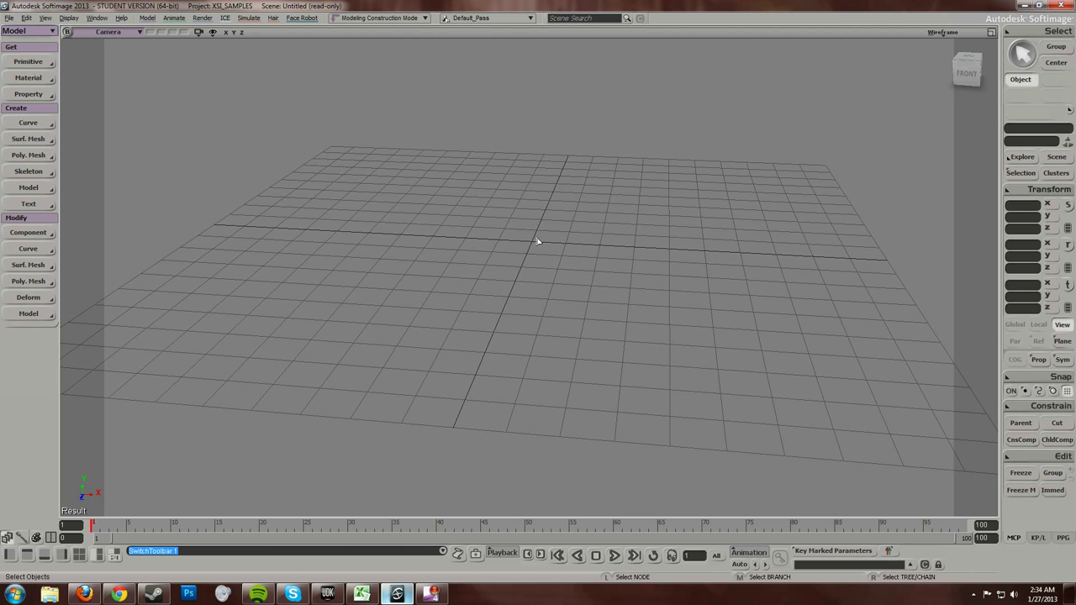
scroll(533, 242, down, 5)
scroll(533, 245, up, 5)
key(s)
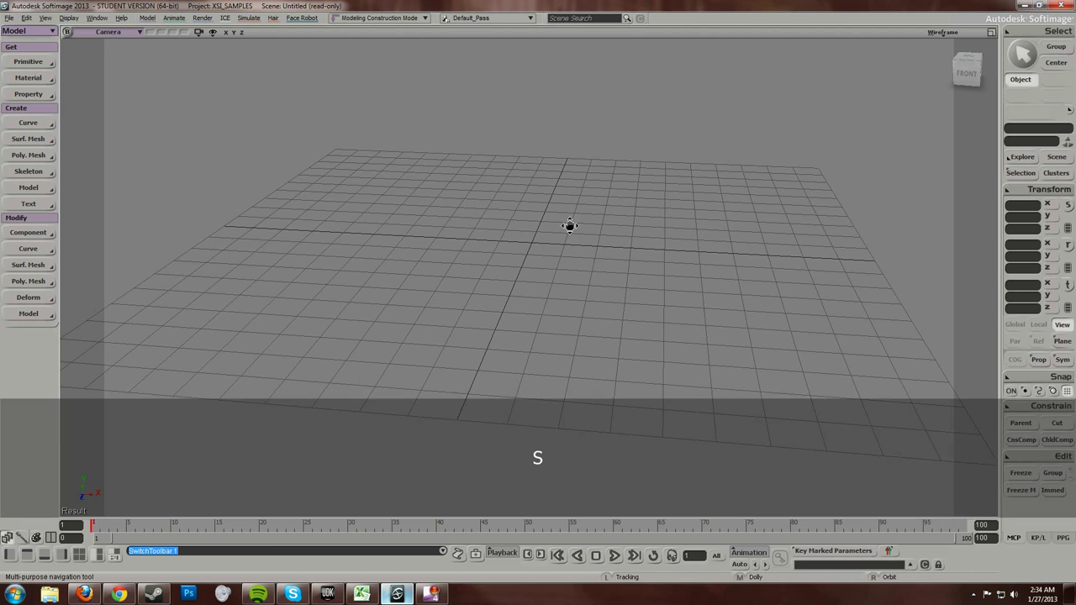
right_drag(569, 225, 556, 280)
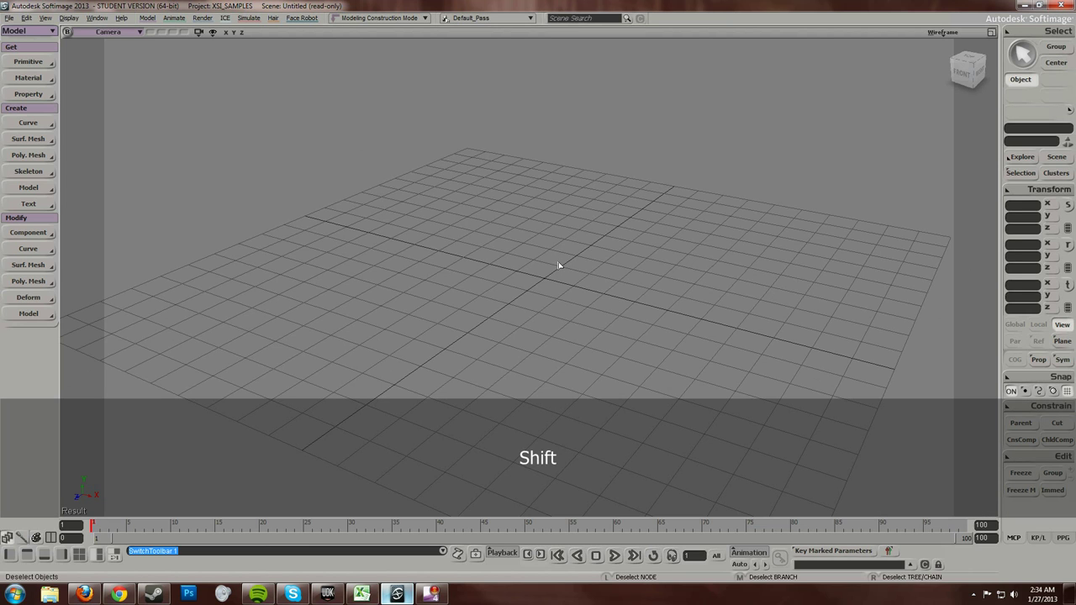
In the all-cameras visibility options, set U/V cell and snap sizes to 16, floor size 512
key(ctrl+shift+s)
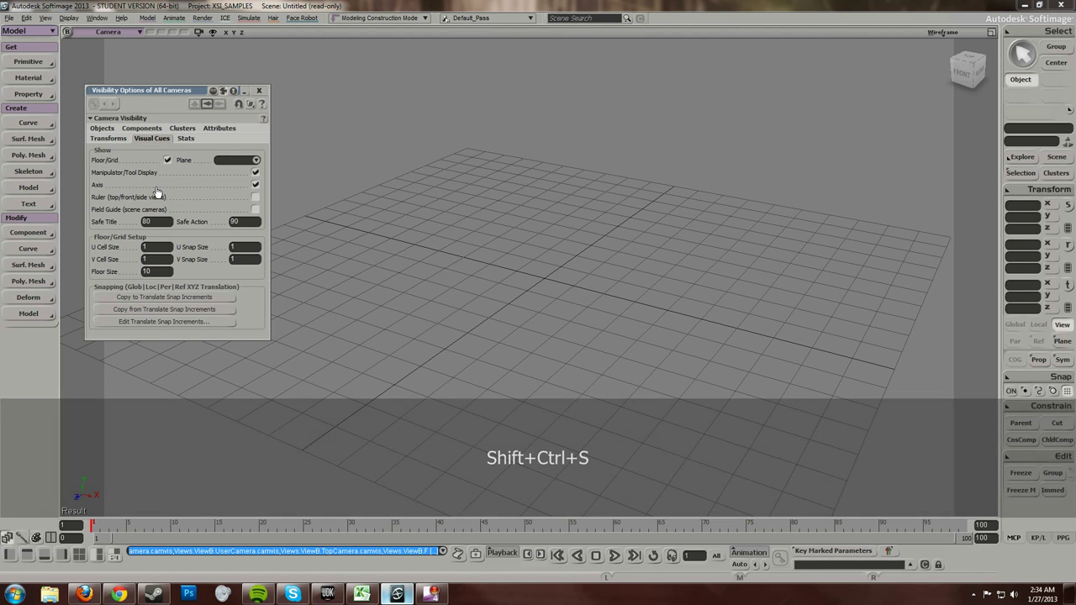
drag(172, 103, 193, 107)
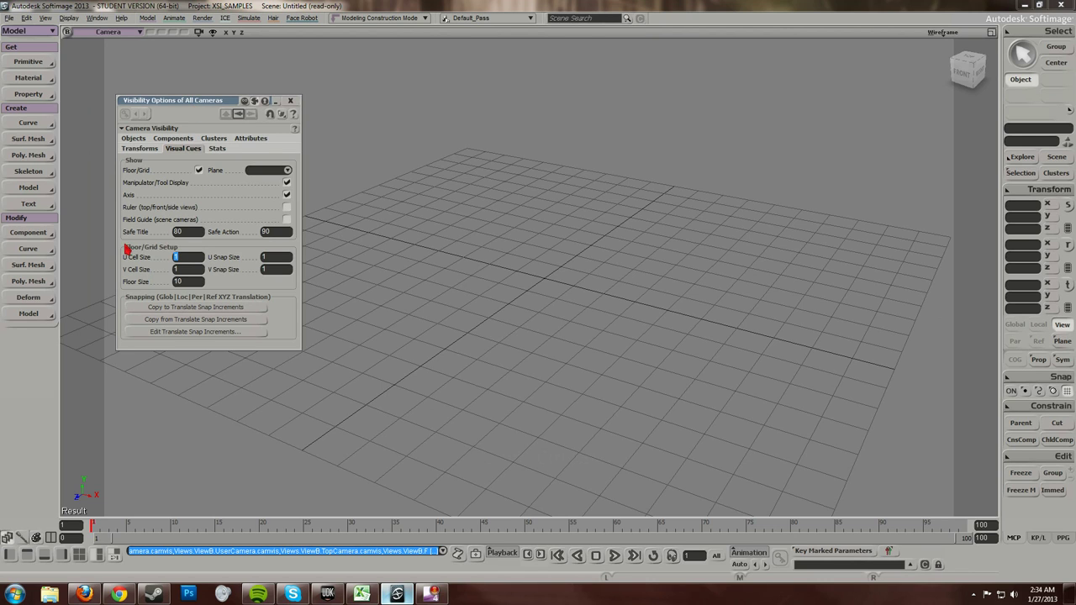
text(16)
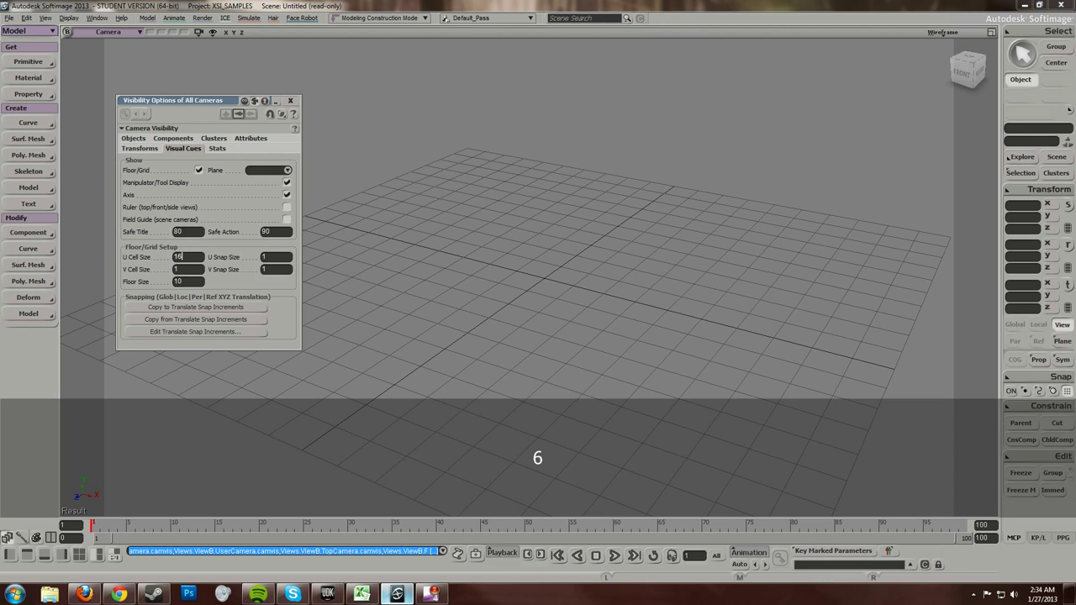
key(Tab)
text(16)
key(Tab)
text(16)
key(Tab)
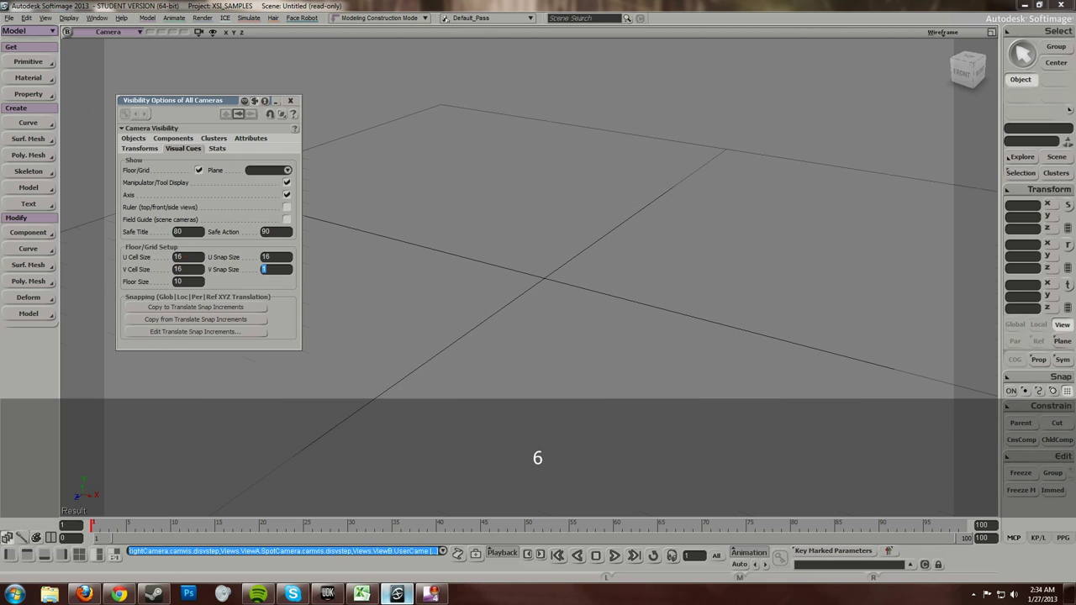
key(Tab)
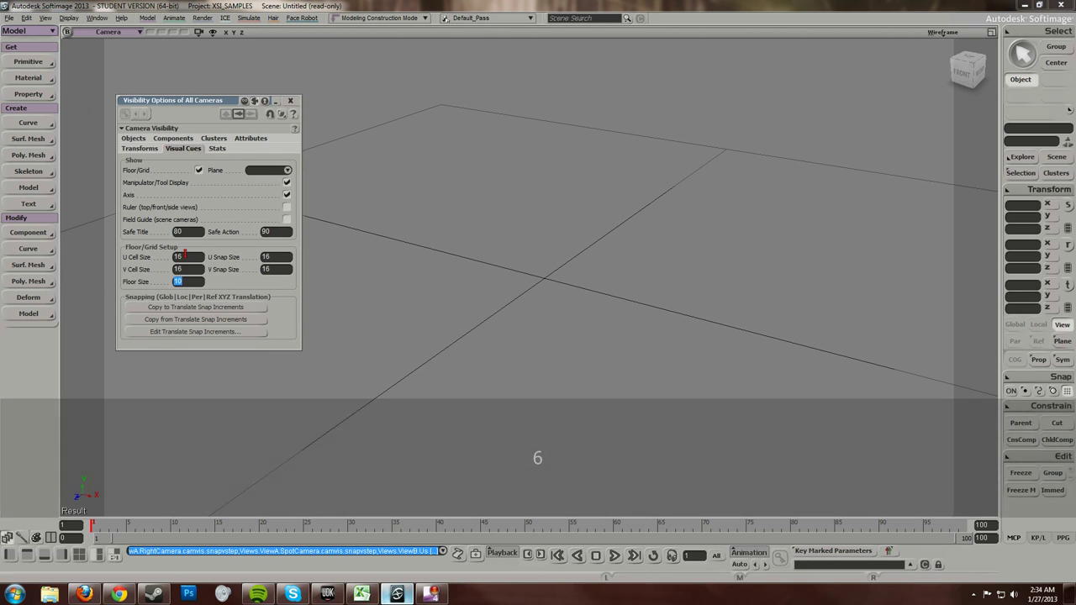
text(51)
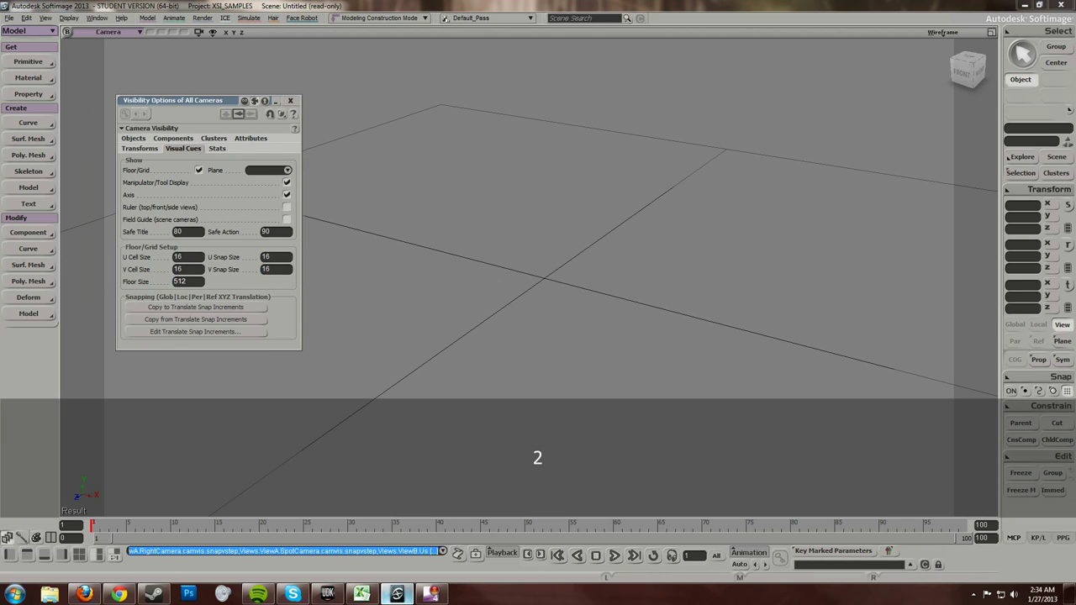
text(2)
key(Return)
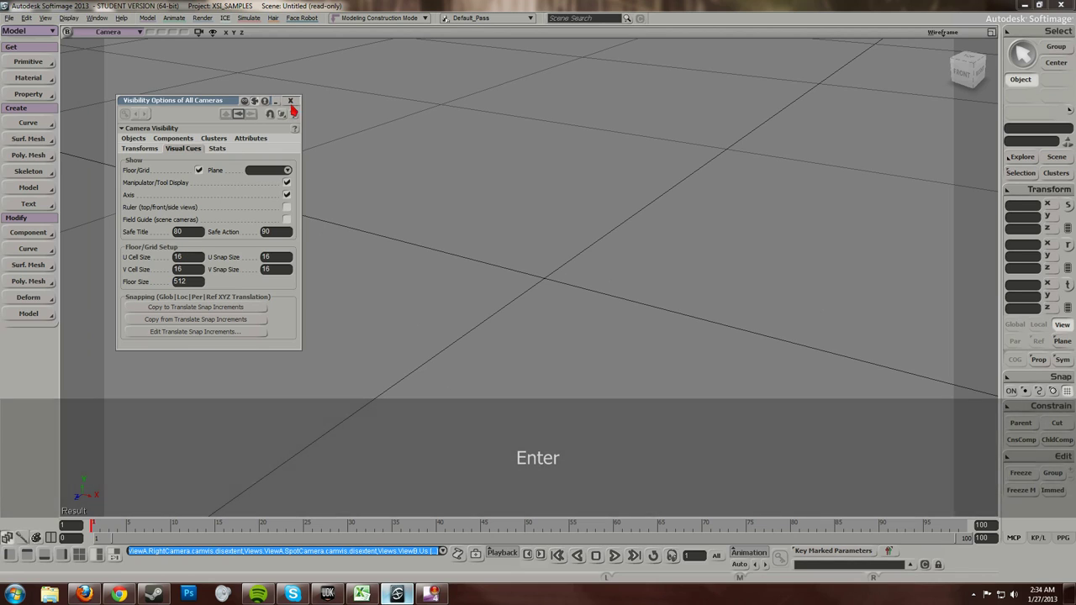
Close the visibility options and create a Polygon Mesh Cube with default Length 8
click(290, 100)
scroll(526, 265, down, 10)
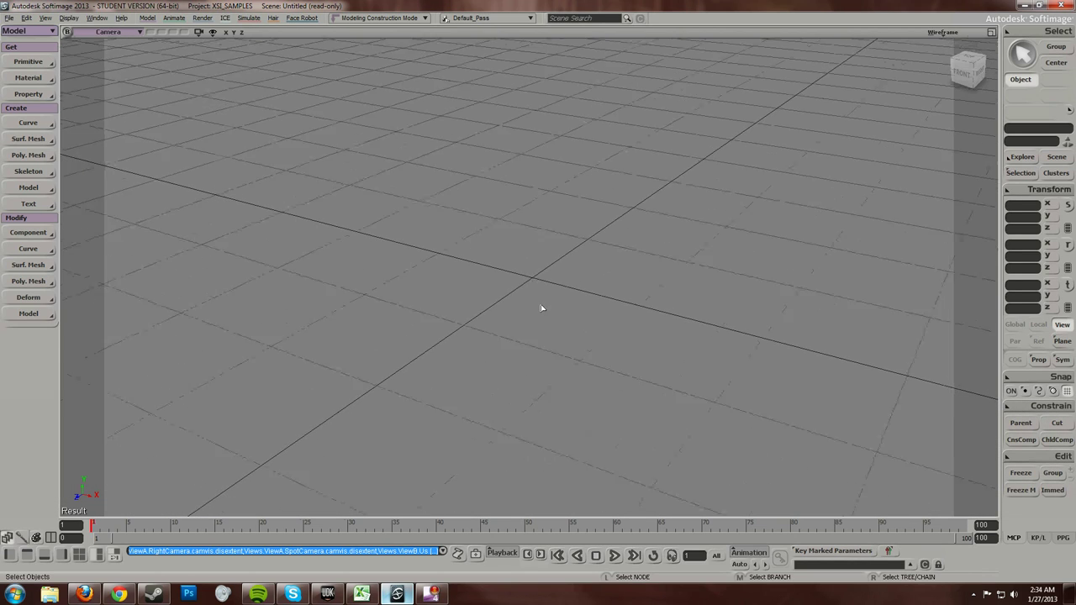
scroll(542, 319, down, 3)
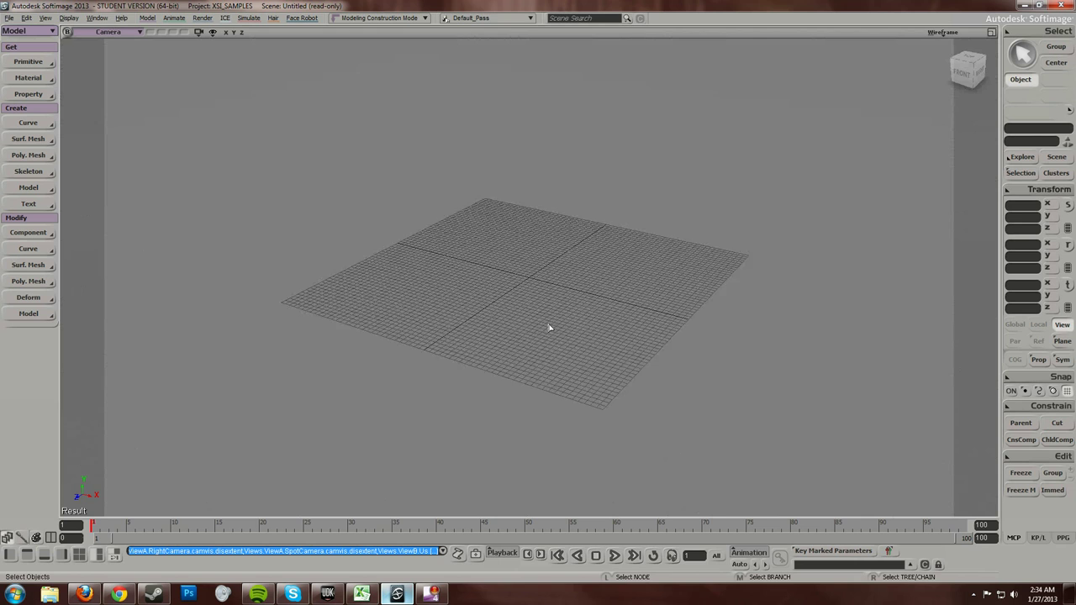
scroll(549, 323, up, 6)
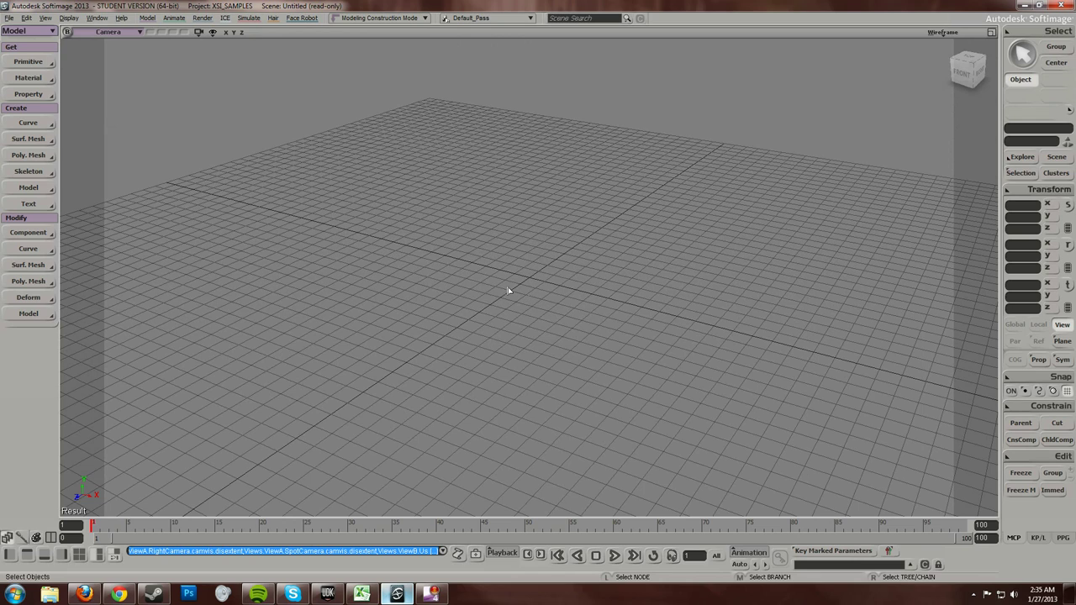
click(37, 67)
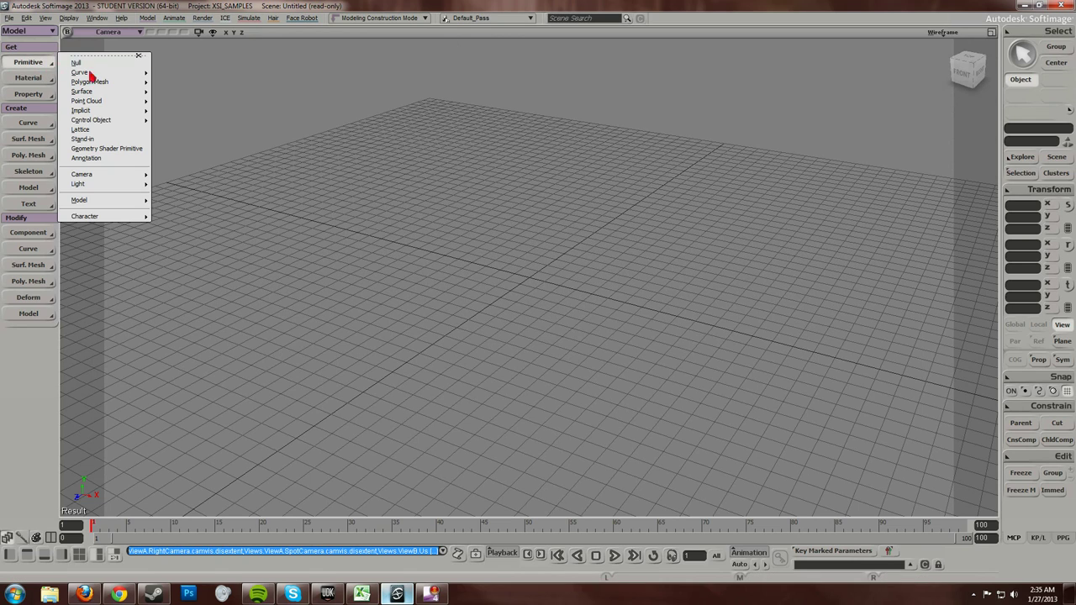
mouse_move(126, 82)
click(174, 96)
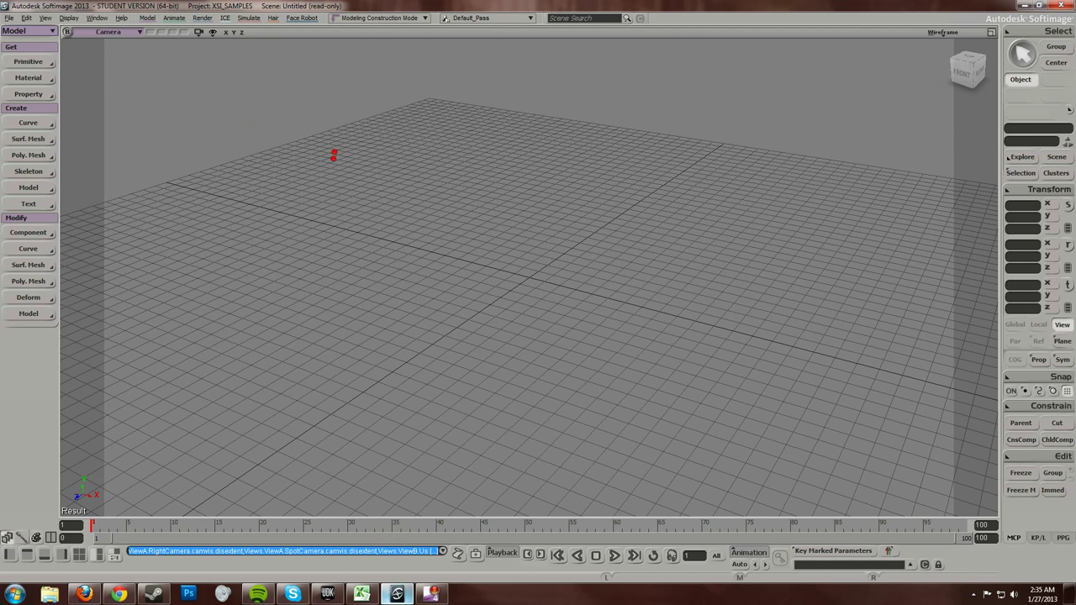
scroll(552, 290, up, 3)
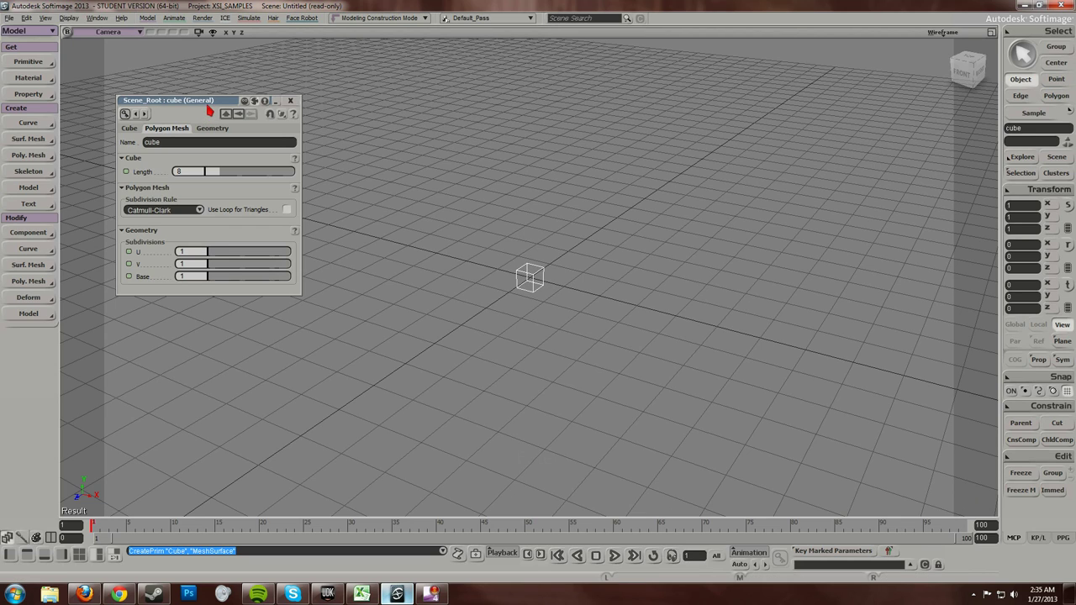
drag(208, 108, 216, 101)
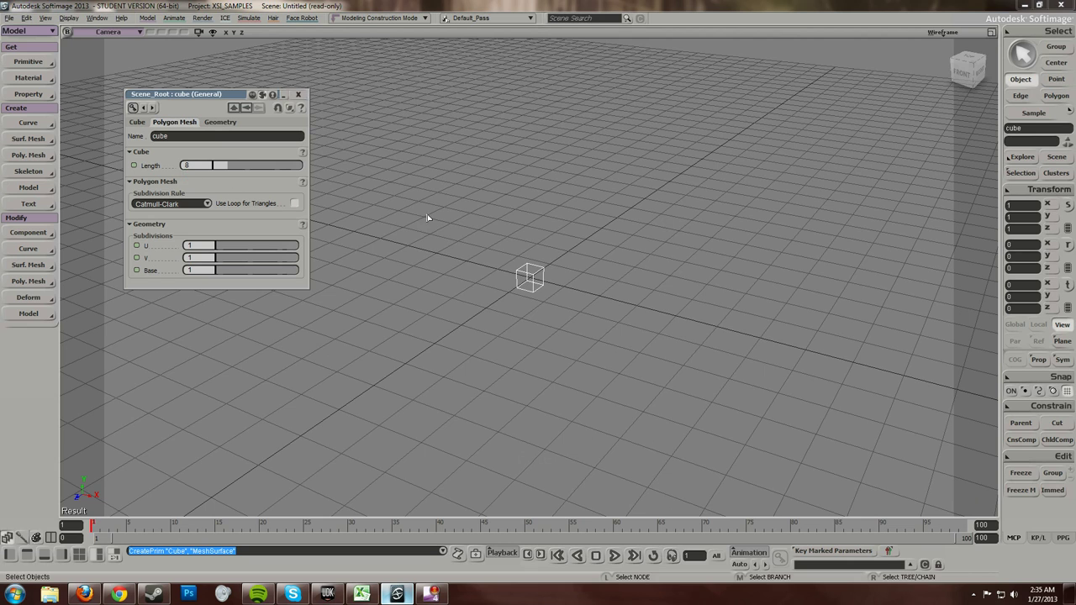
scroll(427, 221, up, 3)
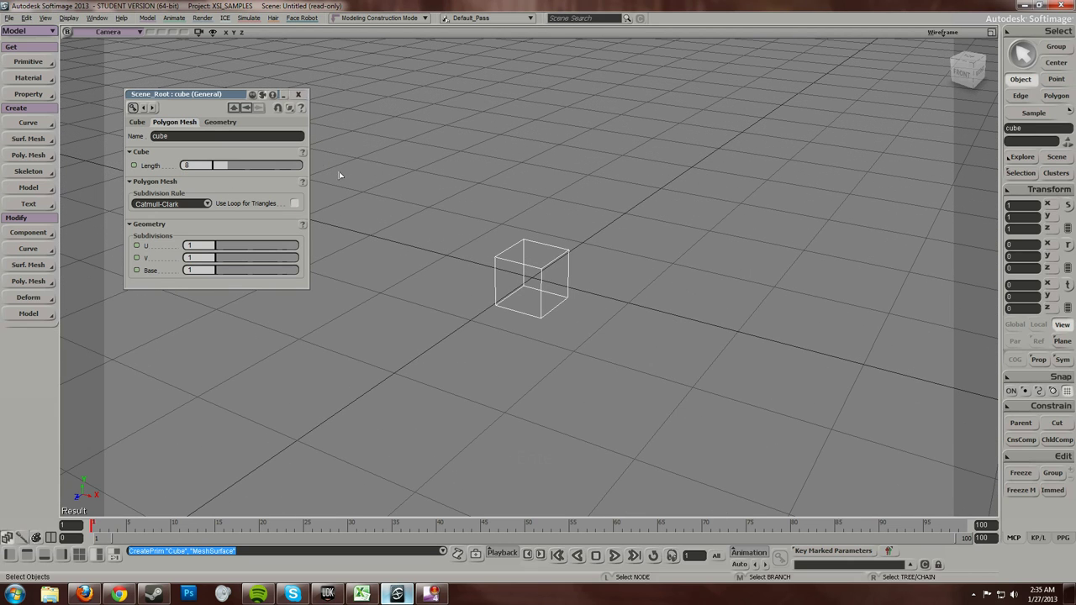
click(297, 95)
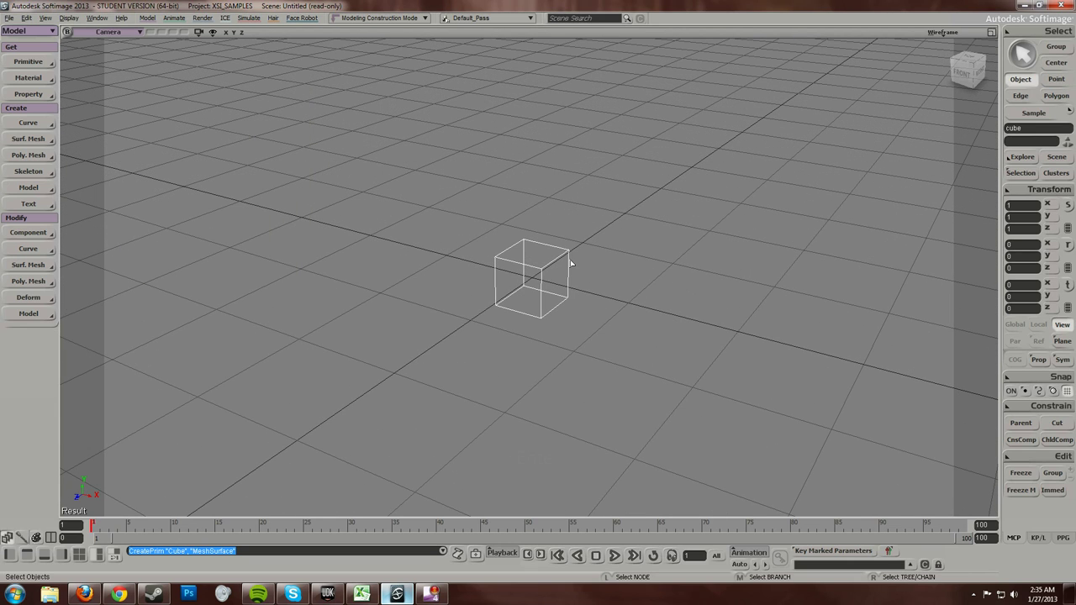
Frame the cube, maximize the Front view, and select the cube
key(F12)
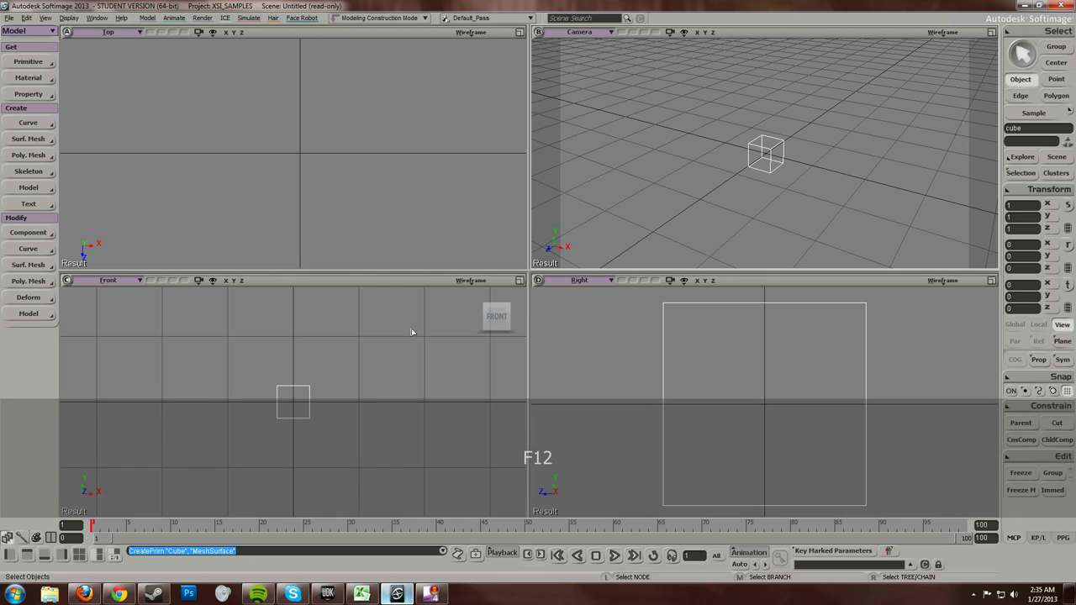
key(shift+a)
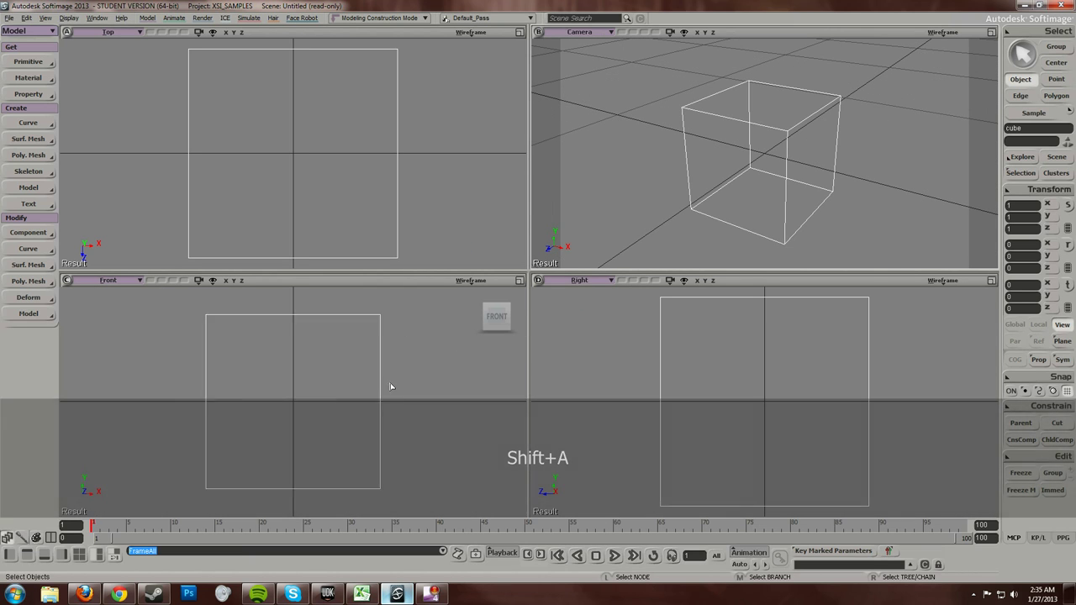
scroll(390, 382, down, 5)
key(F12)
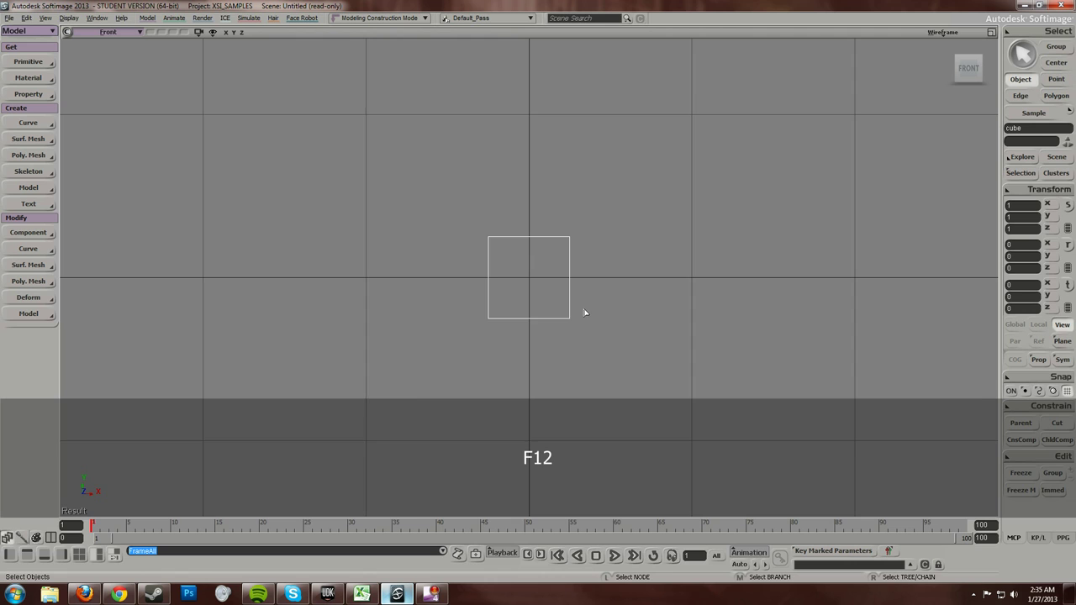
scroll(584, 312, down, 3)
drag(429, 203, 555, 283)
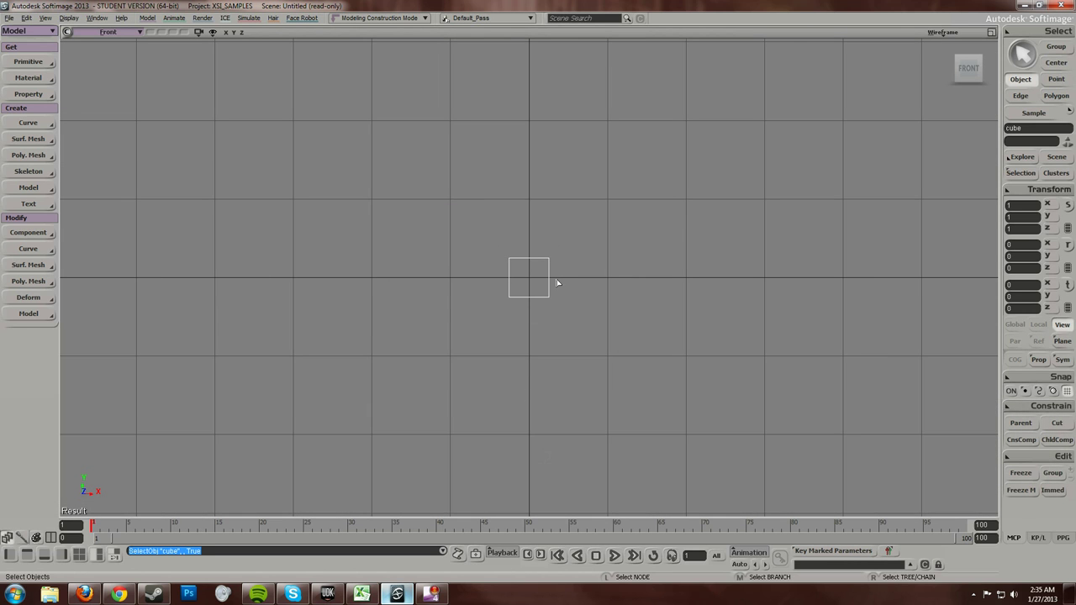
scroll(556, 283, down, 3)
Scale the cube to about 3.96 × 10.54 × 1 and raise it to Y 43.44
key(x)
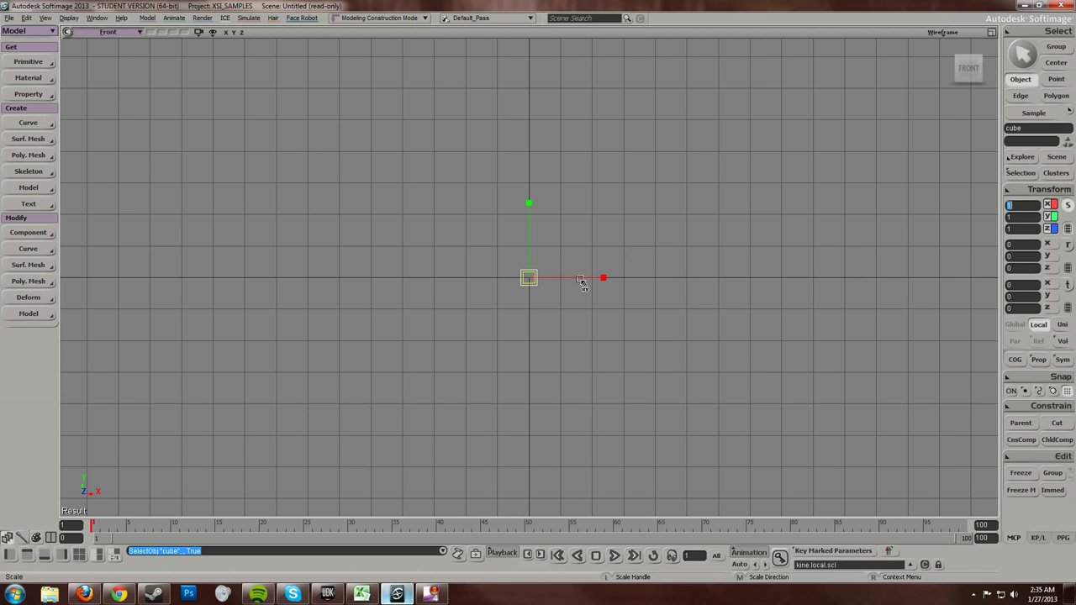
drag(602, 278, 942, 267)
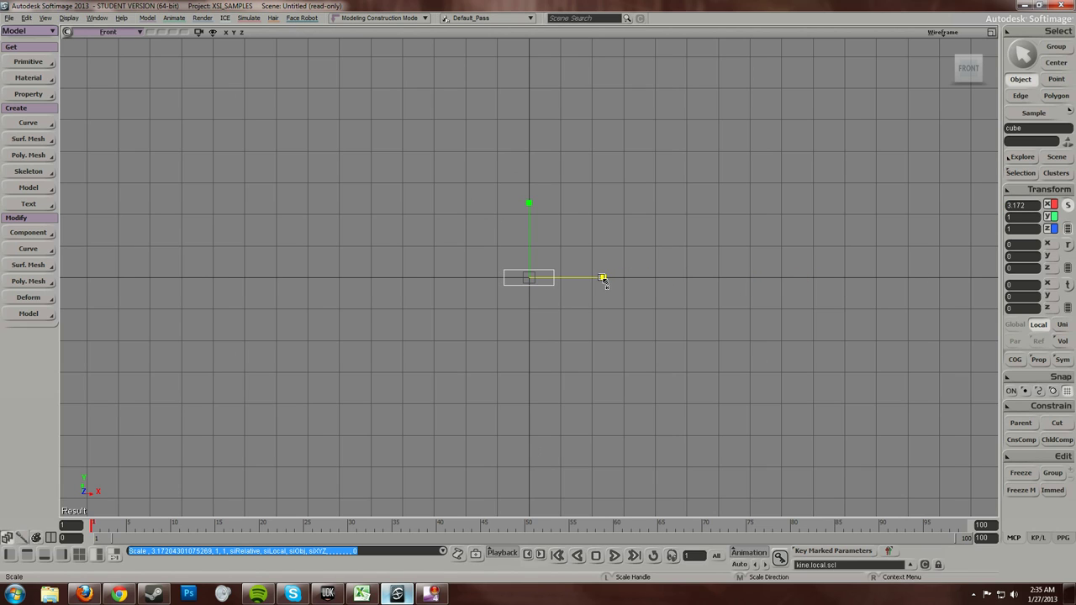
drag(602, 278, 632, 275)
key(v)
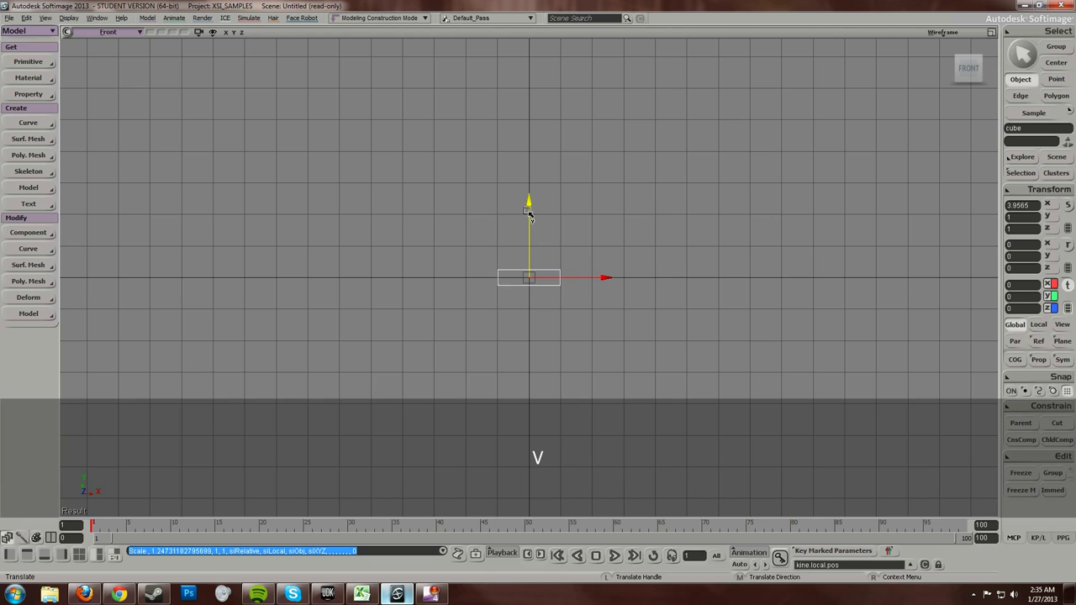
mouse_move(528, 204)
mouse_down()
mouse_move(529, 182)
mouse_move(530, 203)
mouse_move(580, 200)
mouse_move(549, 216)
mouse_move(529, 147)
mouse_move(532, 214)
mouse_move(541, 168)
mouse_move(547, 197)
mouse_up()
key(x)
scroll(550, 220, down, 3)
key(v)
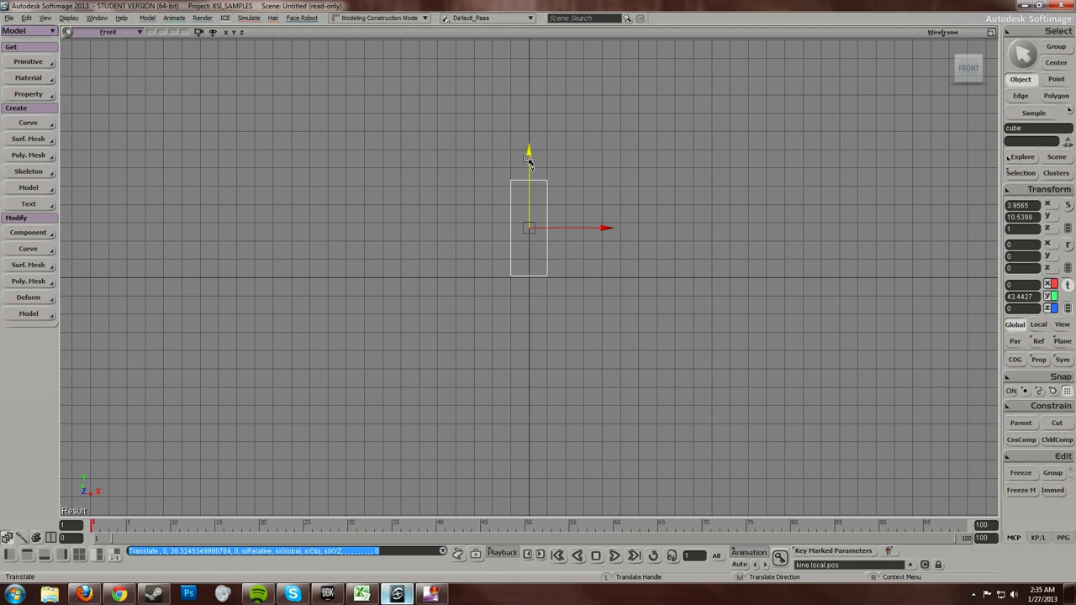
key(w)
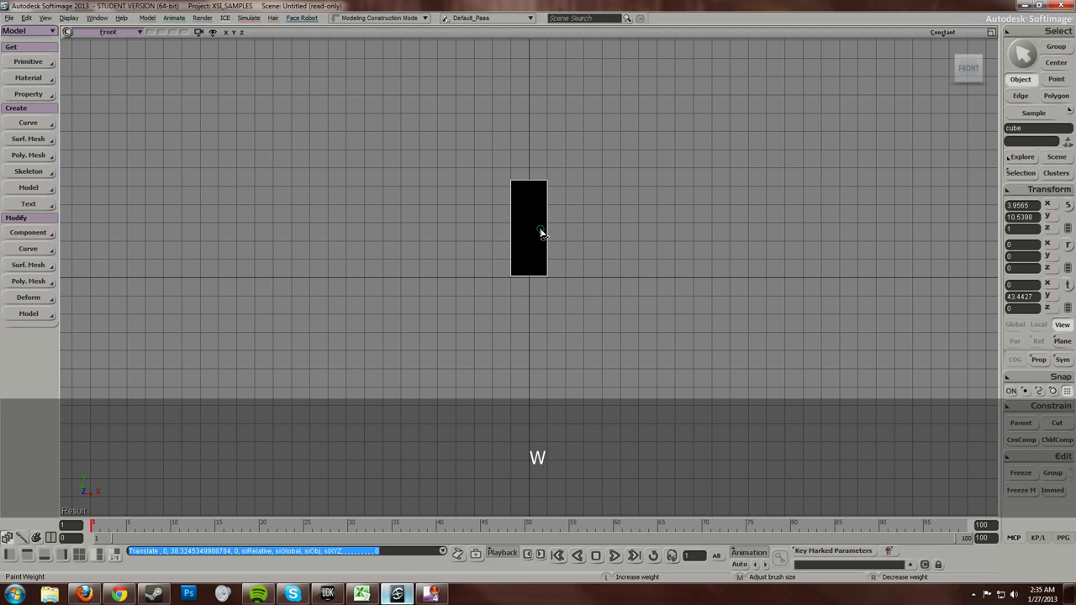
key(a)
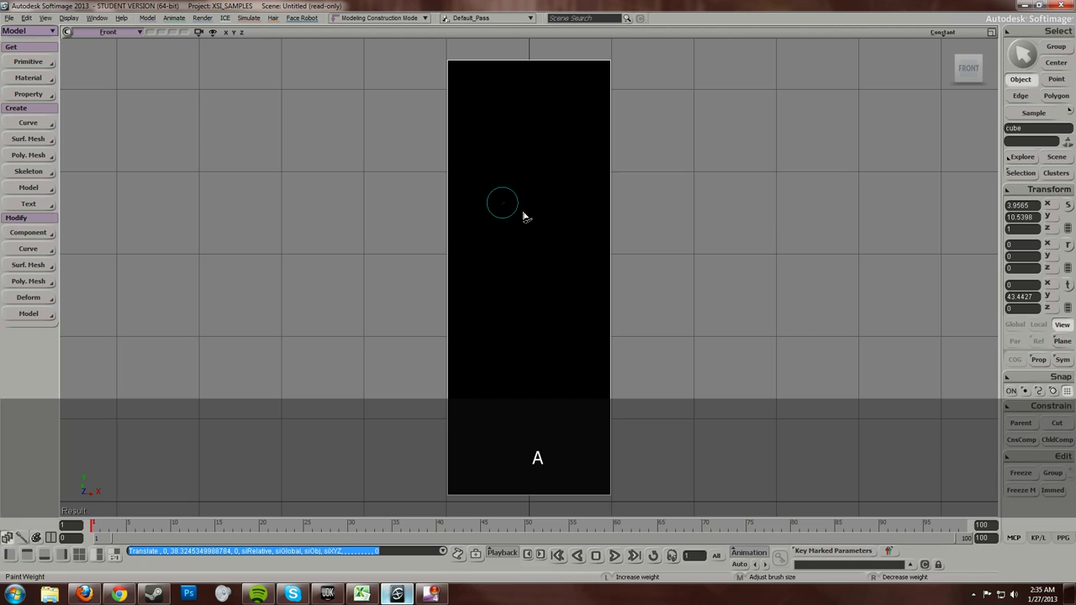
key(space)
Stretch the box to about 12.01 tall and raise it to Y 48.90 on the ground
scroll(580, 288, down, 5)
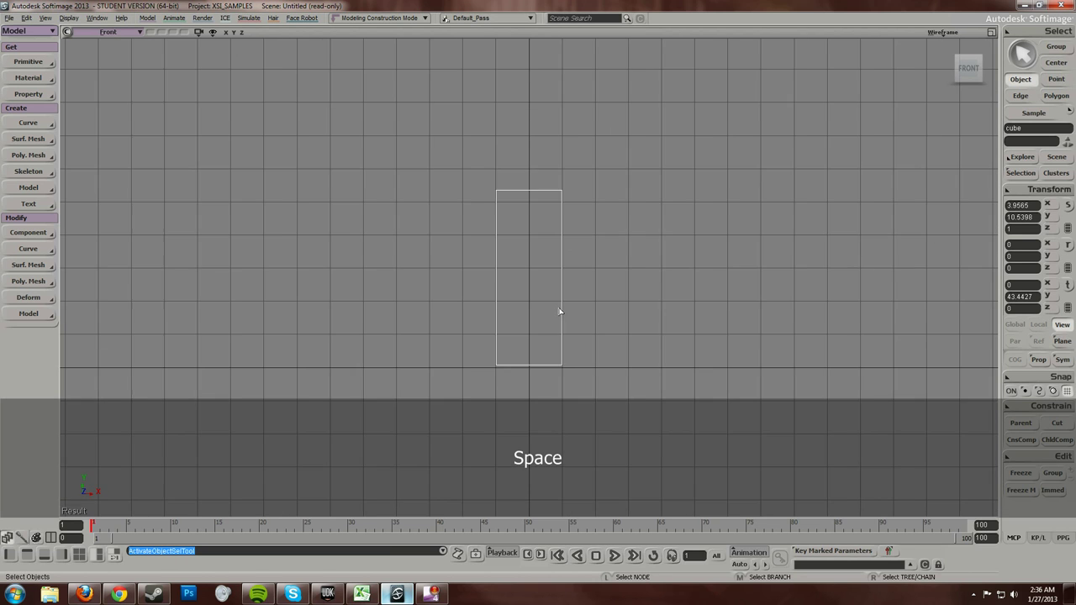
key(x)
mouse_move(532, 206)
mouse_down()
mouse_move(533, 192)
mouse_move(531, 208)
mouse_up()
key(v)
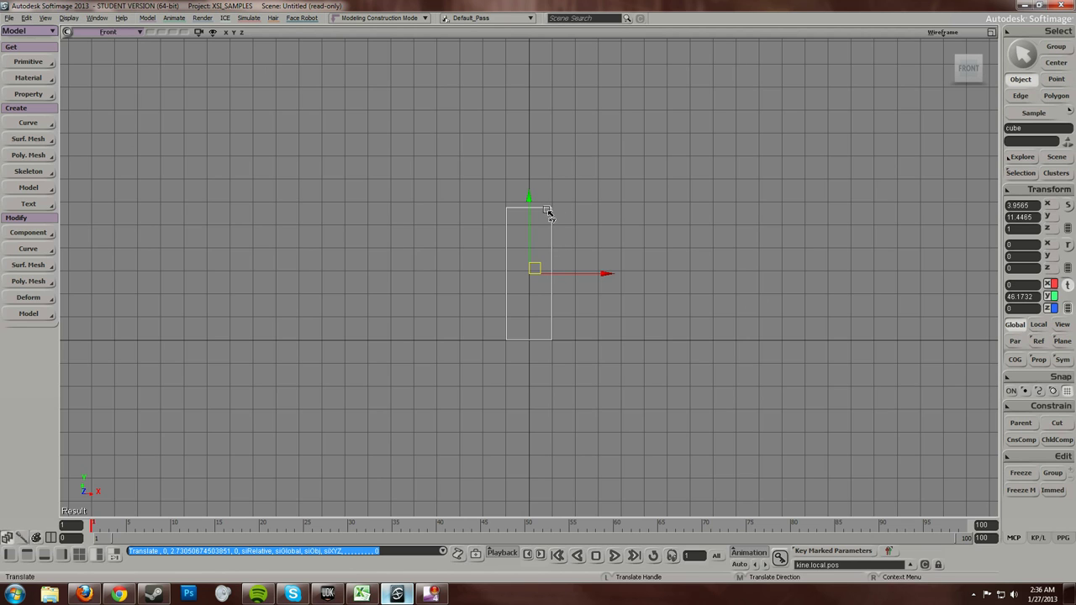
key(x)
drag(531, 200, 530, 201)
key(v)
key(x)
key(v)
Select the four top points of the box and lower them slightly along Y
key(t)
drag(629, 232, 459, 163)
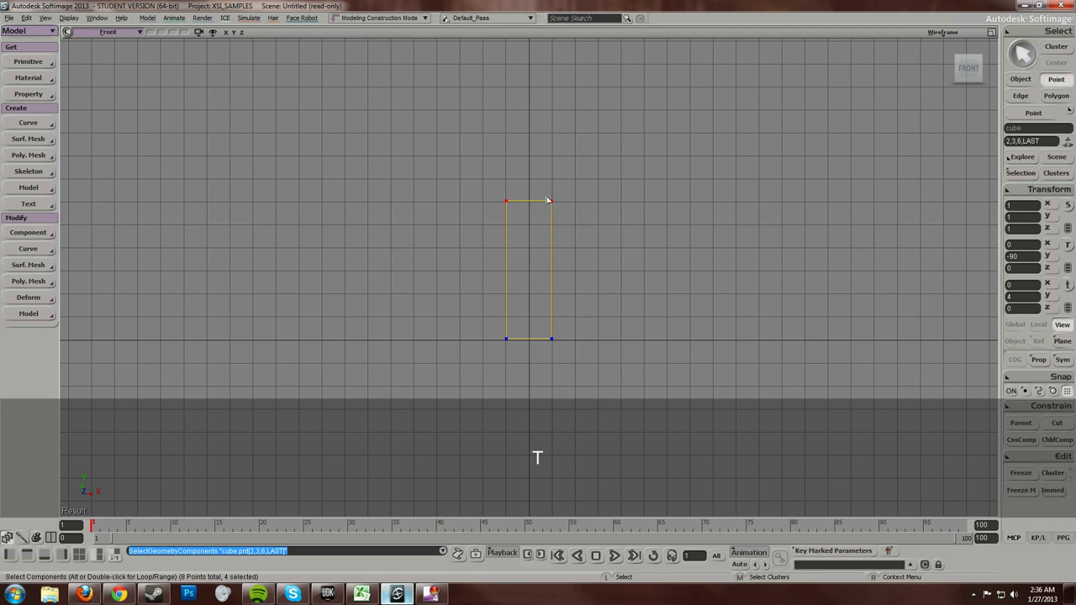
key(v)
drag(531, 120, 526, 126)
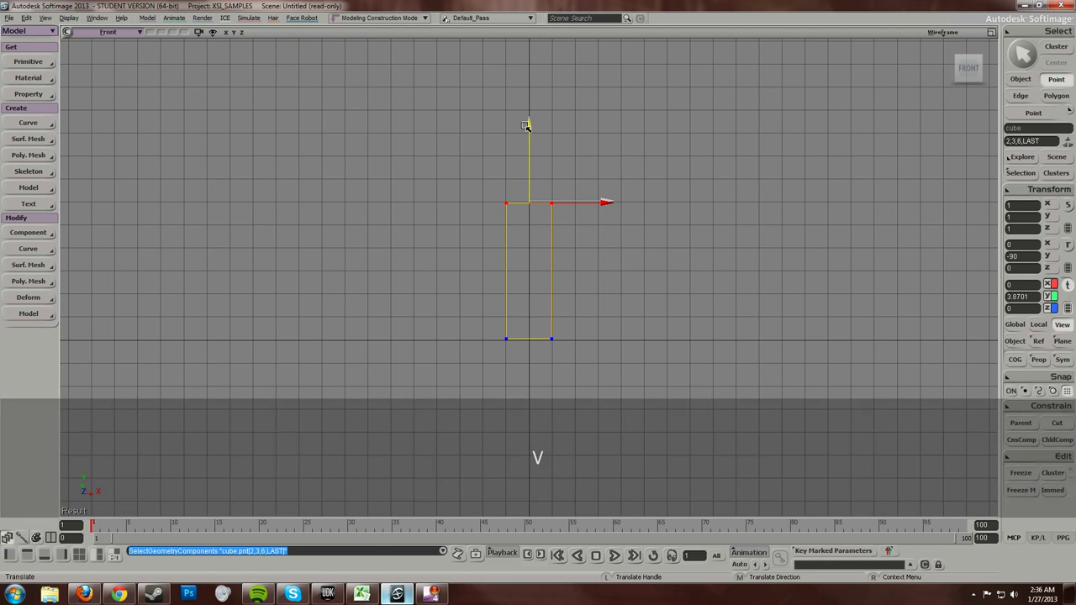
key(space)
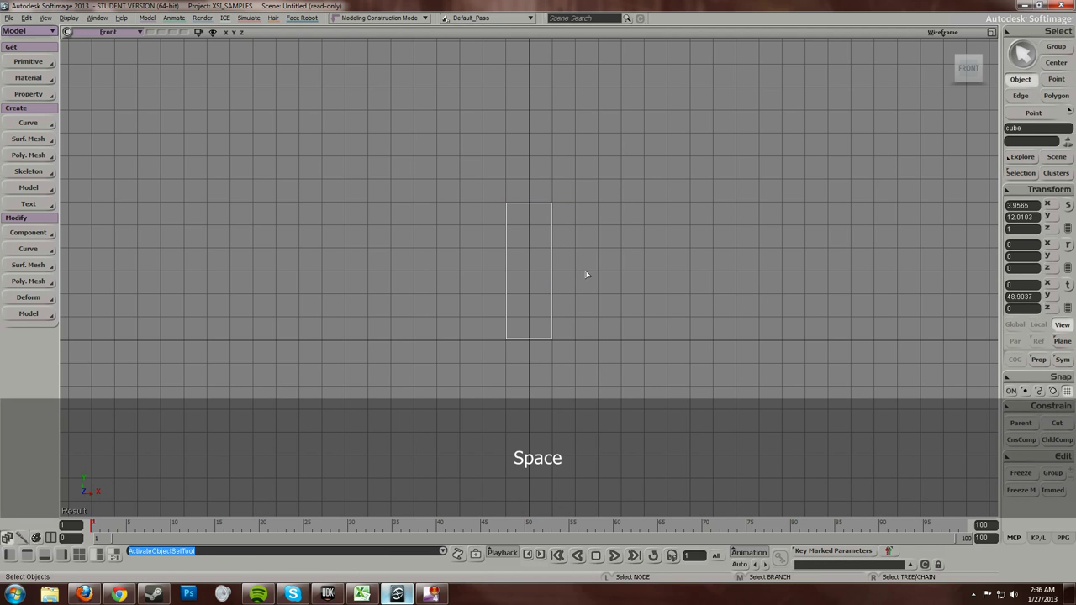
Maximize the perspective Camera view with object selection active
click(8, 18)
mouse_move(46, 147)
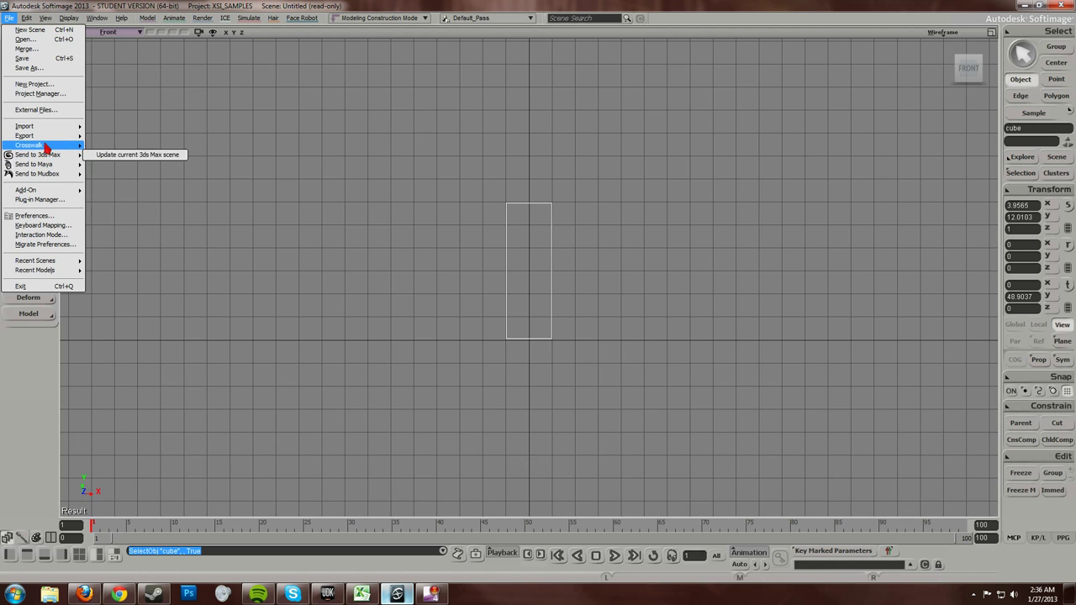
click(358, 141)
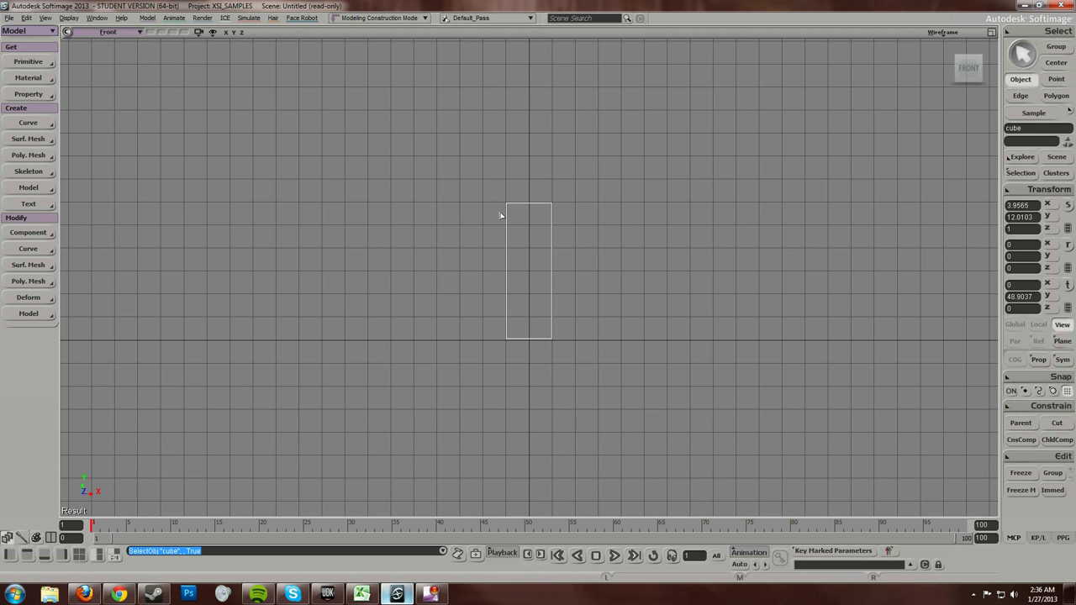
key(F12)
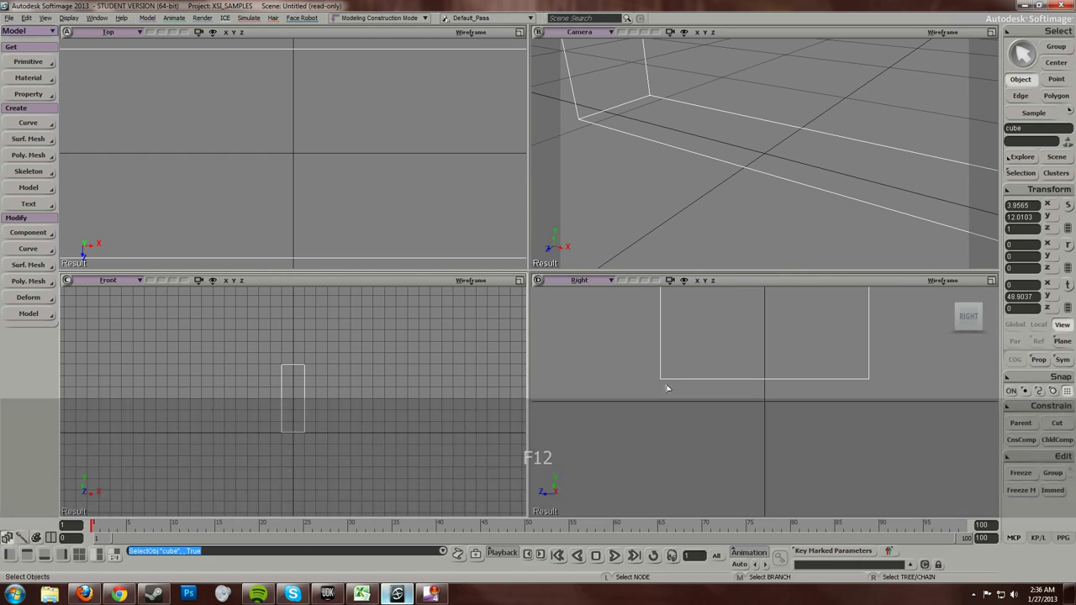
key(F12)
scroll(497, 274, down, 8)
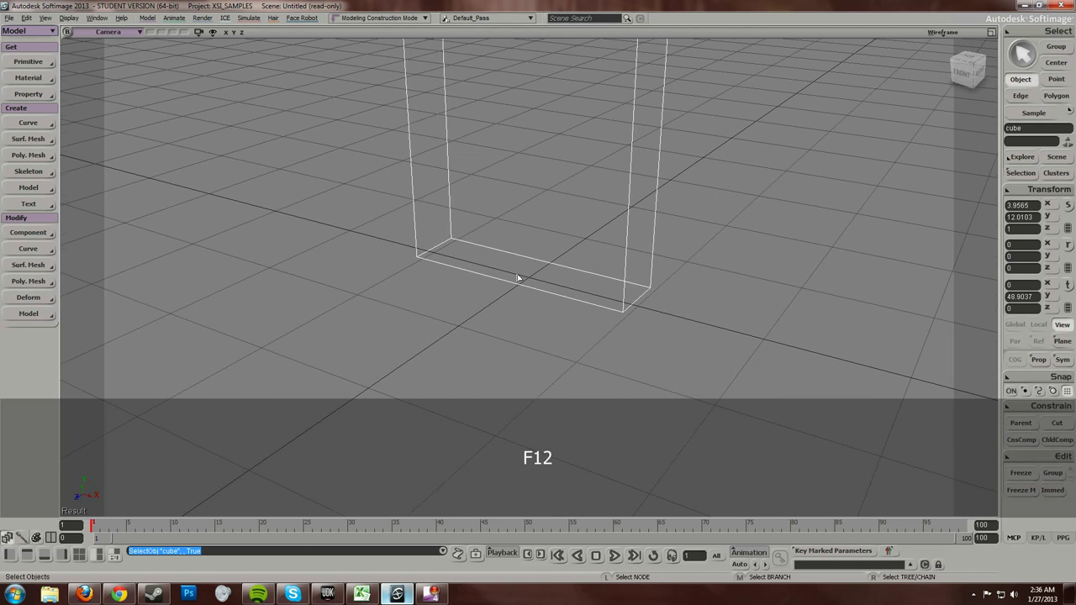
key(space)
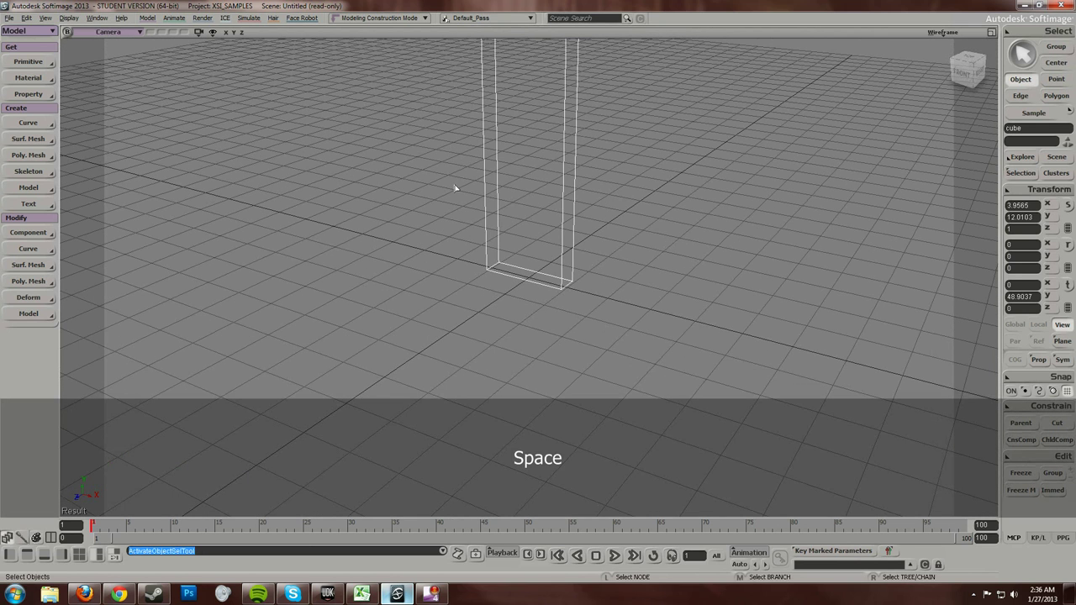
Shade the box and push one face out along Z to about 21.53
key(s)
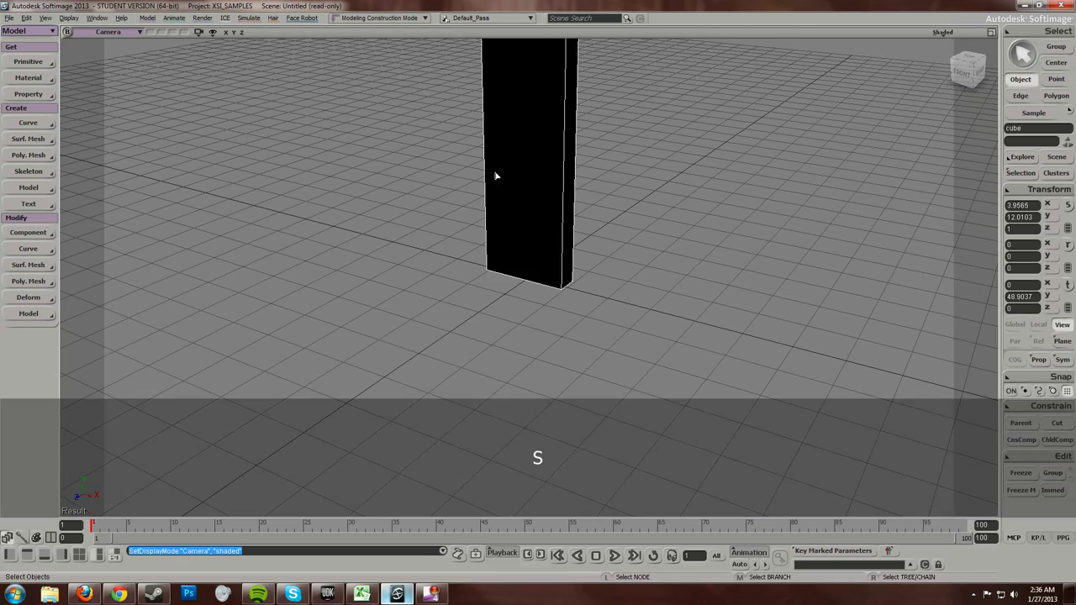
scroll(504, 181, down, 3)
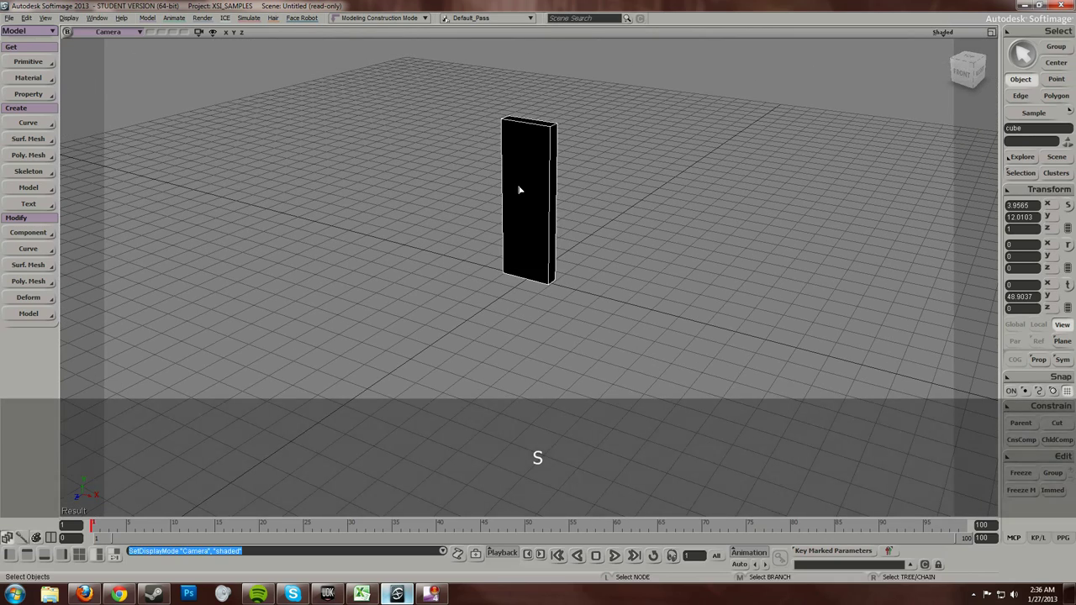
key(u)
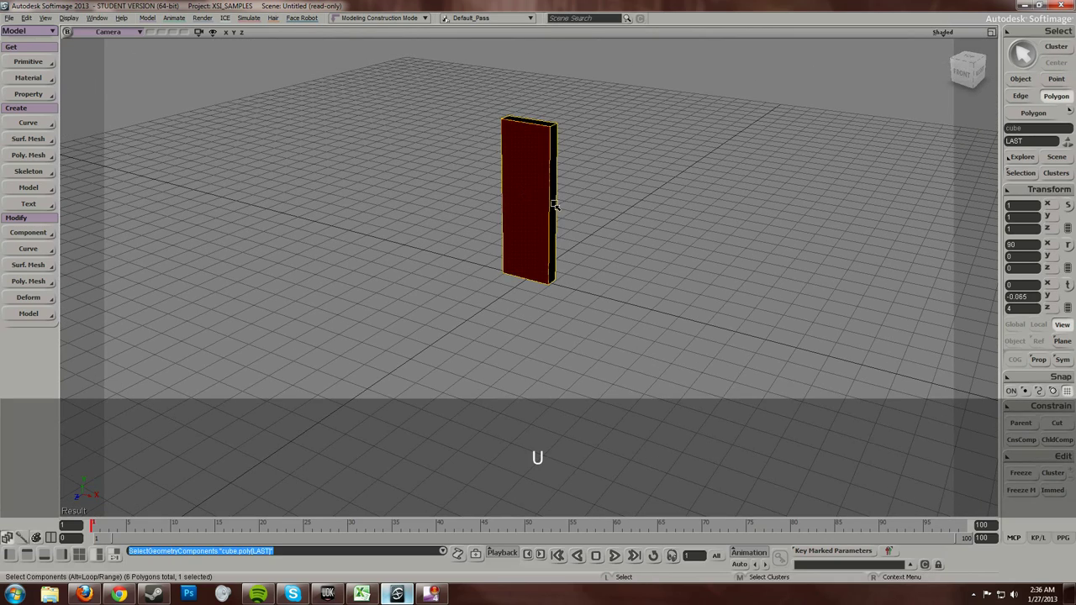
key(v)
key(s)
right_drag(616, 168, 415, 216)
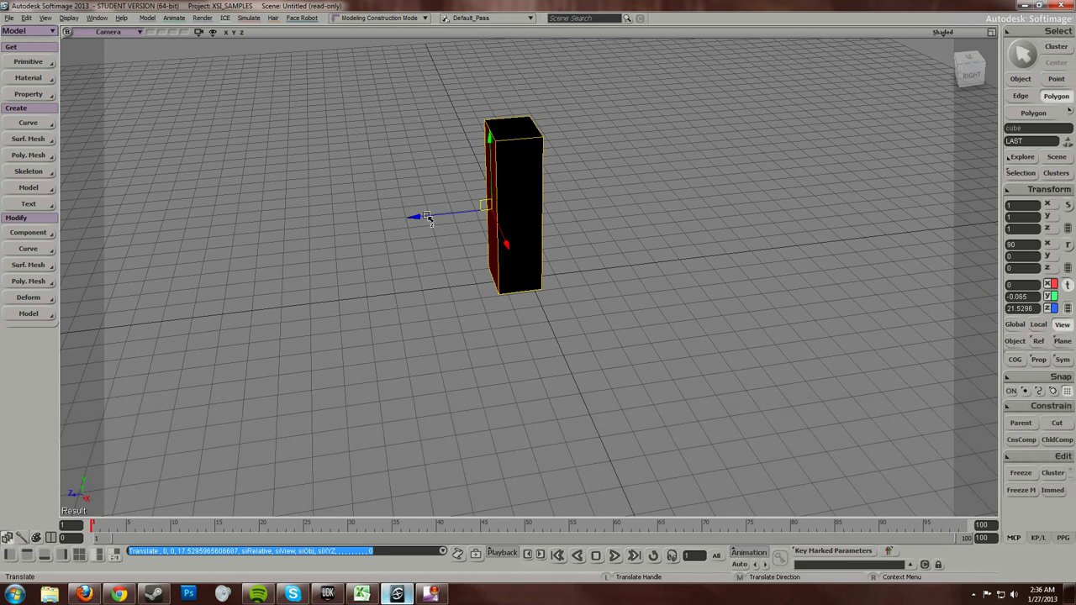
key(space)
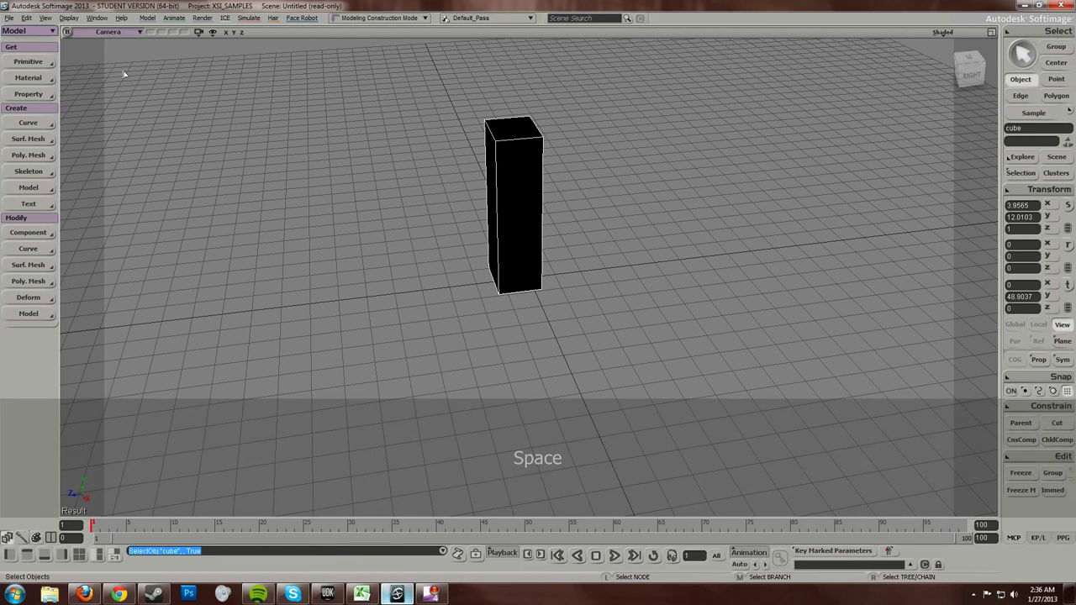
Export FBX to boxTest.fbx on the desktop, overwriting the existing file
click(9, 17)
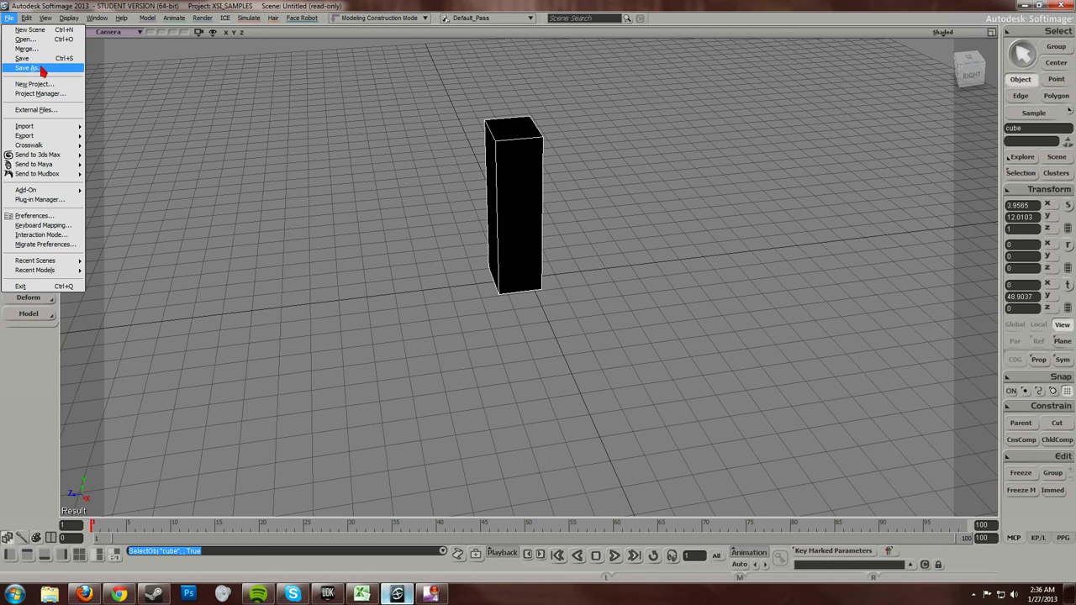
mouse_move(46, 137)
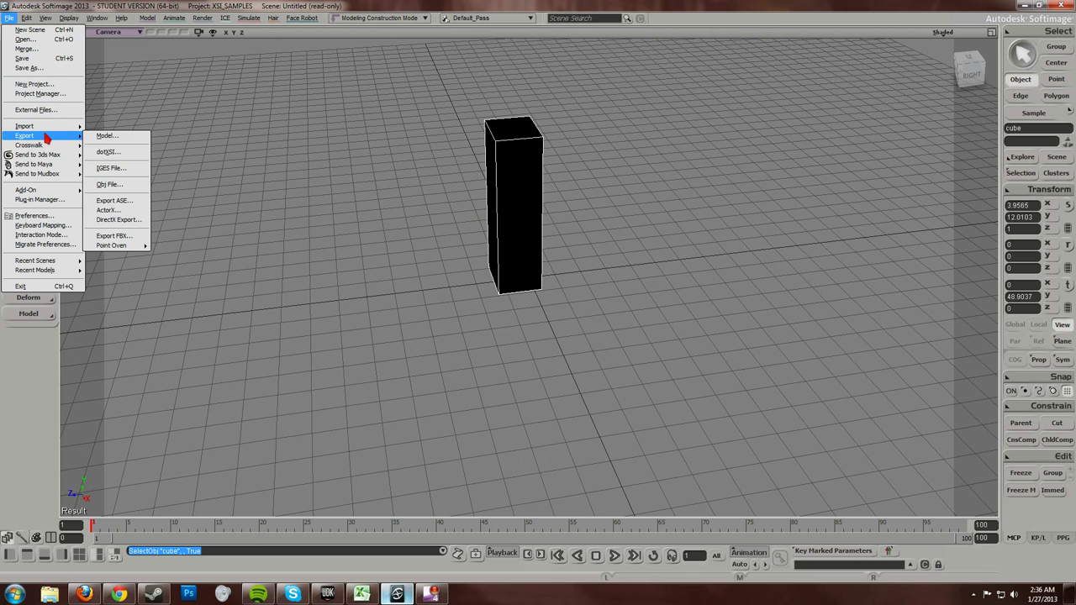
click(113, 236)
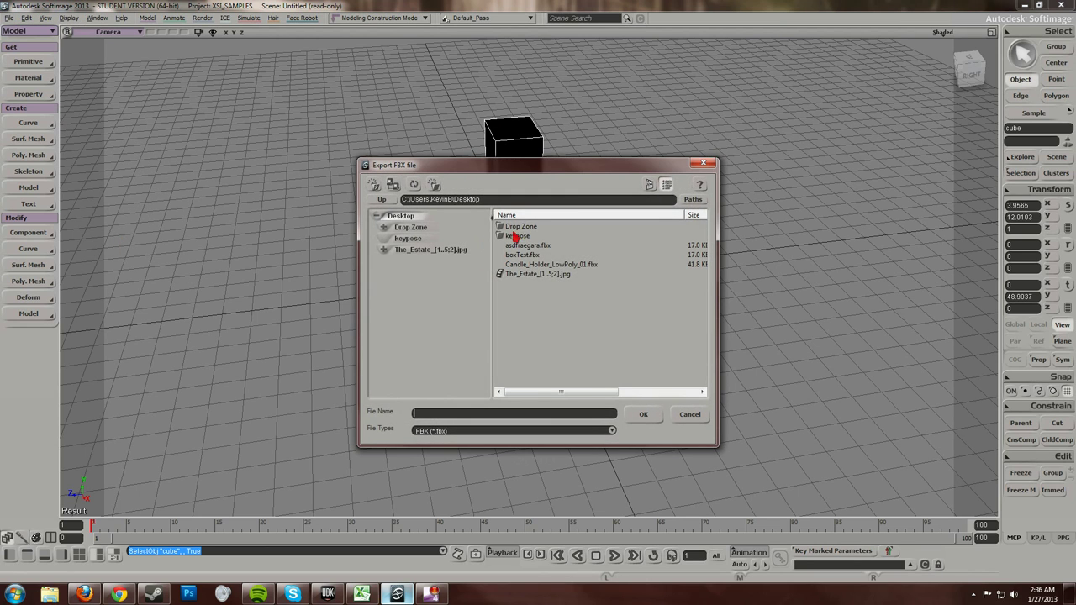
click(544, 276)
click(534, 256)
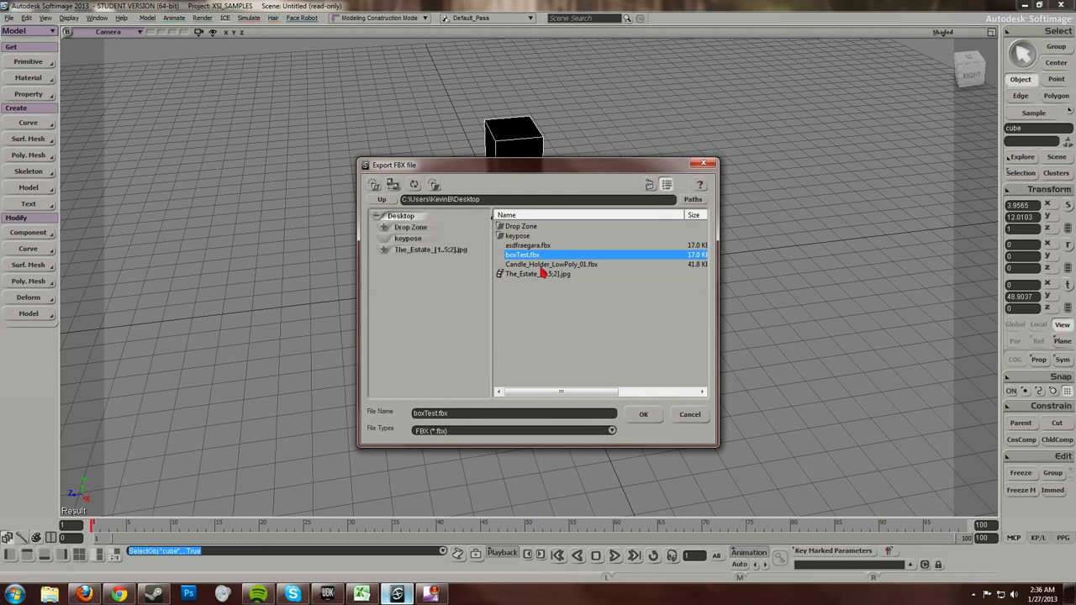
click(542, 265)
click(535, 255)
click(635, 417)
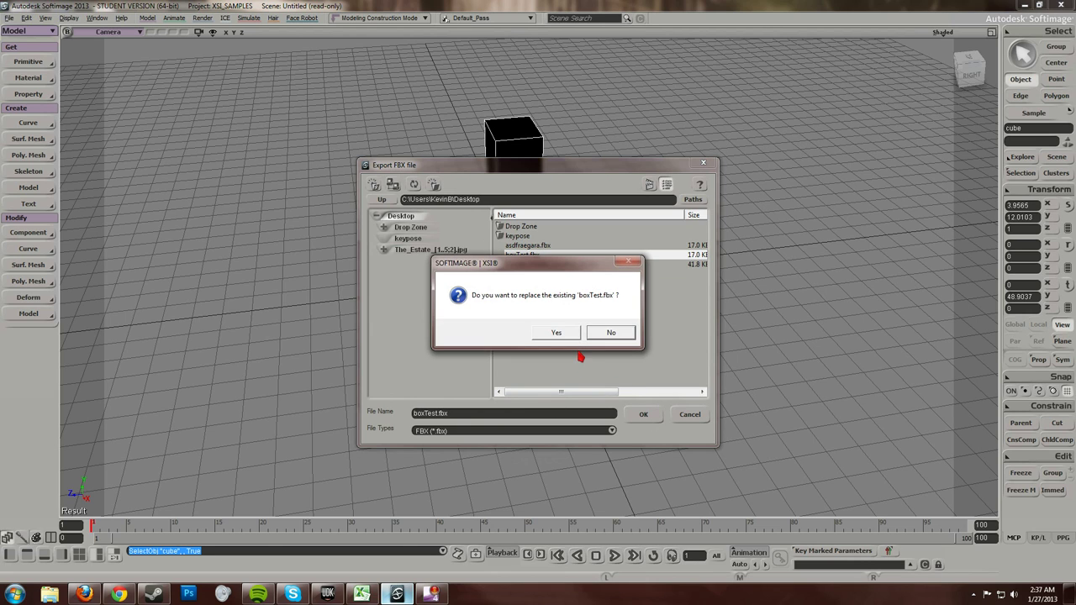
click(558, 333)
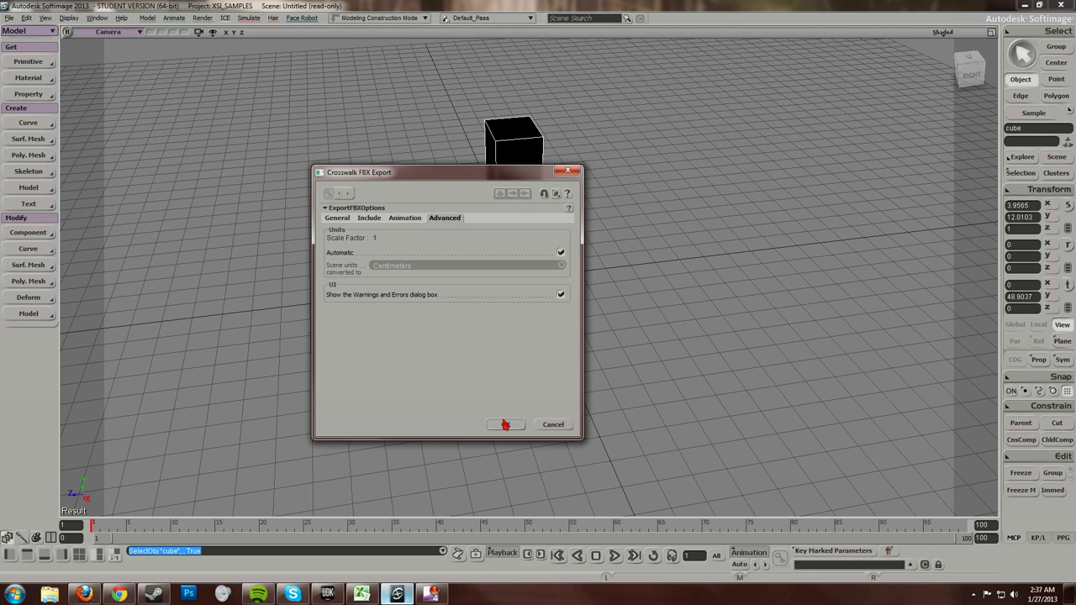
click(337, 217)
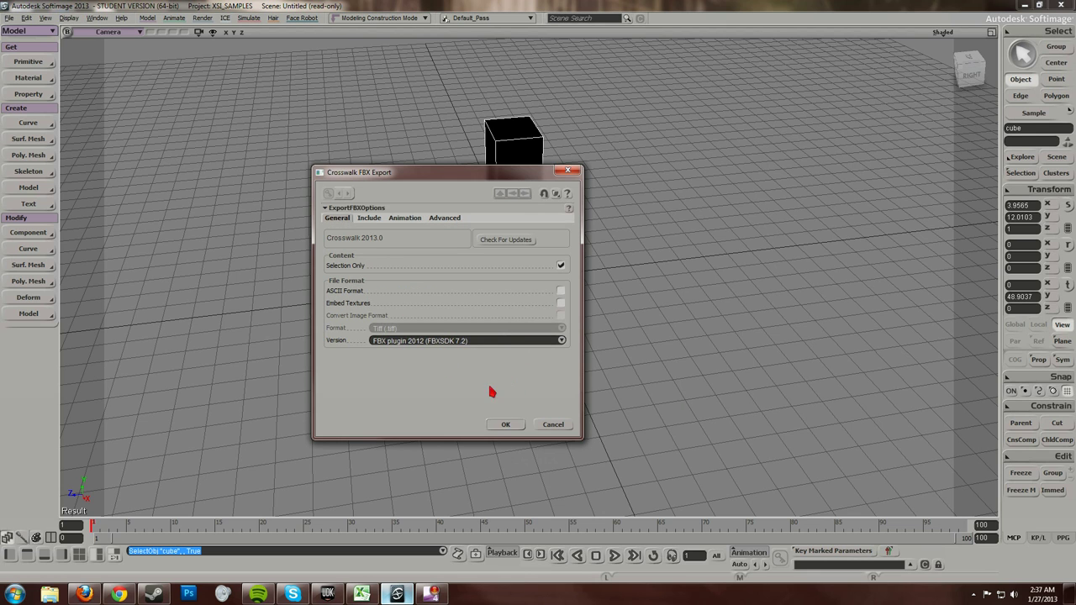
click(505, 425)
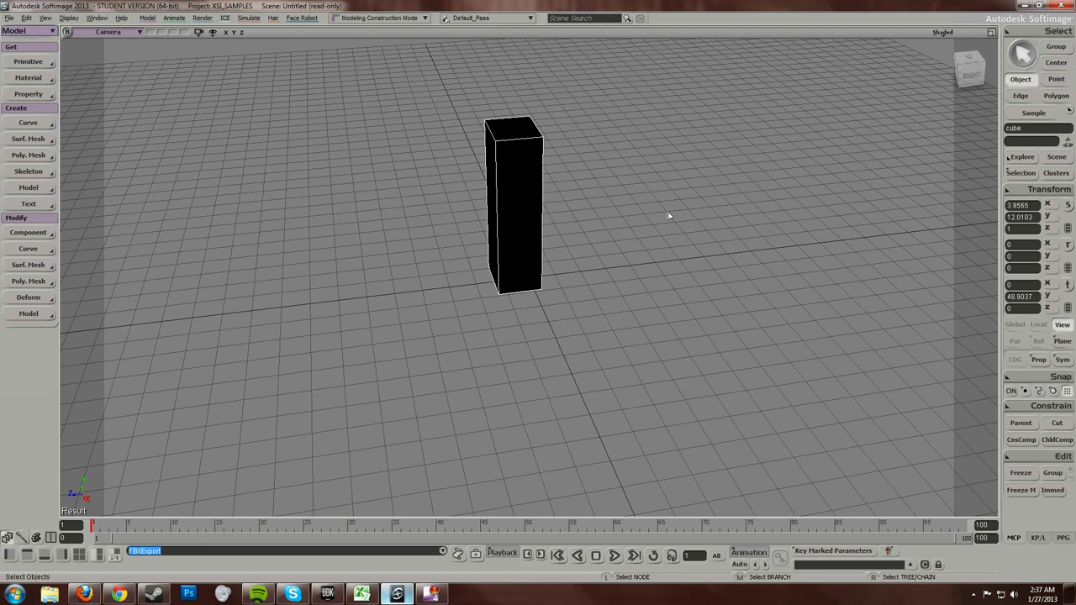
Switch to UDK and import boxTest.fbx into MyPackage via the Content Browser
click(1023, 5)
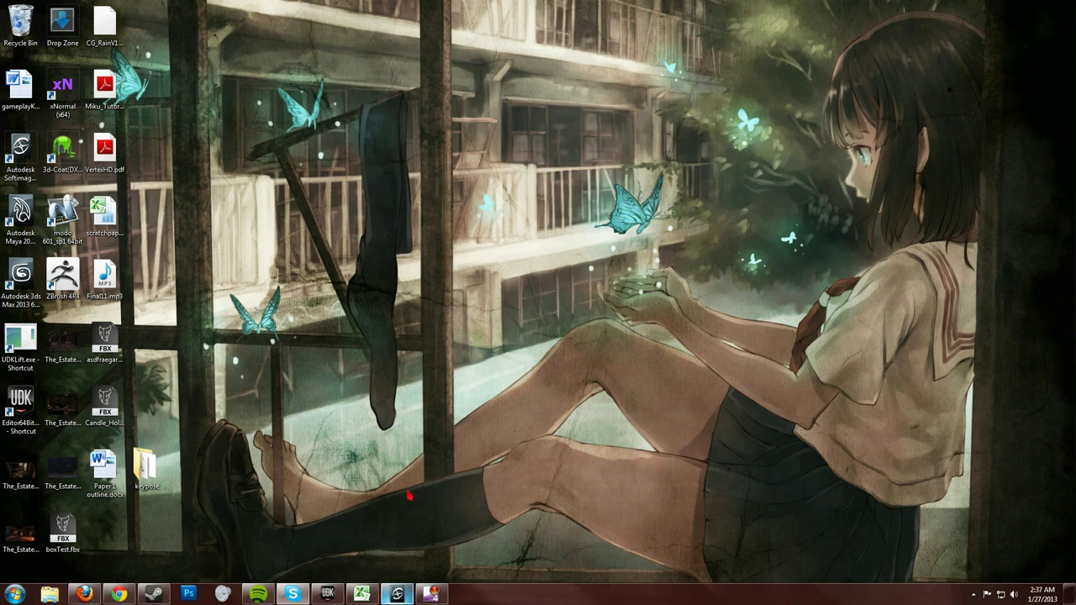
click(327, 593)
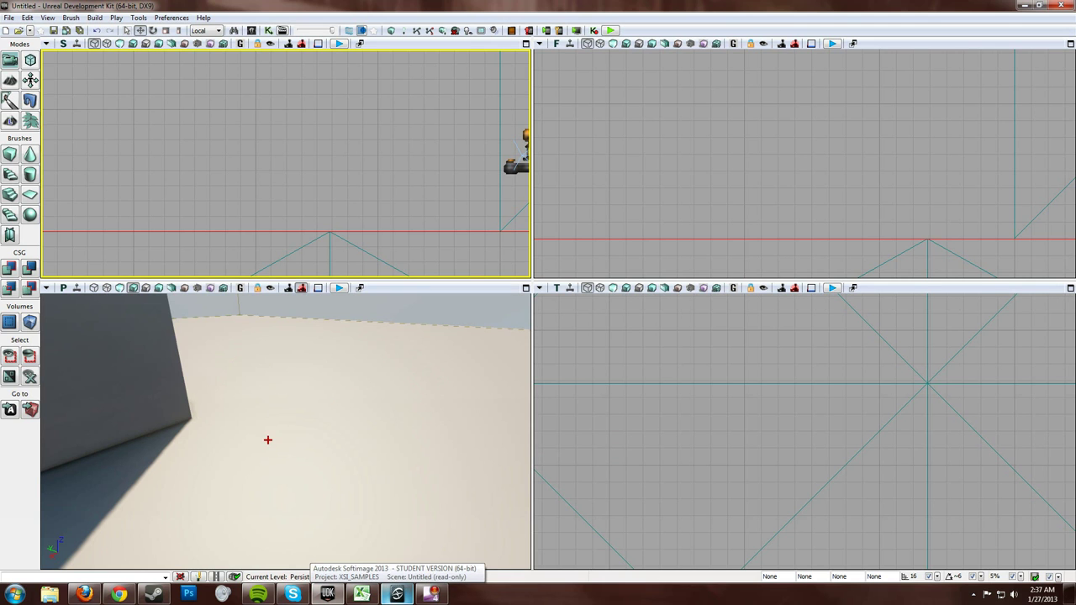
key(ctrl+b)
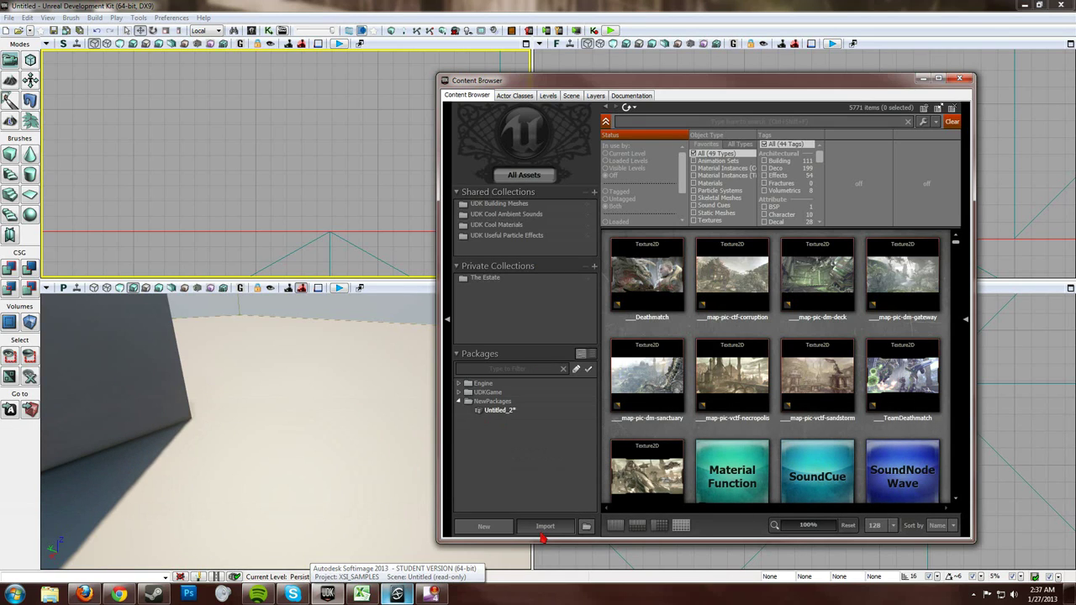
click(454, 331)
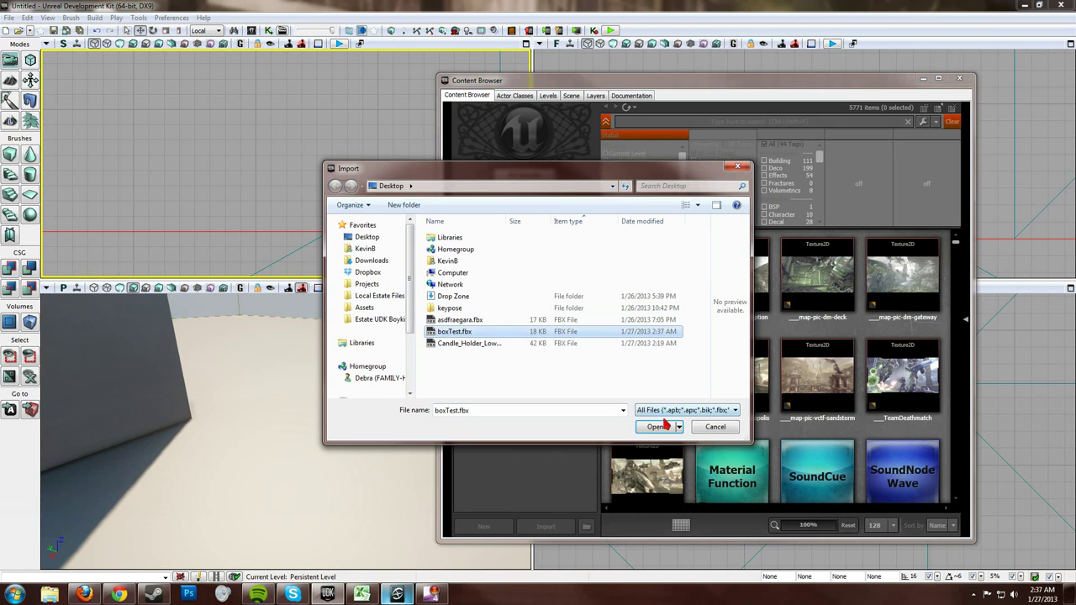
click(660, 427)
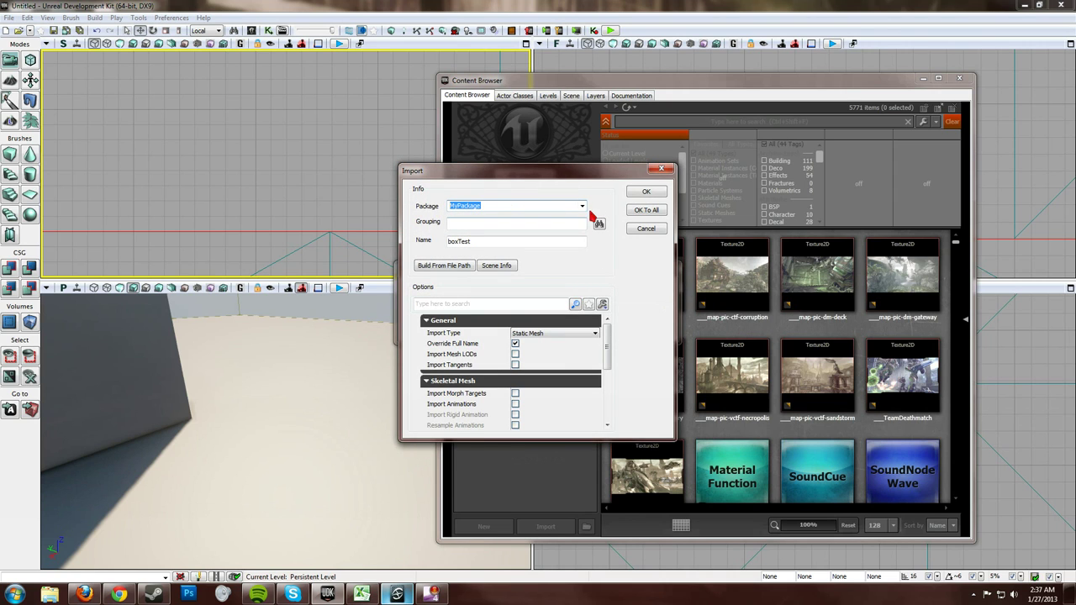
click(646, 191)
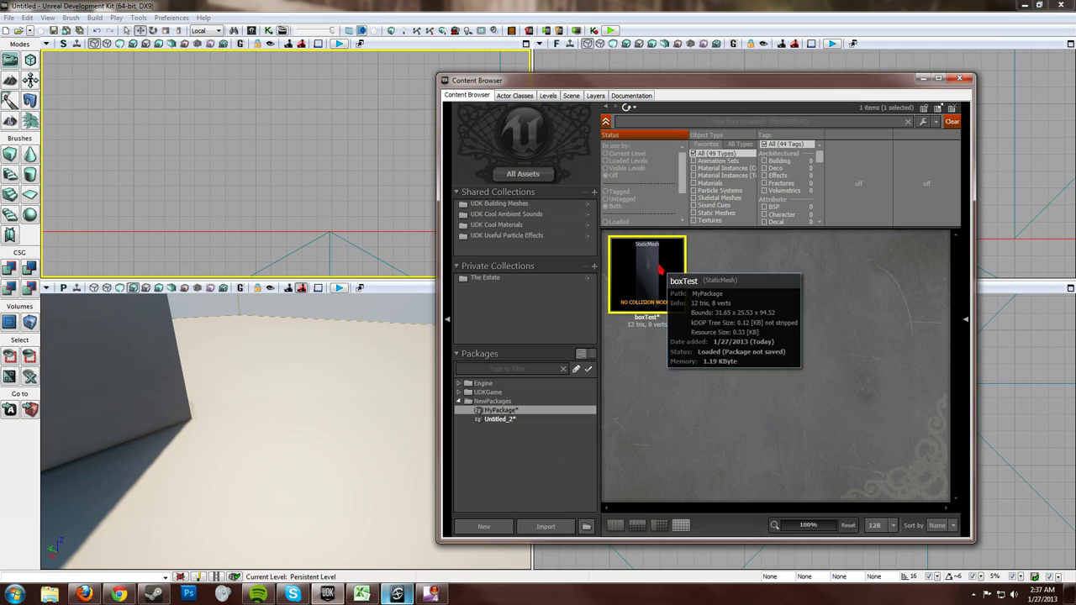
Drop boxTest into the level and place UDKGame's SK_Crowd_Robot beside it
drag(660, 270, 269, 454)
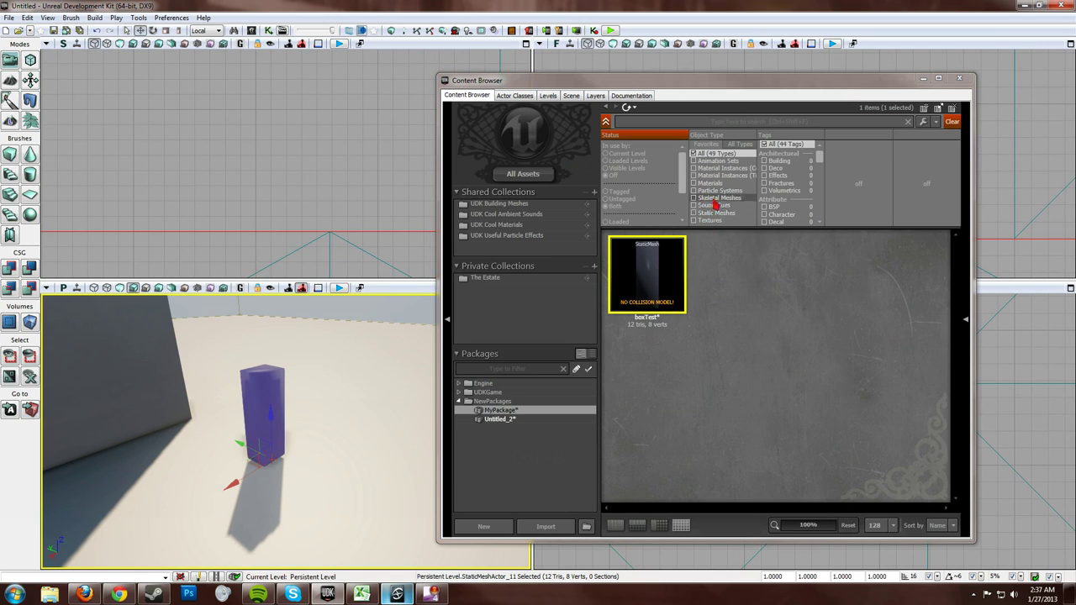
click(713, 199)
click(487, 391)
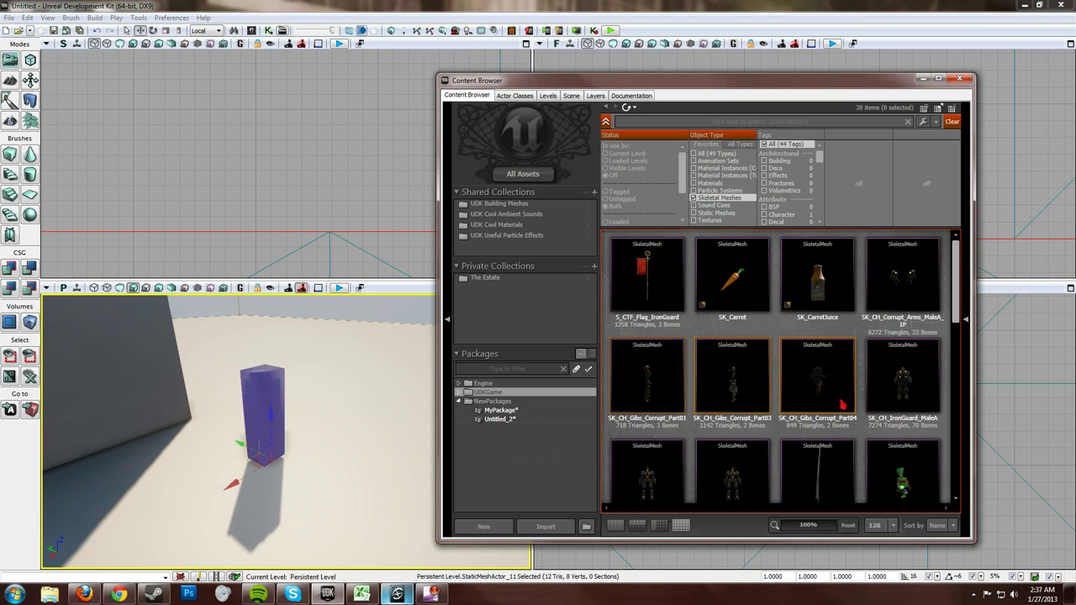
scroll(681, 403, down, 1)
click(725, 391)
drag(724, 391, 375, 464)
click(245, 510)
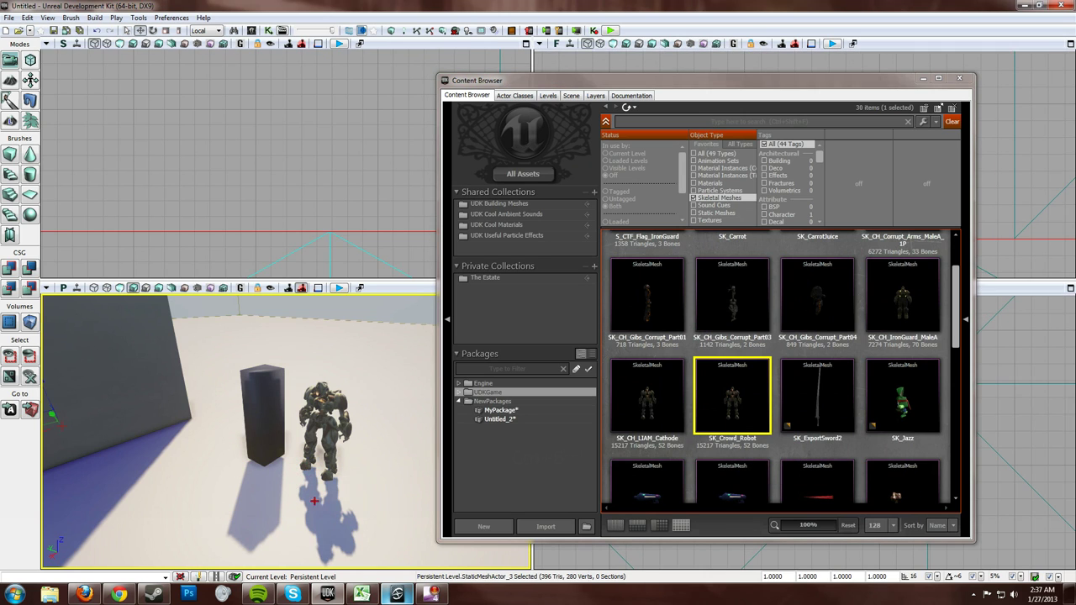
Close the Content Browser and frame the robot and box in the Front view
click(959, 79)
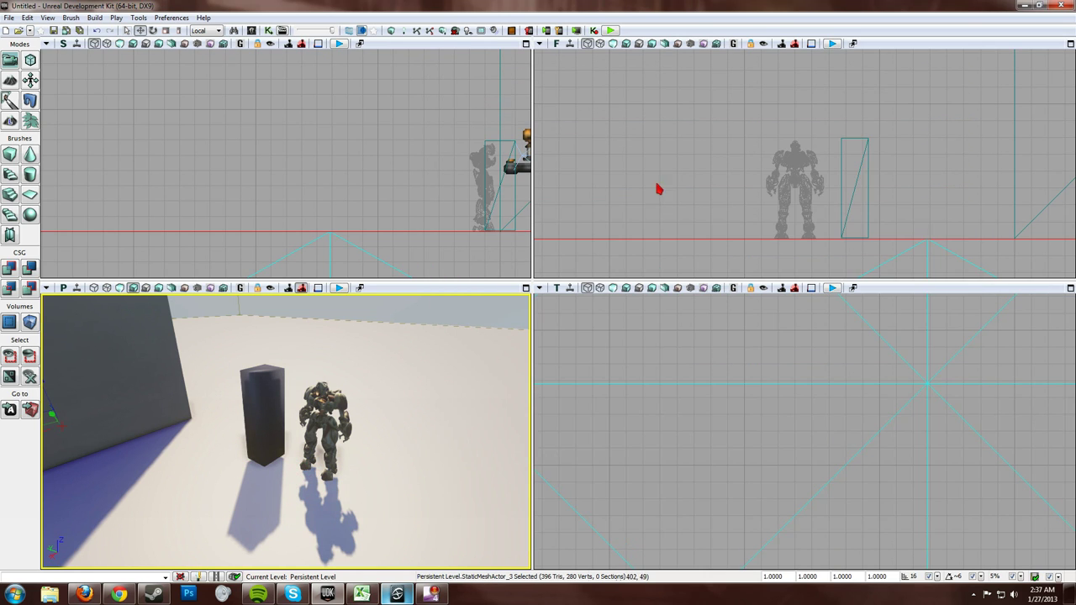
scroll(816, 156, up, 3)
drag(775, 179, 775, 154)
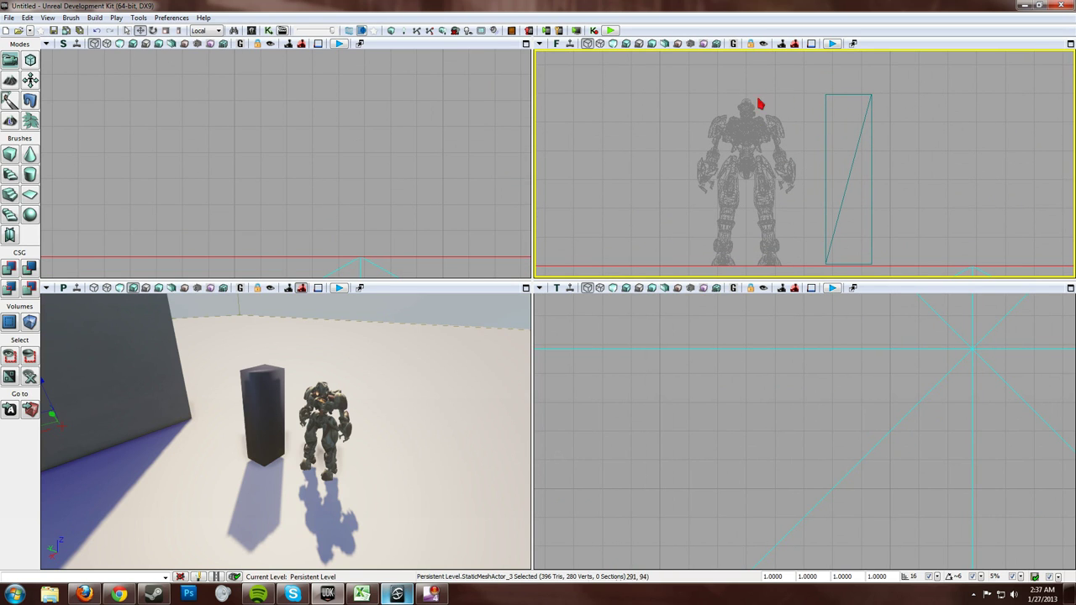
scroll(827, 101, up, 3)
click(870, 88)
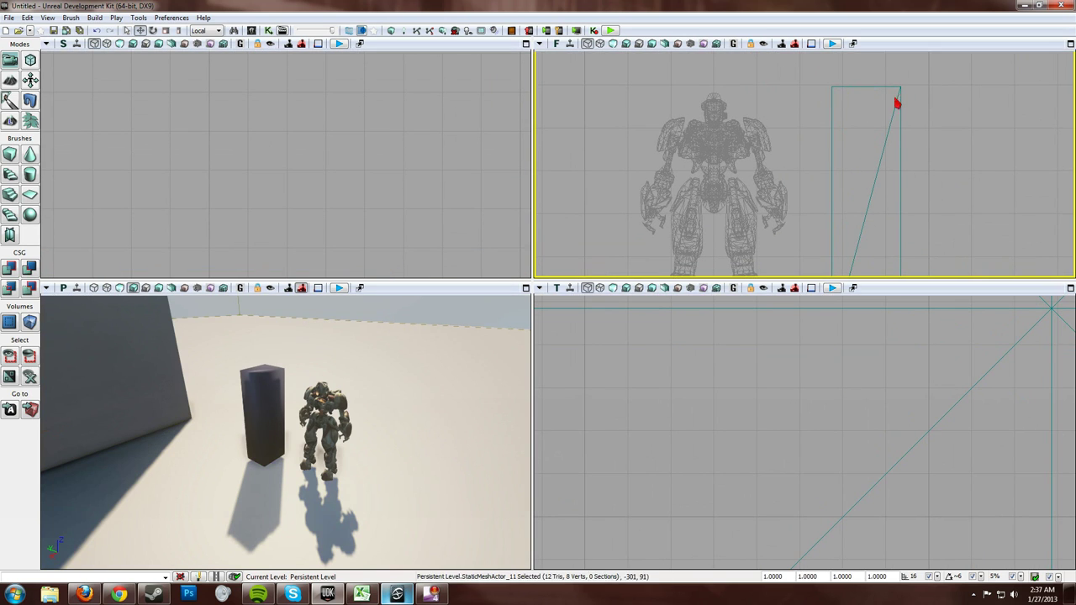
click(896, 100)
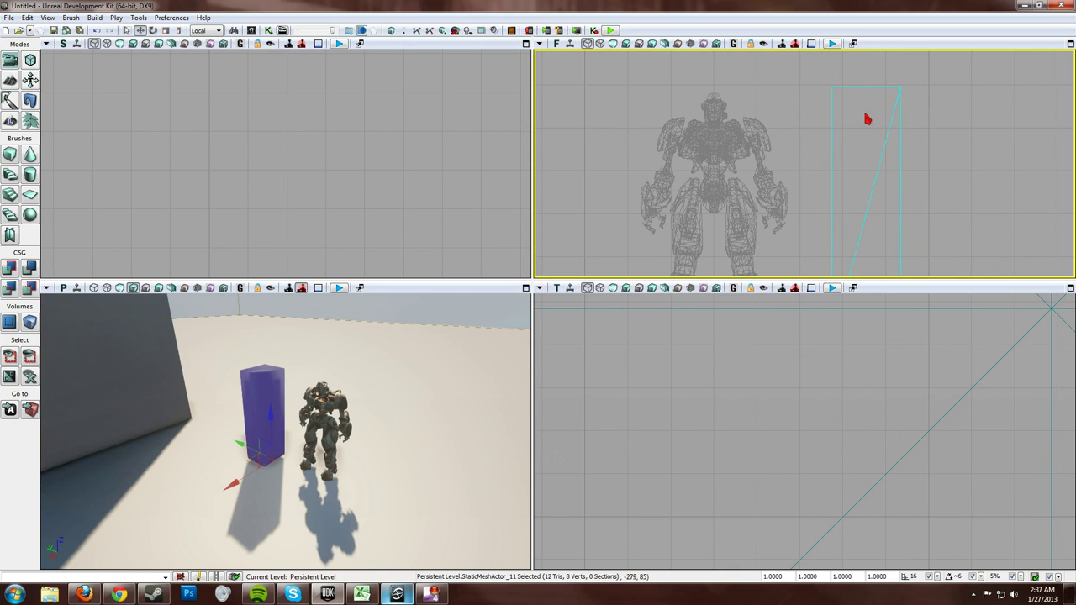
scroll(835, 148, up, 2)
scroll(803, 106, up, 2)
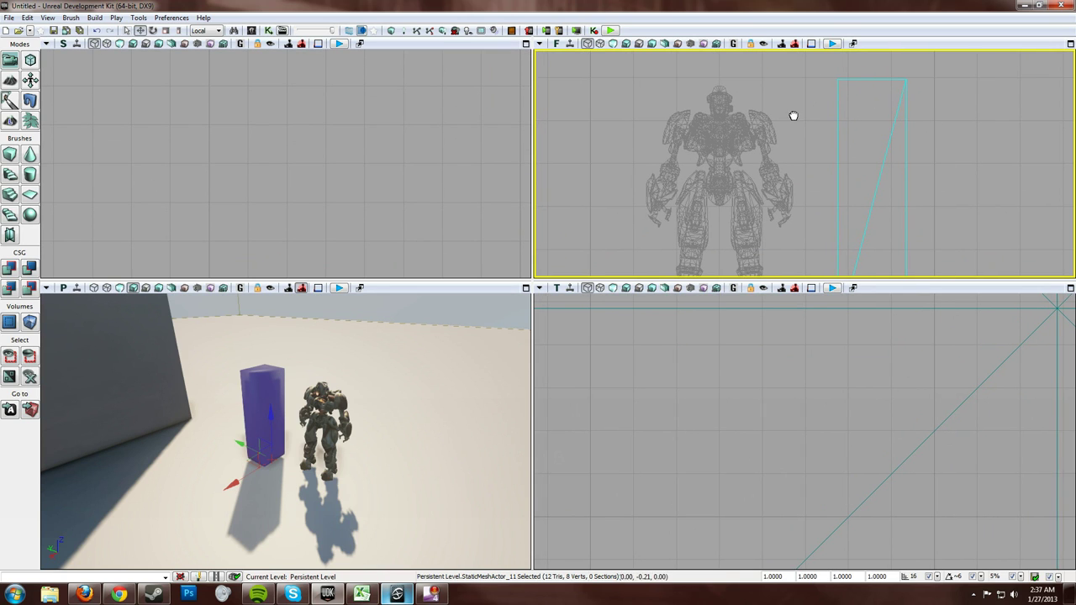
Deselect the box, zoom out, and switch back to Softimage
click(793, 115)
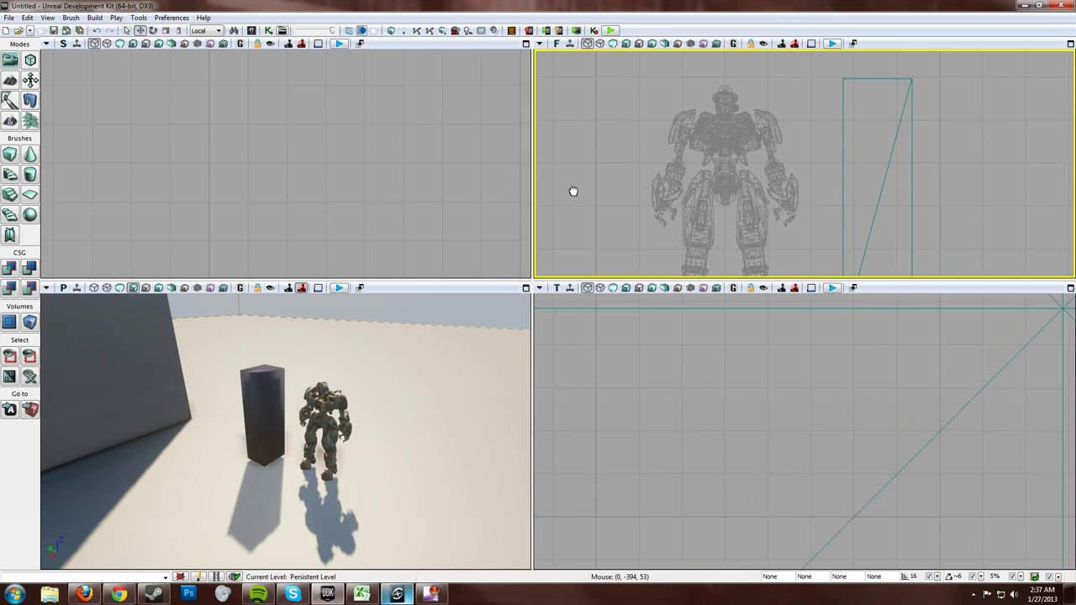
scroll(635, 179, down, 4)
scroll(613, 174, down, 2)
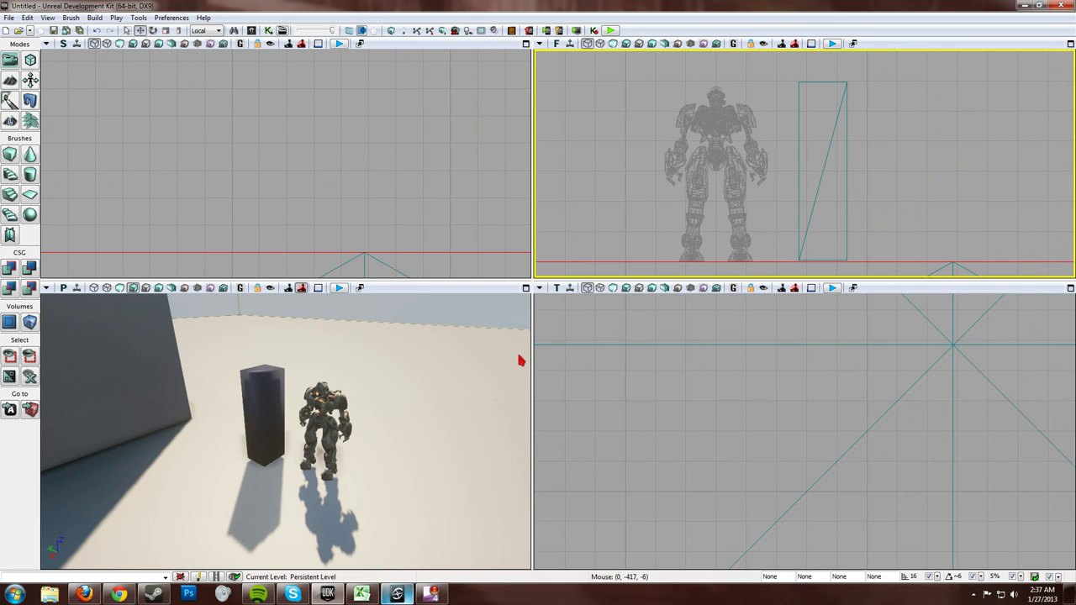
click(397, 595)
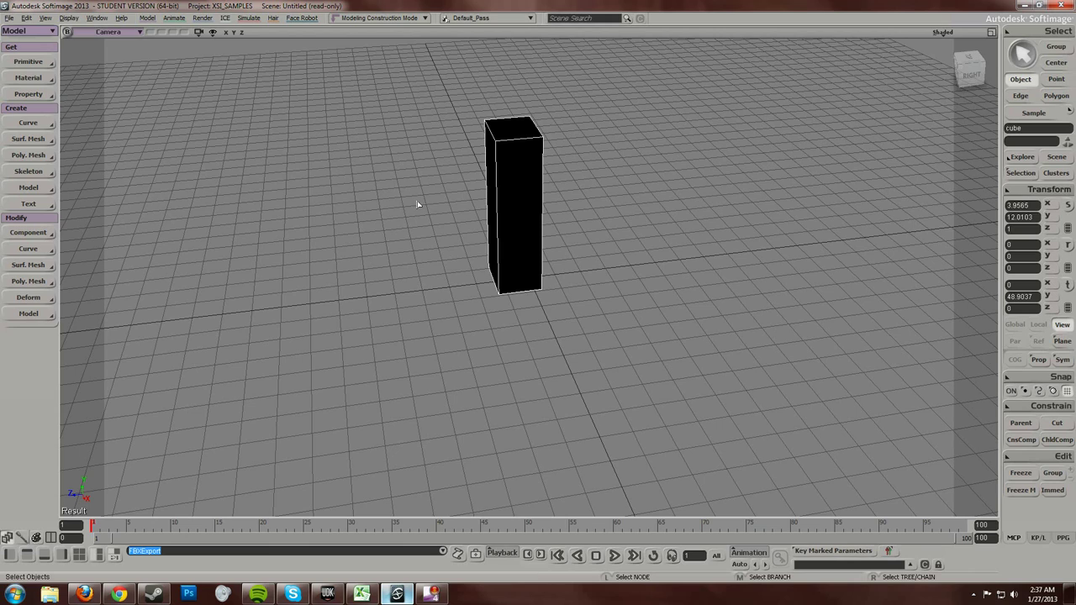
Delete the tall box, orbit the view, and reopen the all-cameras visibility options
drag(359, 144, 513, 199)
key(f)
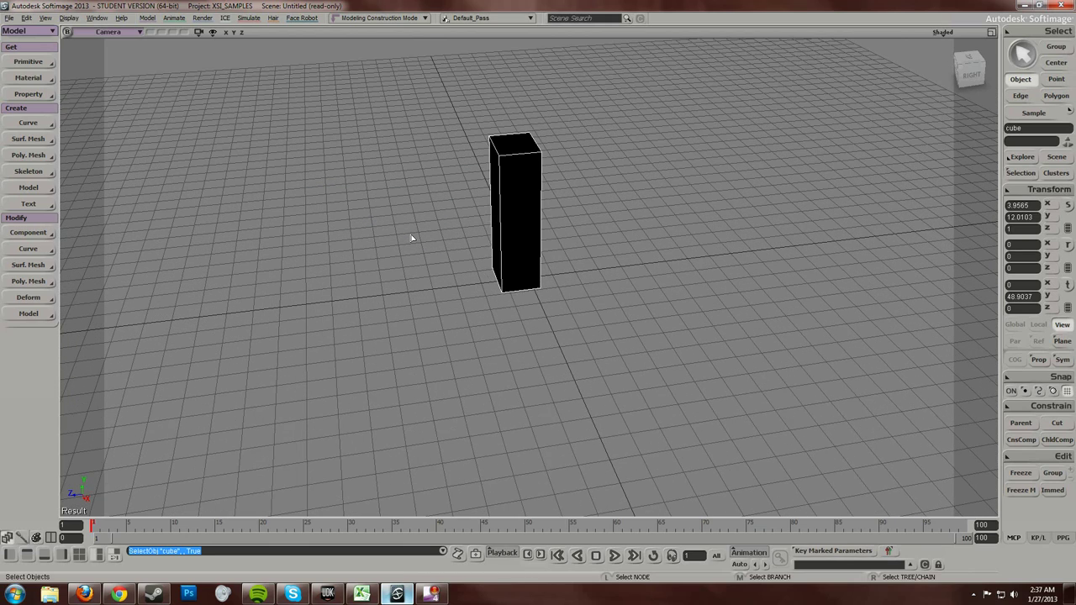
key(Delete)
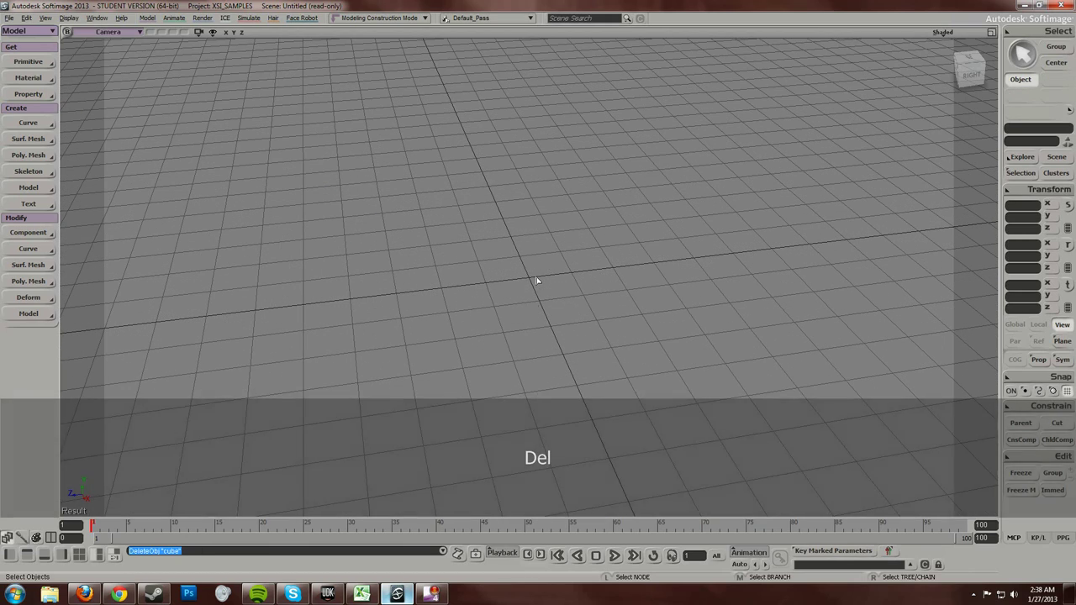
key(s)
right_drag(543, 271, 553, 277)
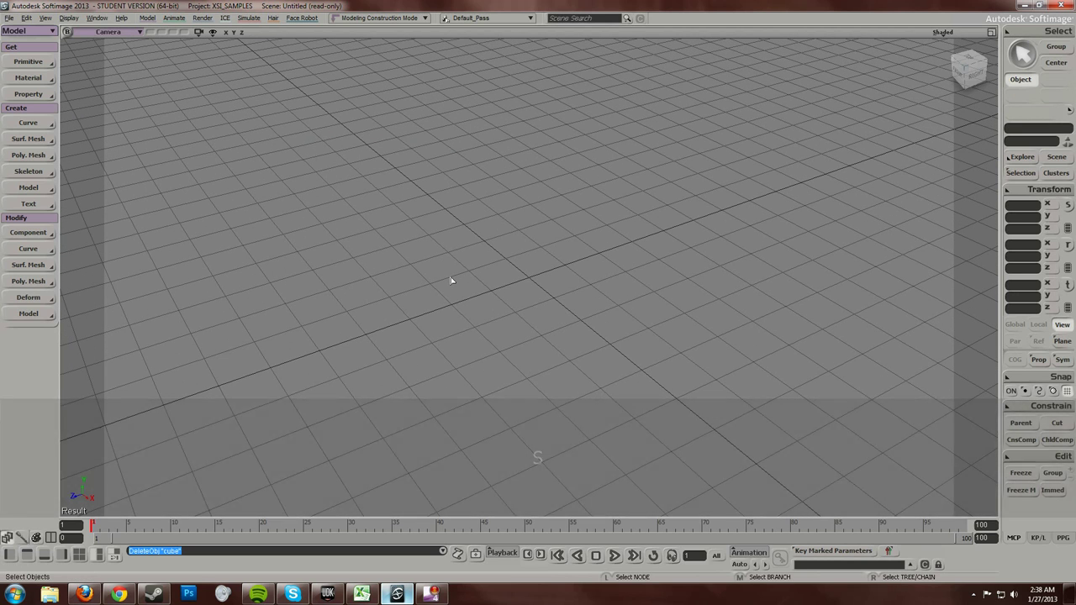
key(ctrl+shift+s)
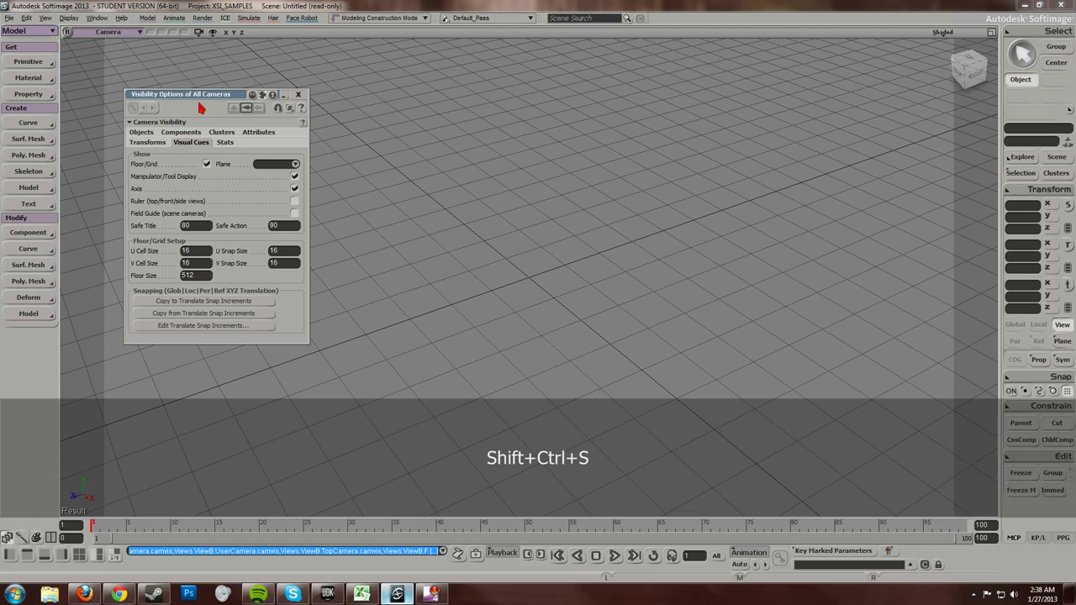
Close the Visibility Options window and open the View menu toward the Display commands
drag(202, 94, 218, 93)
click(312, 93)
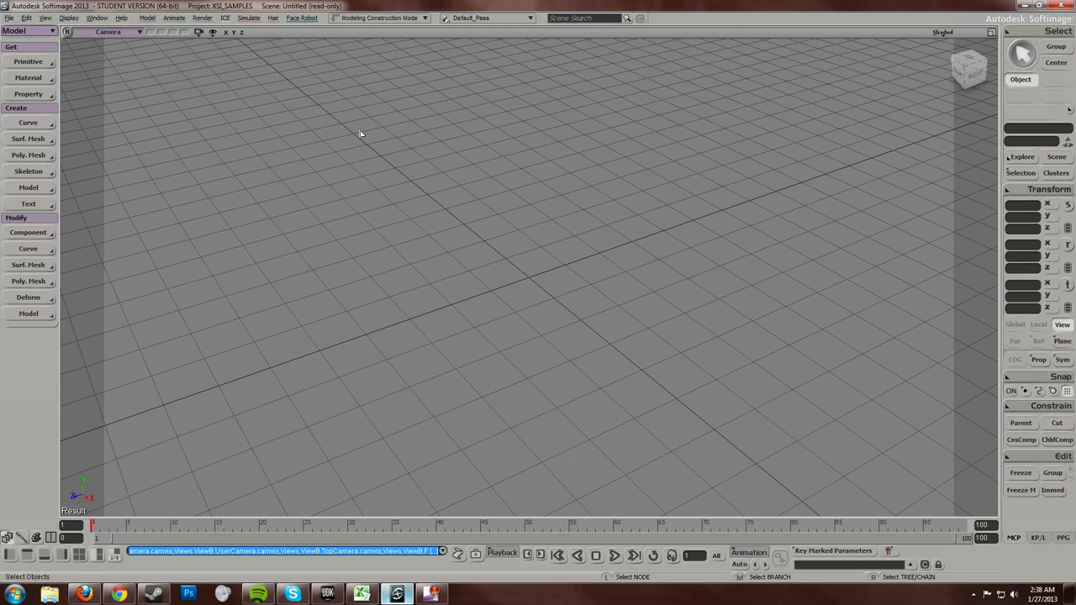
click(46, 18)
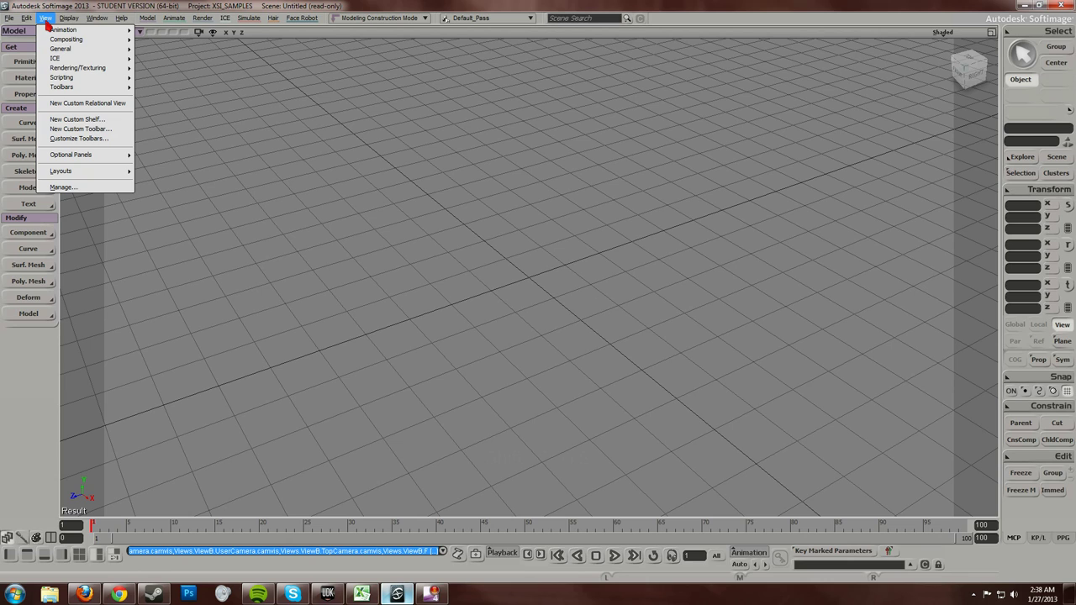
mouse_move(69, 20)
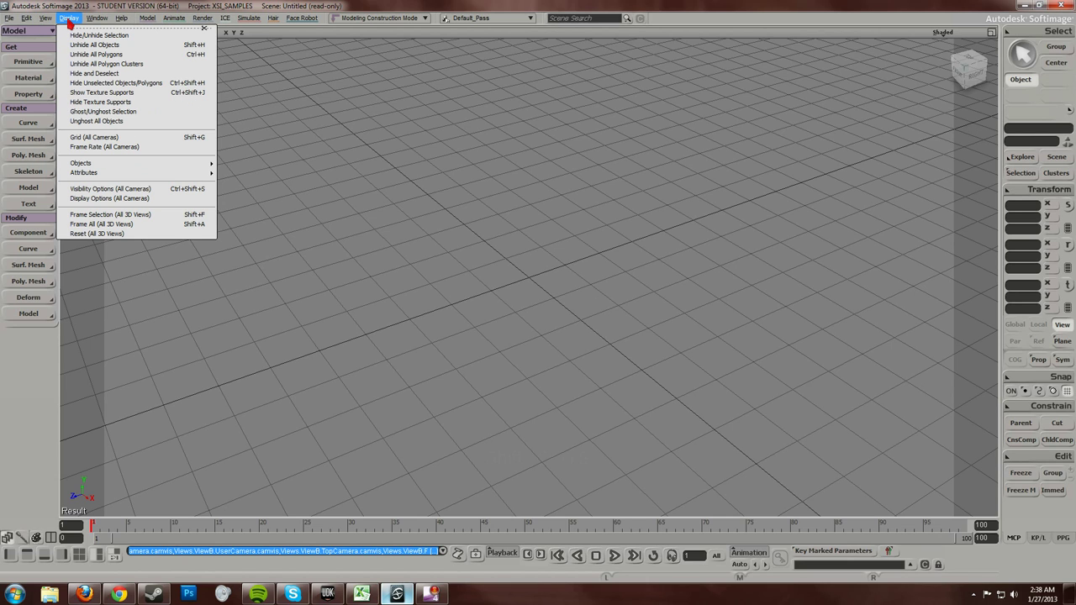
Reopen Visibility Options (All Cameras), review the 16 cell/snap sizes and 512 floor size, then go to UDK
click(155, 195)
mouse_move(225, 94)
mouse_down()
mouse_move(250, 99)
mouse_move(245, 89)
mouse_up()
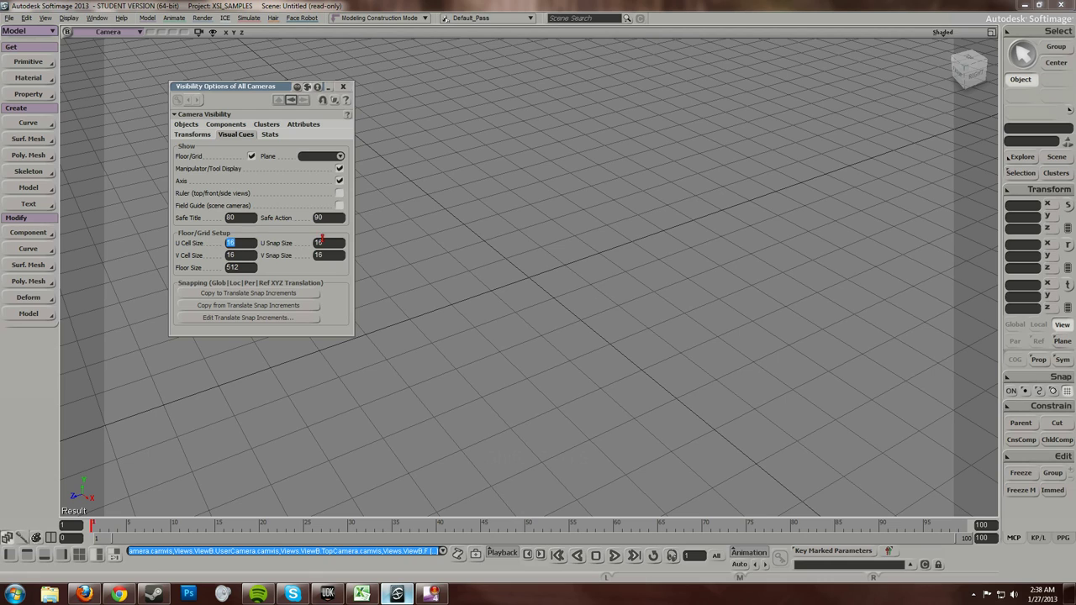
click(252, 256)
click(331, 255)
click(249, 268)
click(248, 242)
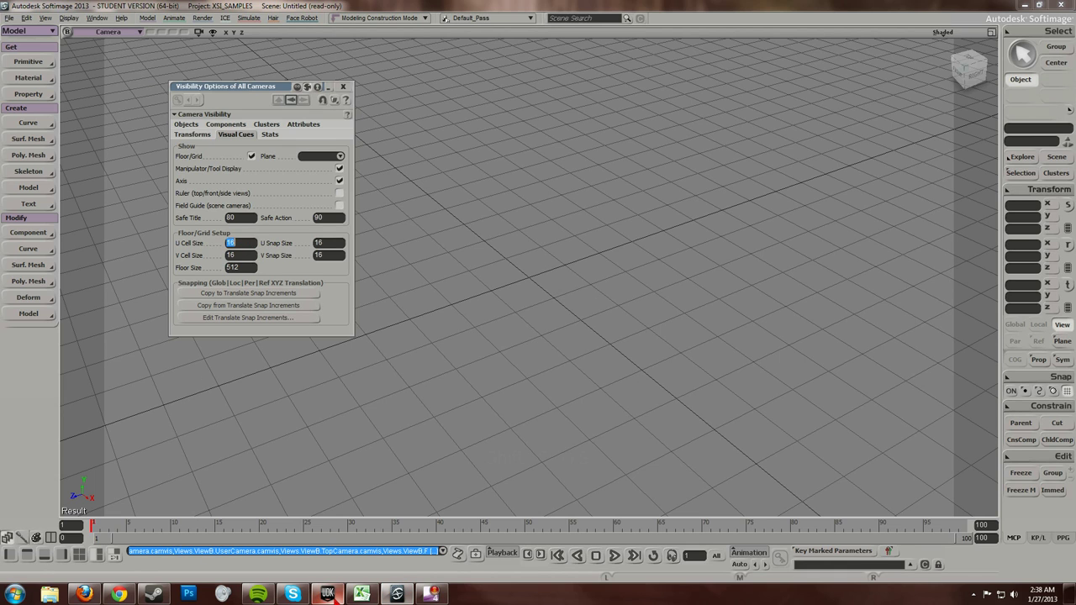
click(329, 593)
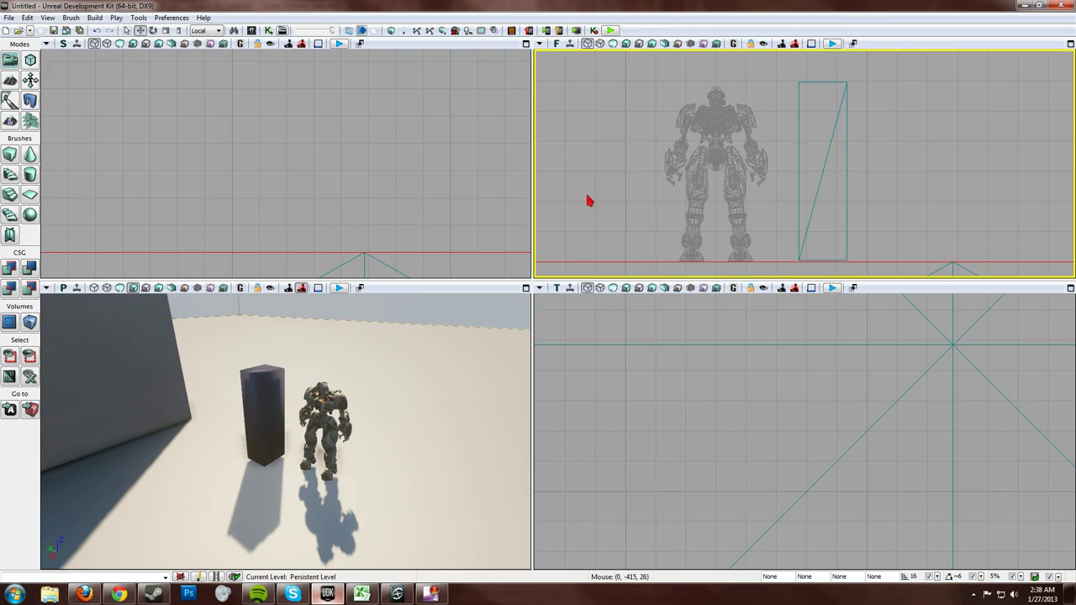
Pan the UDK orthographic views and open the drag grid snap size list, currently 16
drag(588, 200, 620, 191)
drag(874, 508, 880, 526)
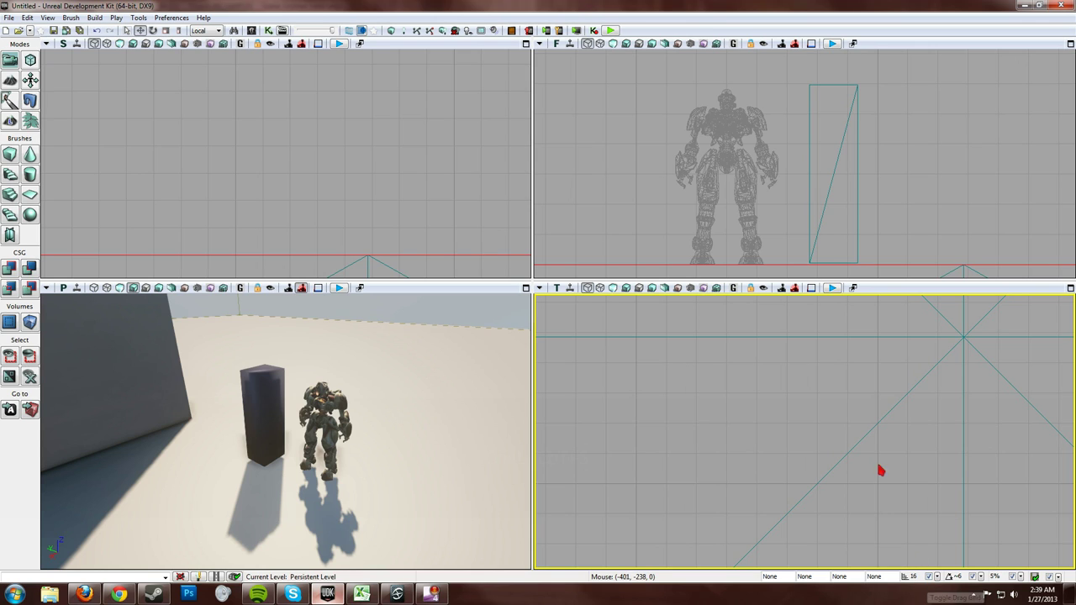
drag(660, 185, 669, 200)
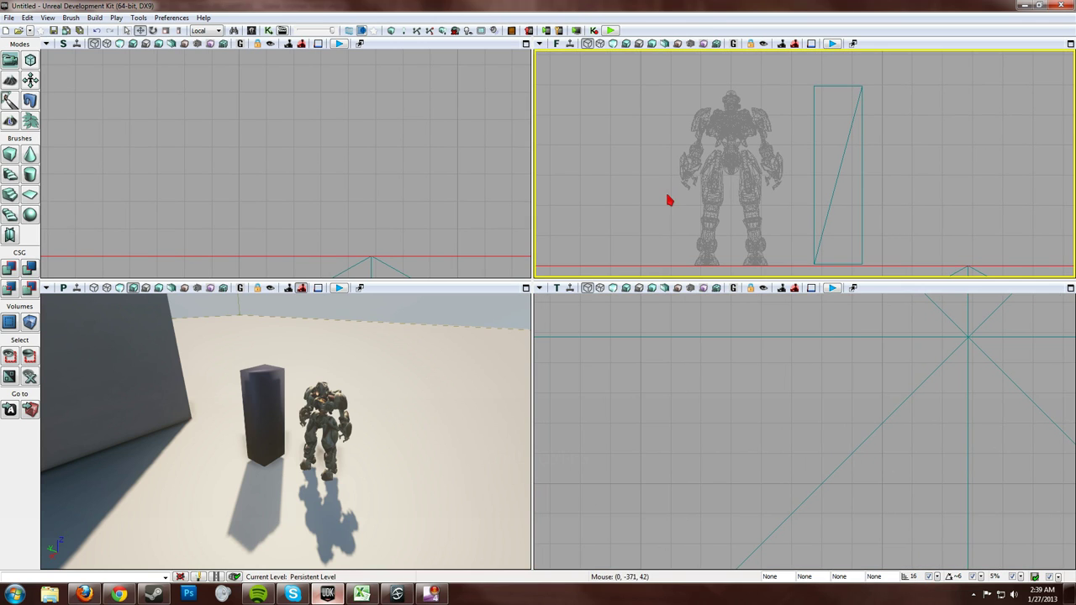
click(940, 576)
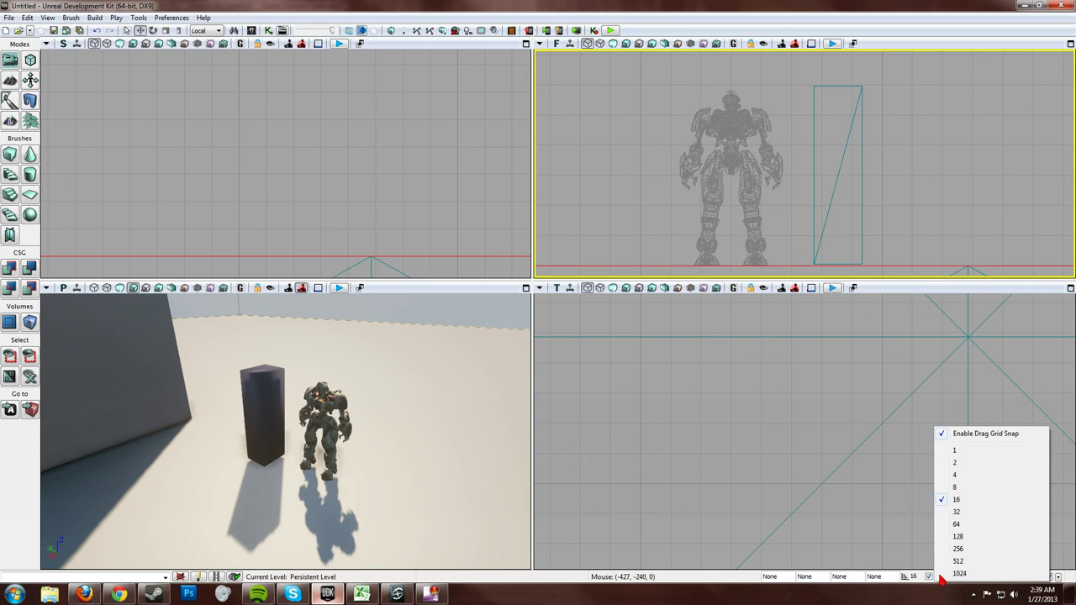
Cycle UDK's drag grid snap through 8 and 16 to 32, then return to Softimage
click(958, 487)
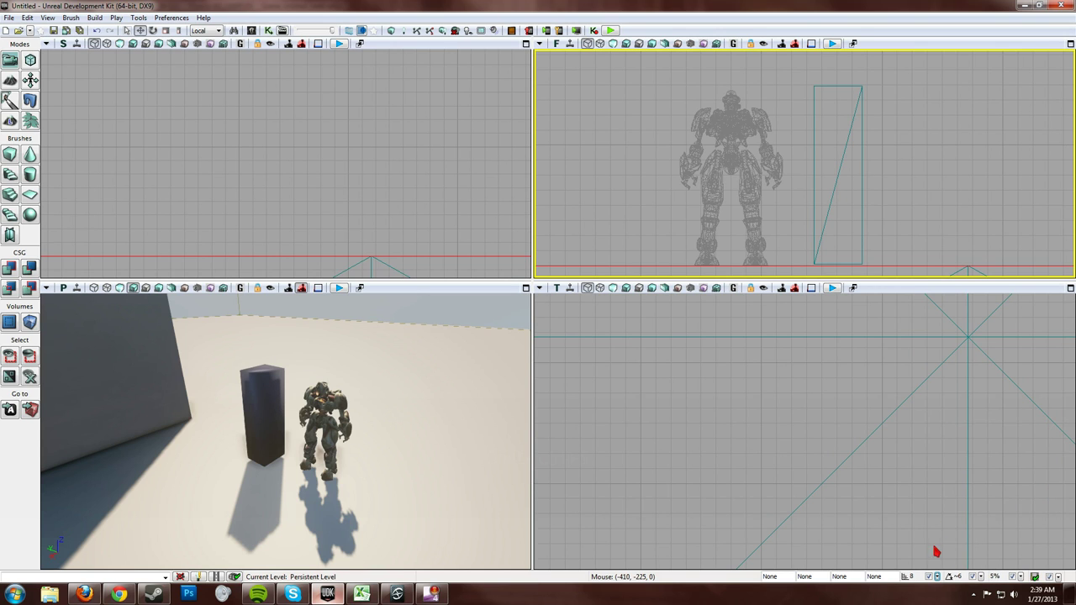
click(938, 578)
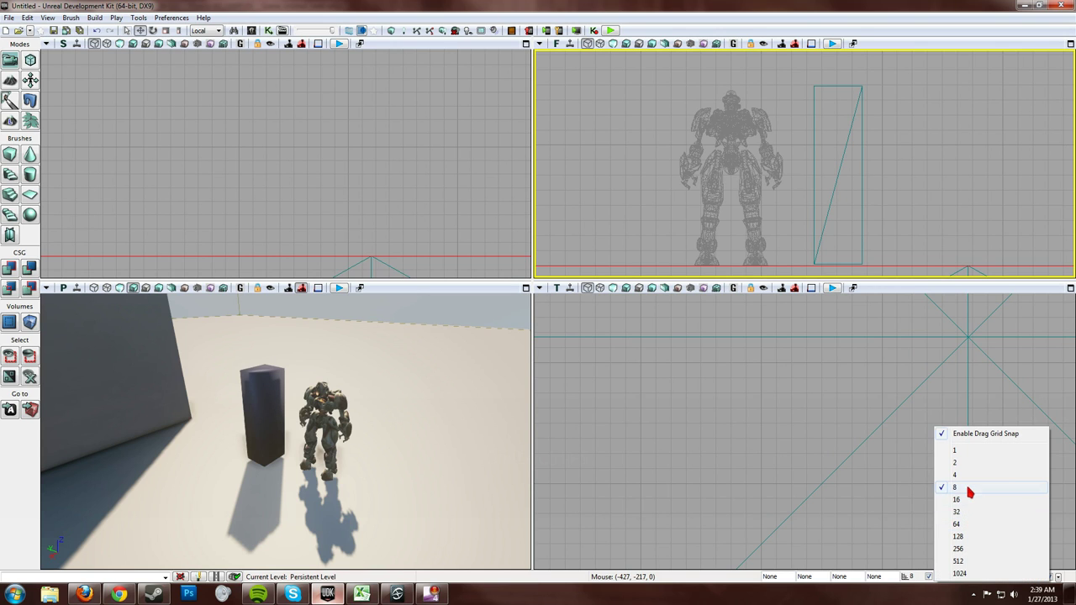
click(964, 502)
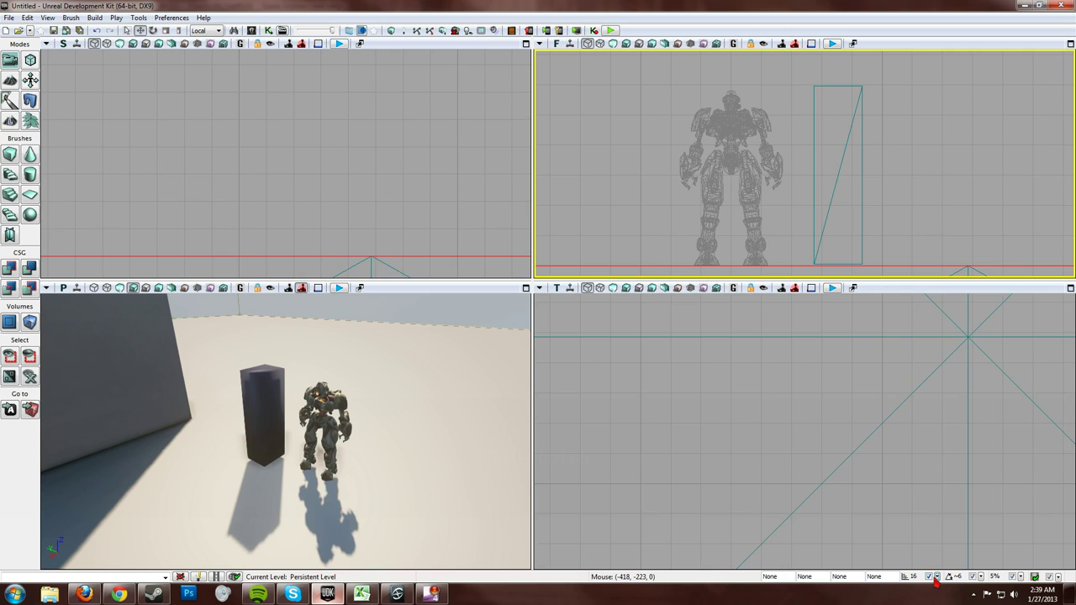
click(937, 578)
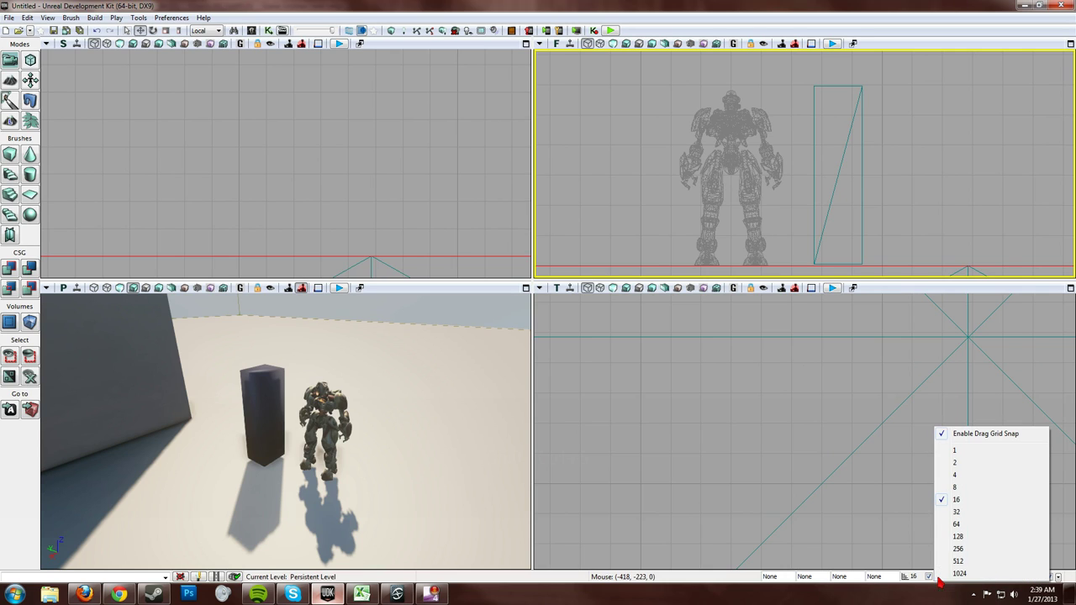
click(972, 512)
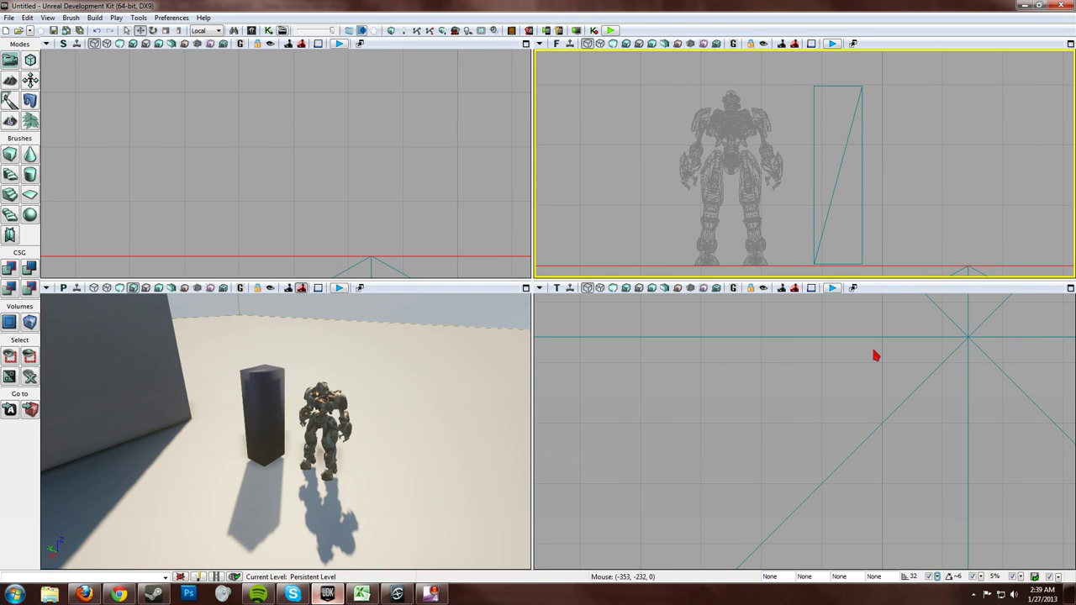
drag(799, 216, 802, 216)
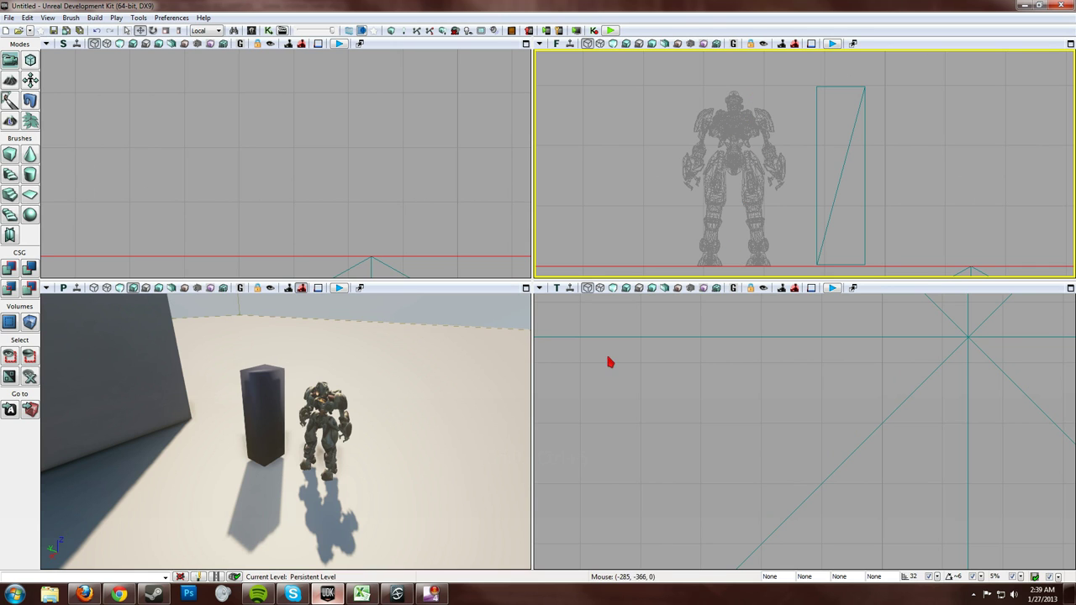
click(397, 594)
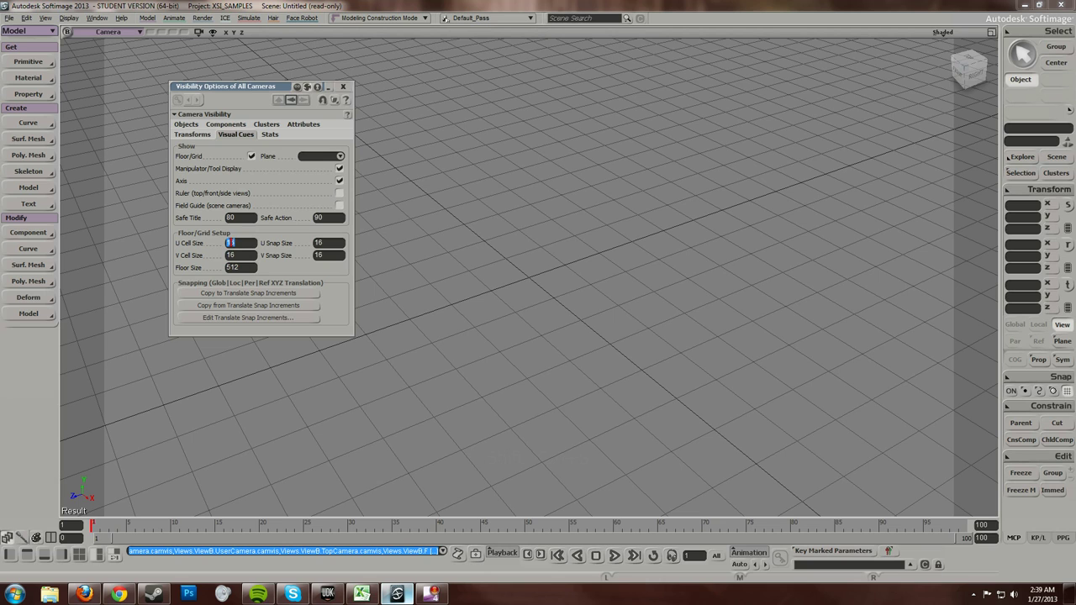
Enter 32 for the U and V cell and snap sizes in Visibility Options
text(32)
key(Tab)
text(32)
key(Tab)
text(32)
key(Tab)
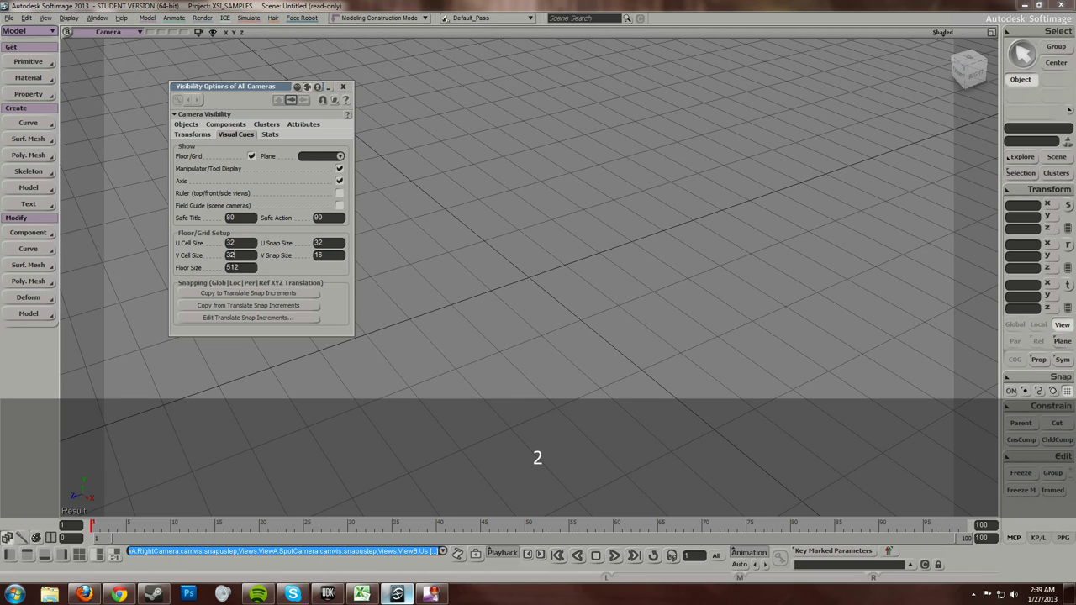
text(32)
click(227, 239)
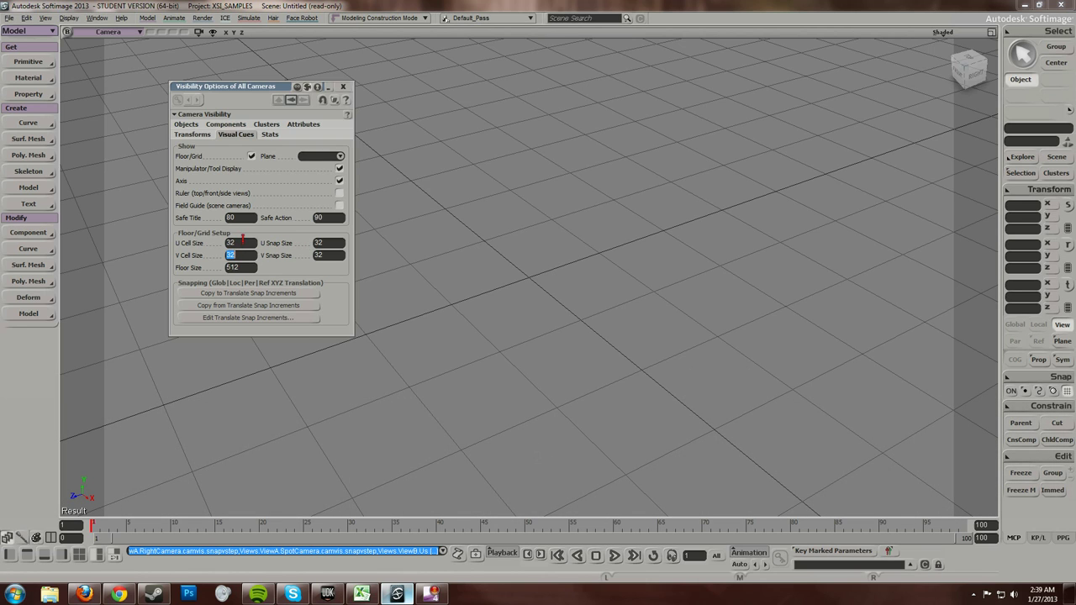
key(Tab)
key(Tab)
key(Tab)
key(Return)
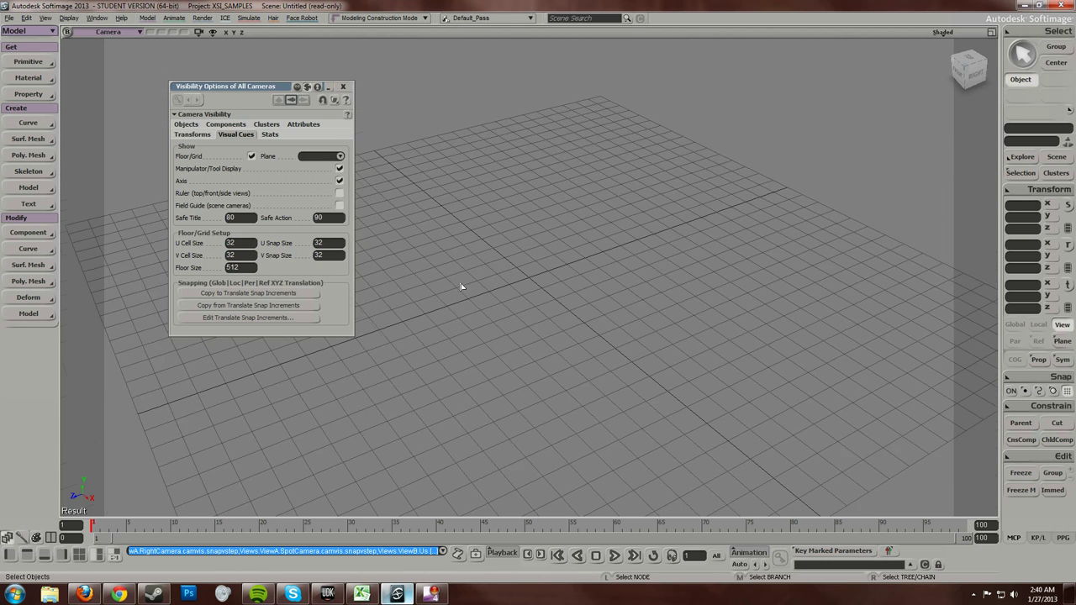
Frame the floor grid and test a V Cell Size of 16
key(s)
drag(585, 283, 586, 261)
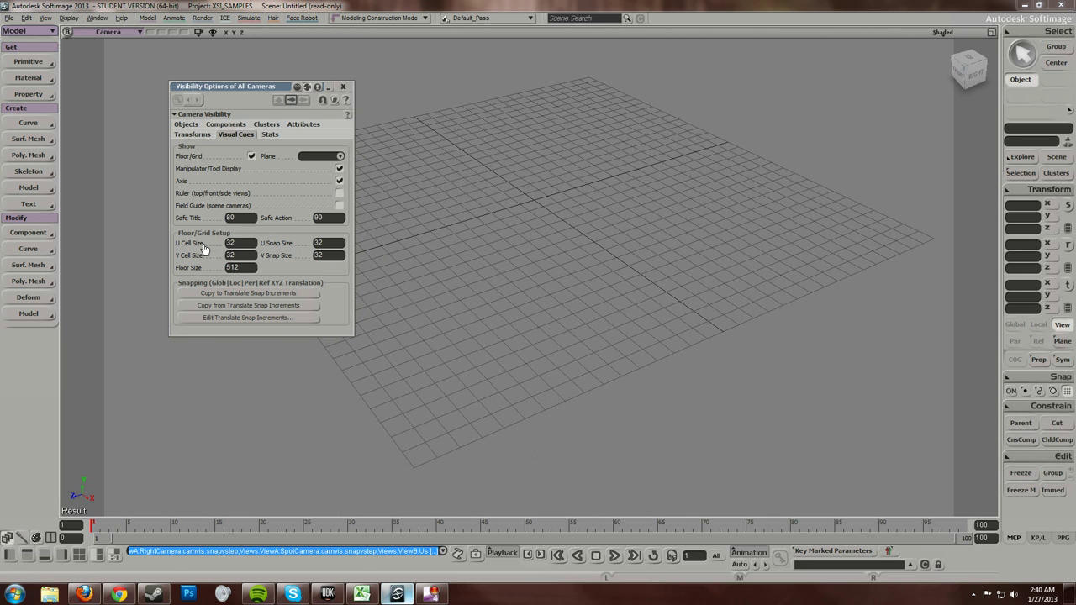
click(240, 253)
click(241, 242)
key(s)
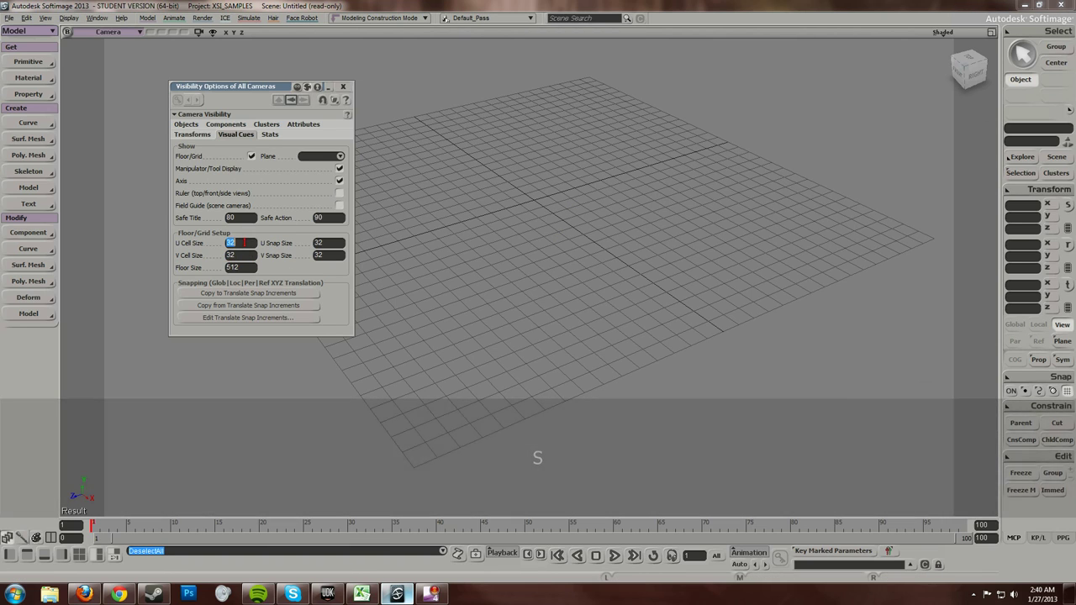
click(238, 255)
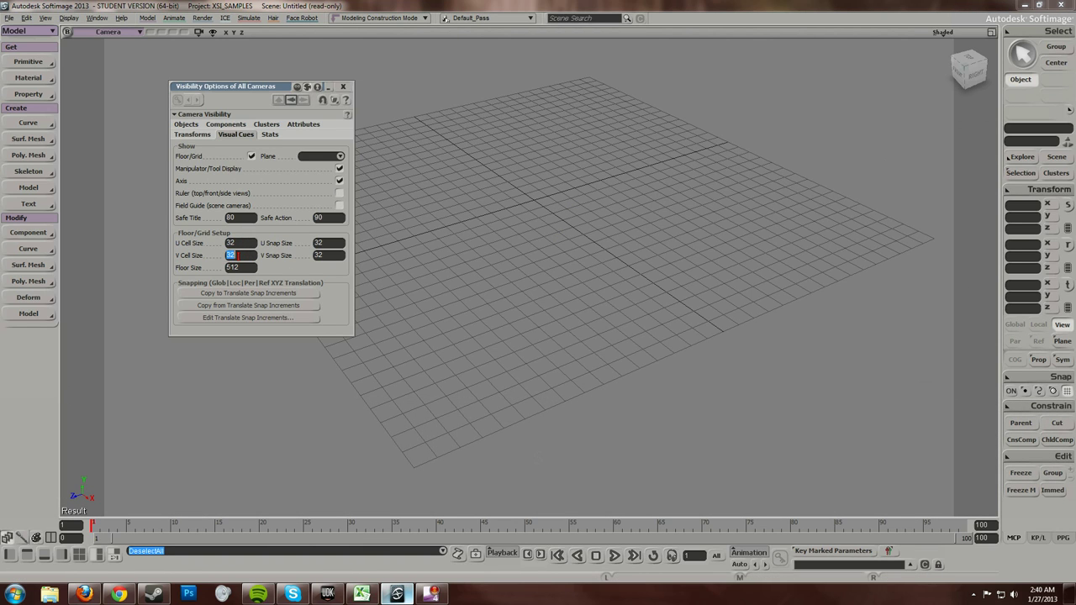
text(16)
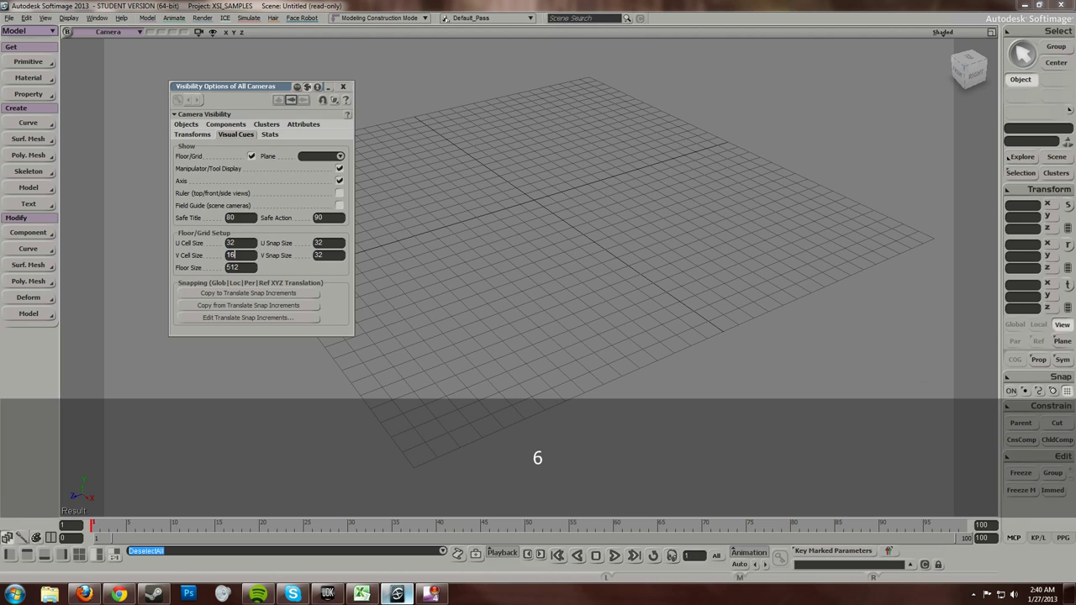
key(Return)
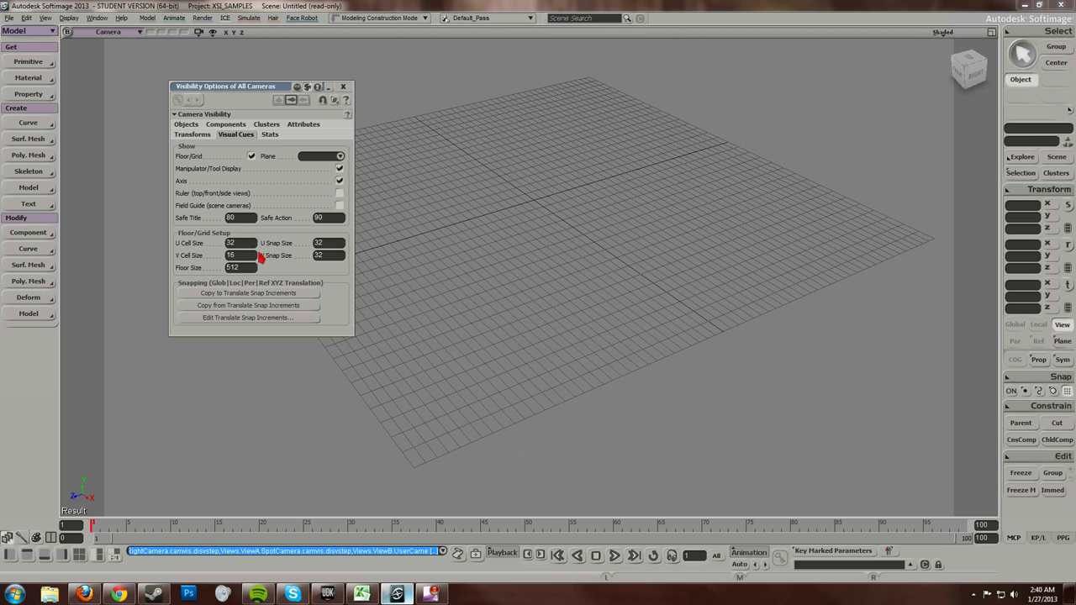
Try V Cell Size values 50 and 10, then set it back to 32
text(50)
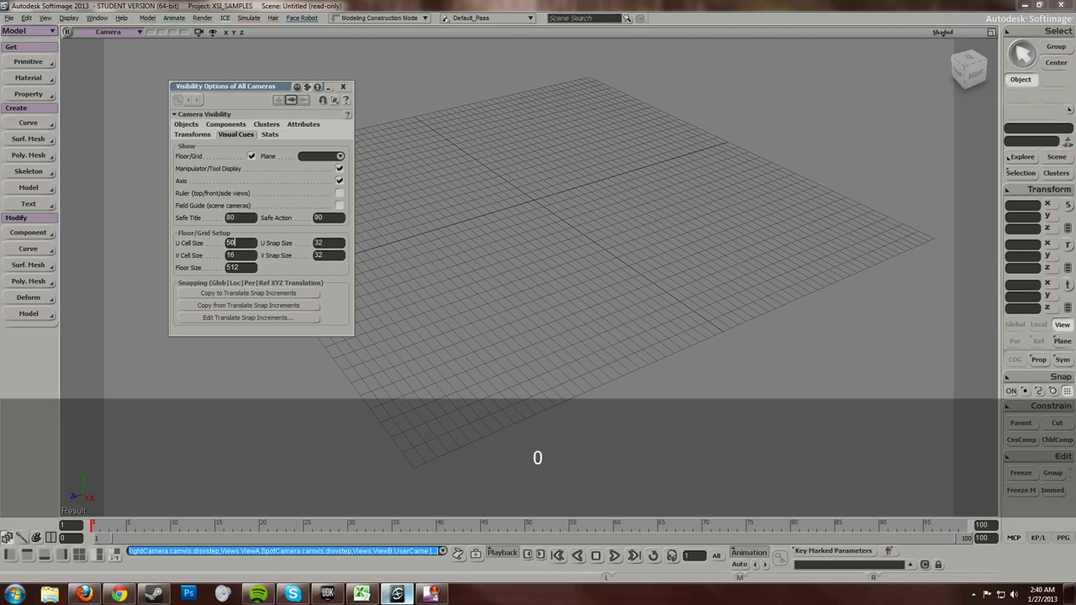
click(228, 254)
text(10)
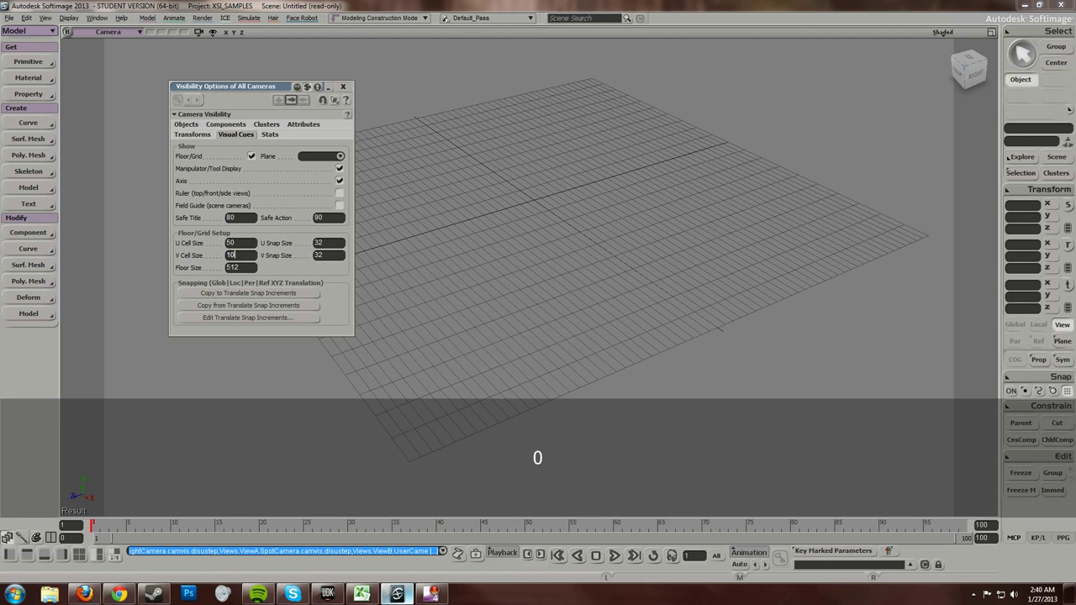
key(Return)
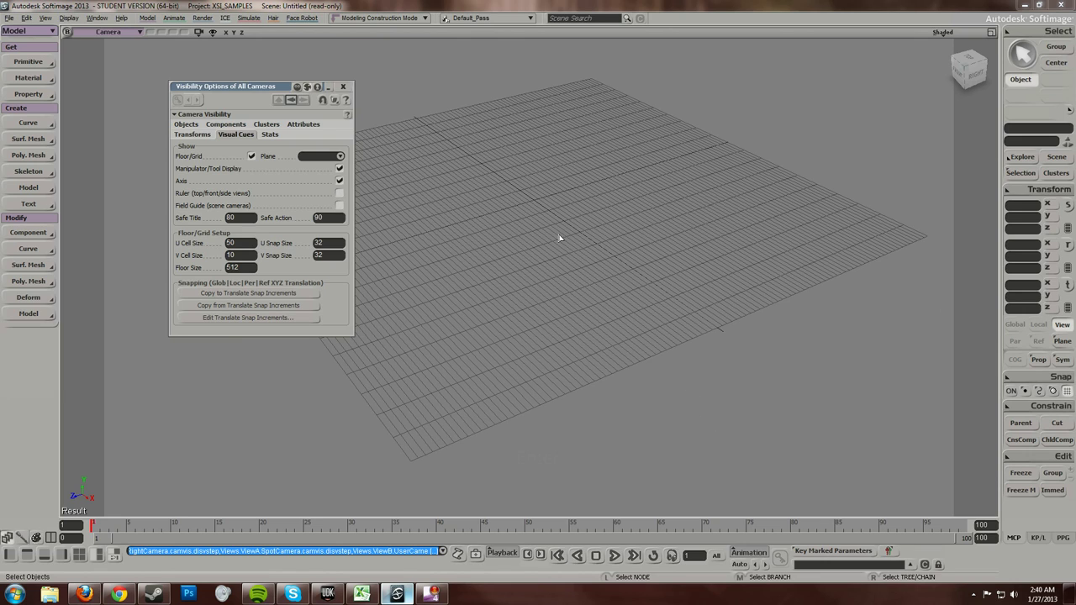
text(32)
double_click(229, 256)
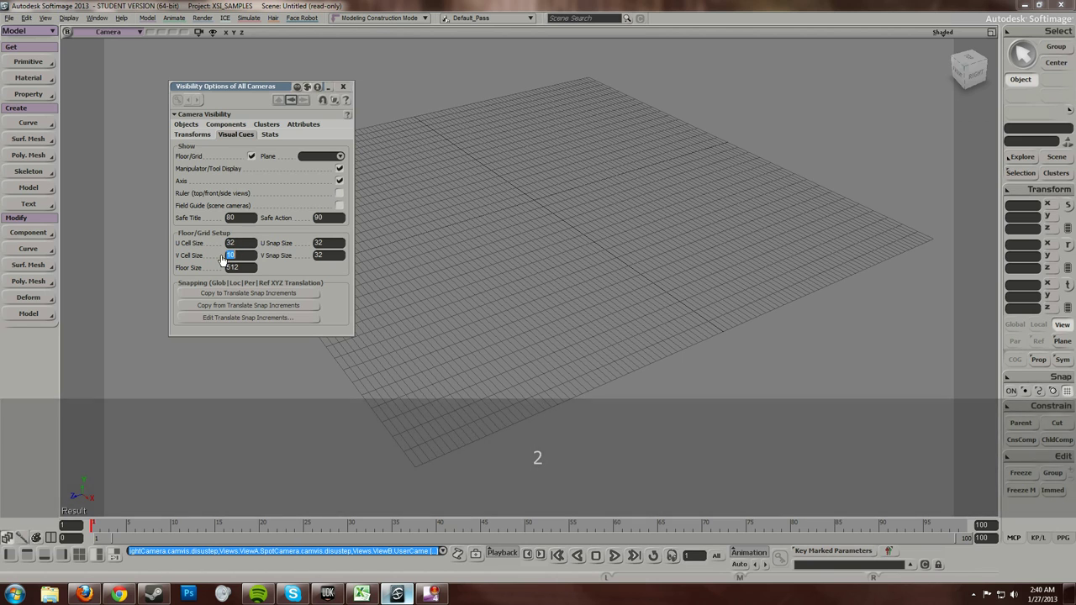
text(32)
key(Return)
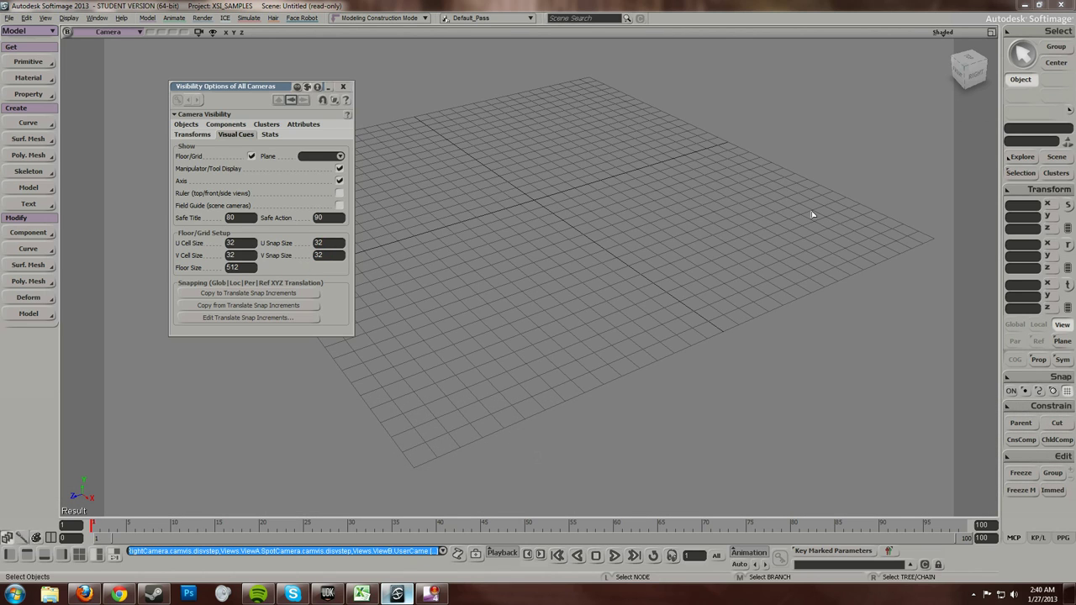
Switch snapping on with the Snap ON button in the Snap panel
click(1016, 393)
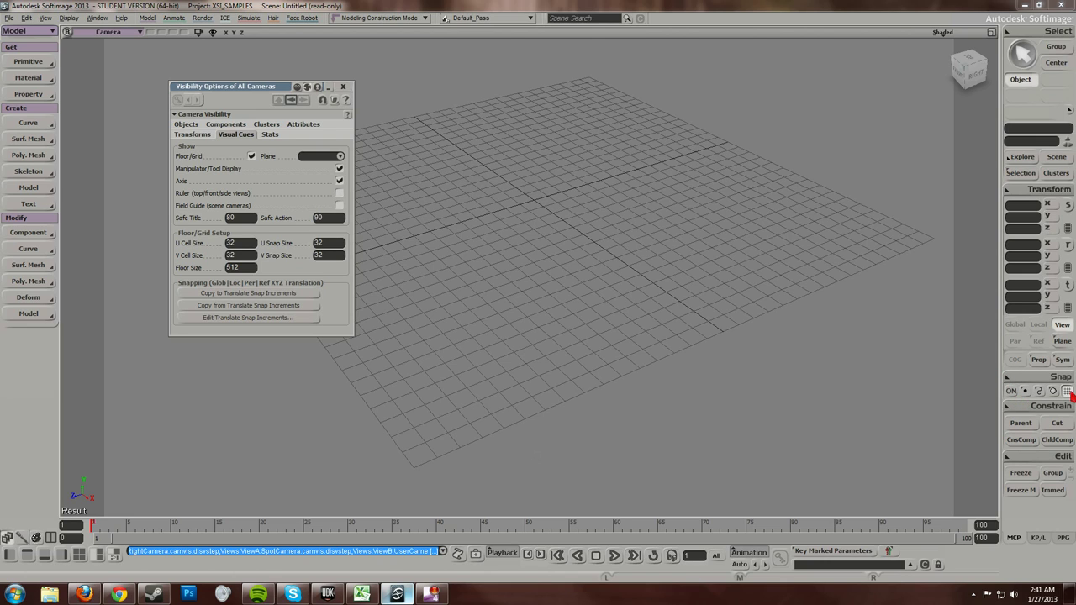
click(1012, 391)
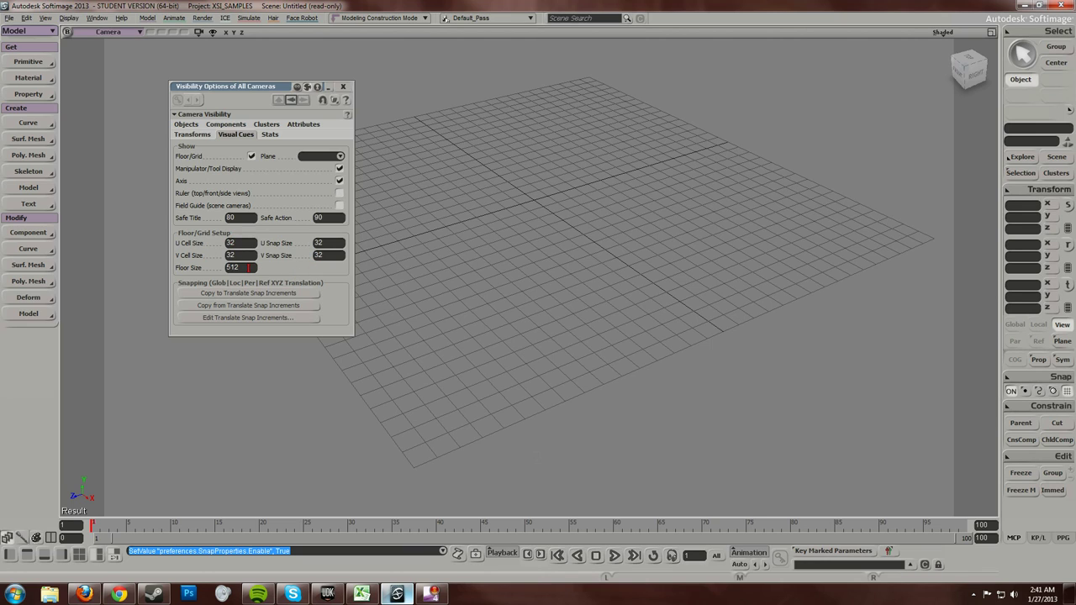
Try a floor size of 1024, then revert it to 512
click(248, 267)
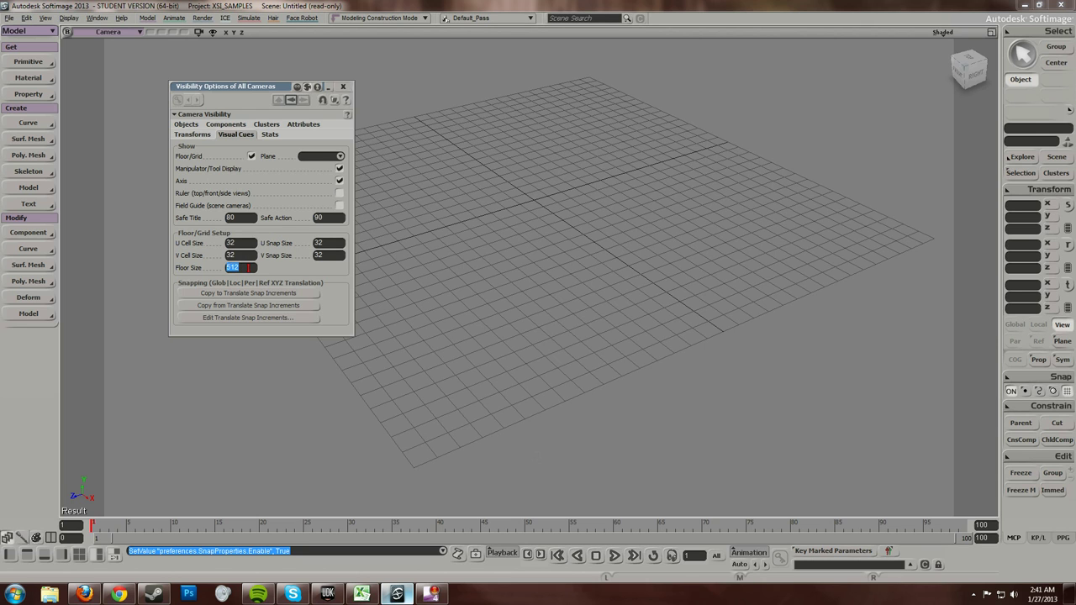
text(1024)
key(Return)
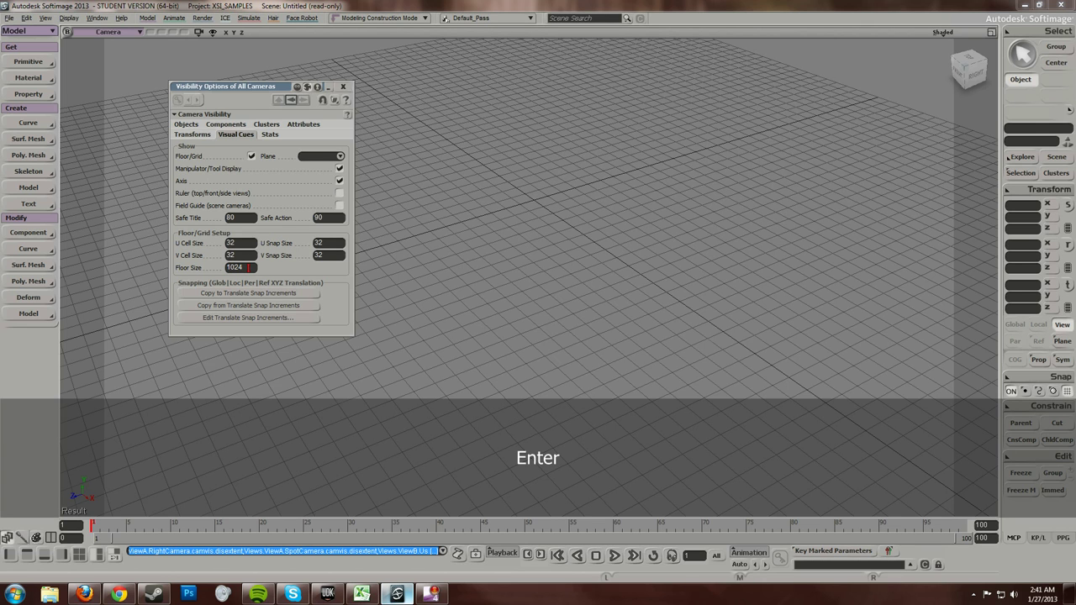
scroll(536, 276, down, 6)
scroll(528, 283, up, 6)
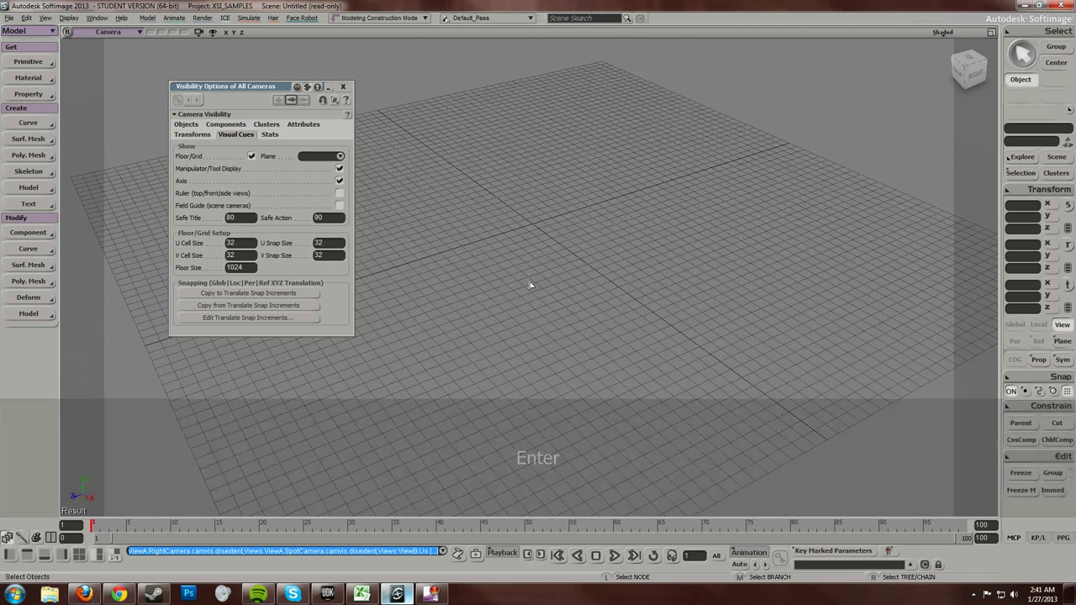
click(254, 268)
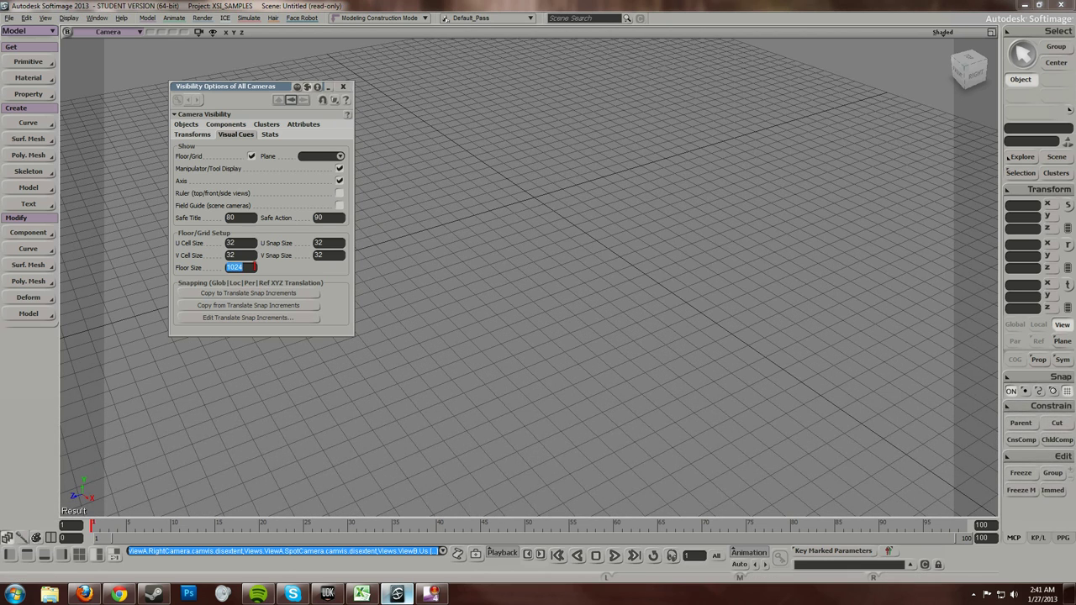
text(512)
key(Return)
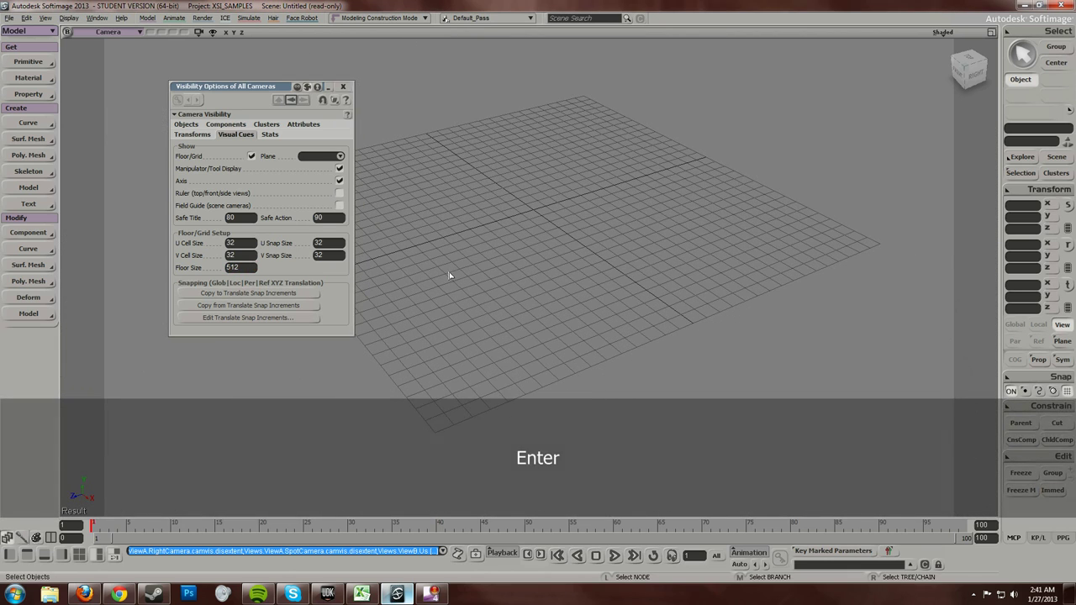
Shrink the floor size to 32 and pan to centre the small grid
click(228, 267)
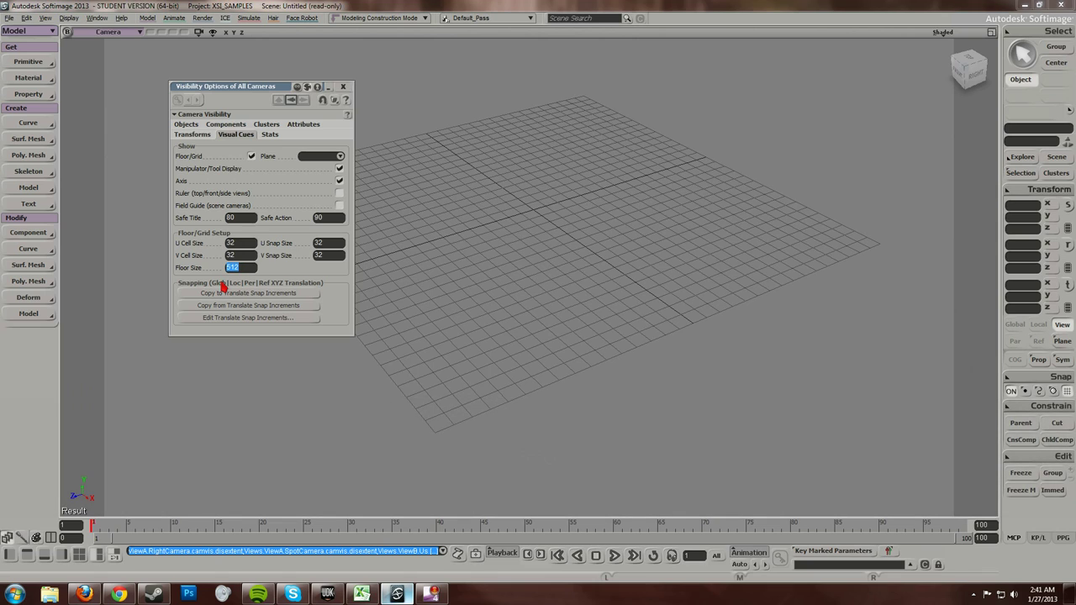
text(32)
key(Return)
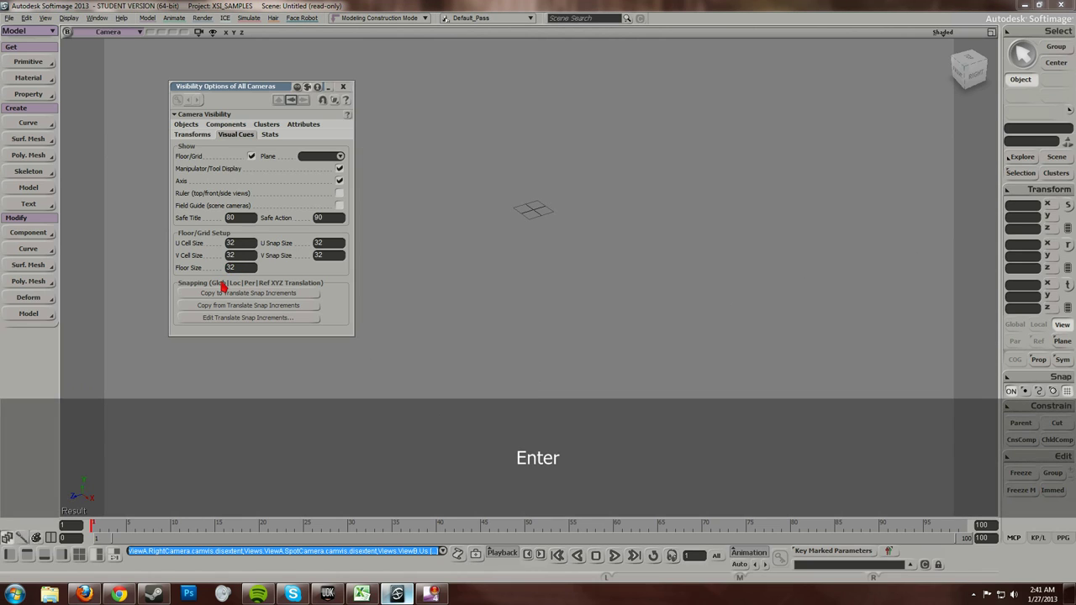
scroll(552, 198, up, 2)
key(s)
drag(551, 198, 538, 303)
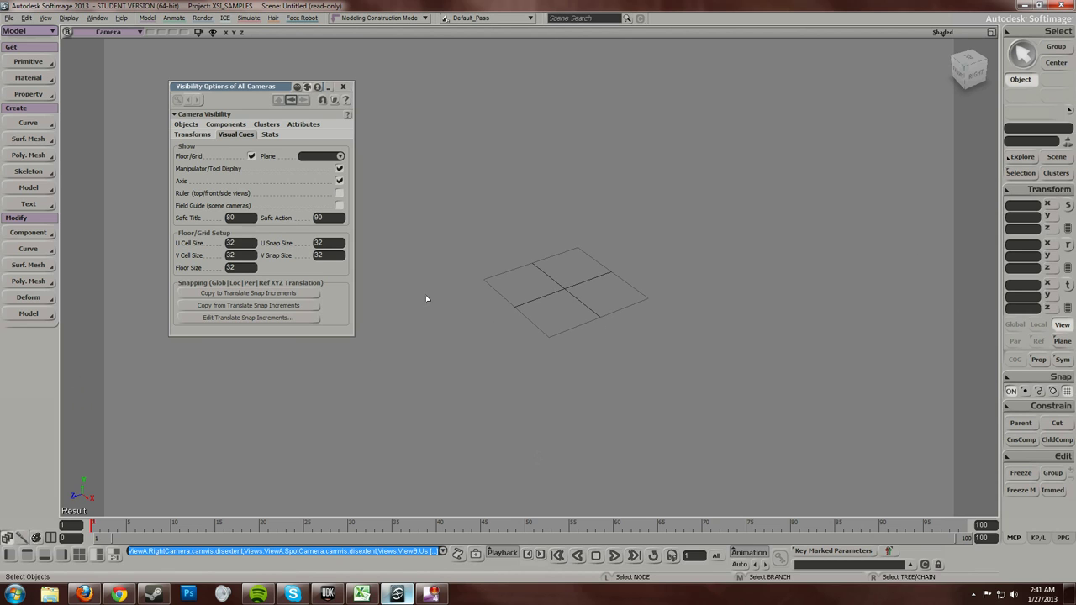
Enter a larger floor size, close the visibility options and zoom in on the grid
click(241, 268)
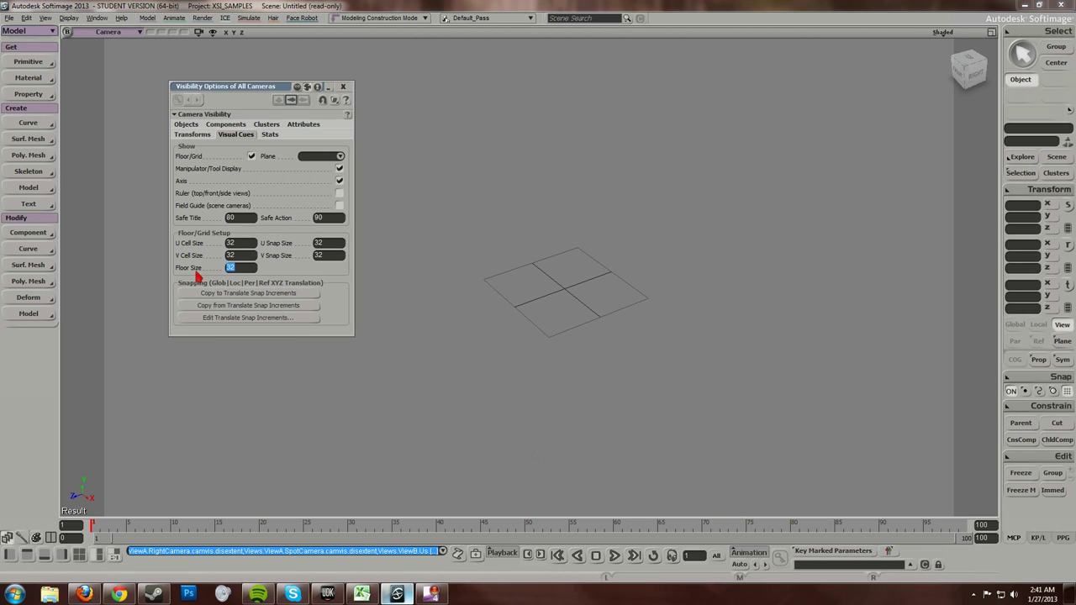
key(Return)
click(343, 86)
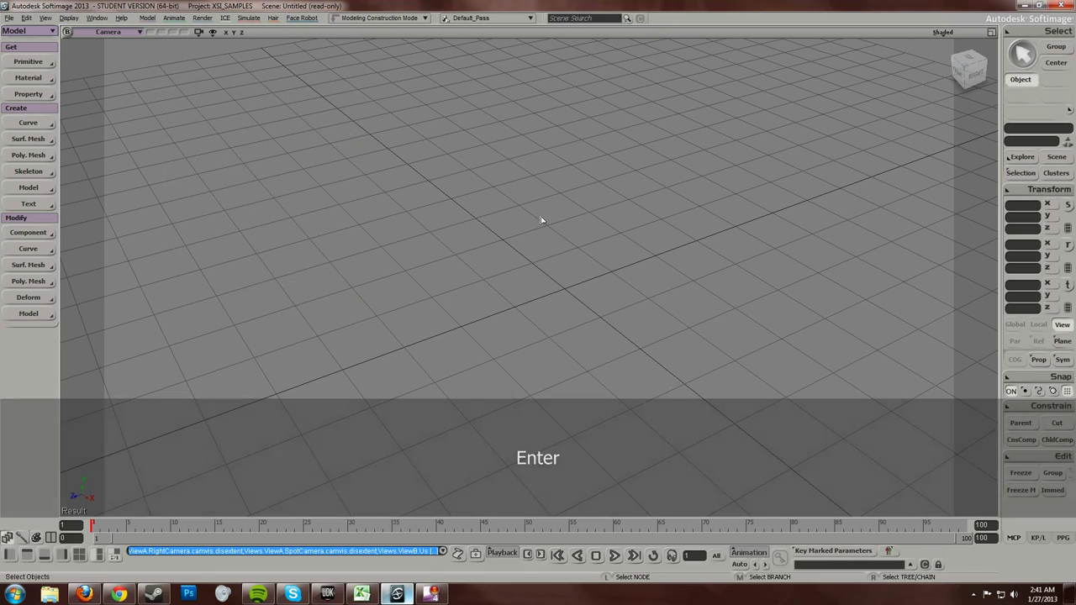
key(s)
middle_drag(541, 220, 570, 282)
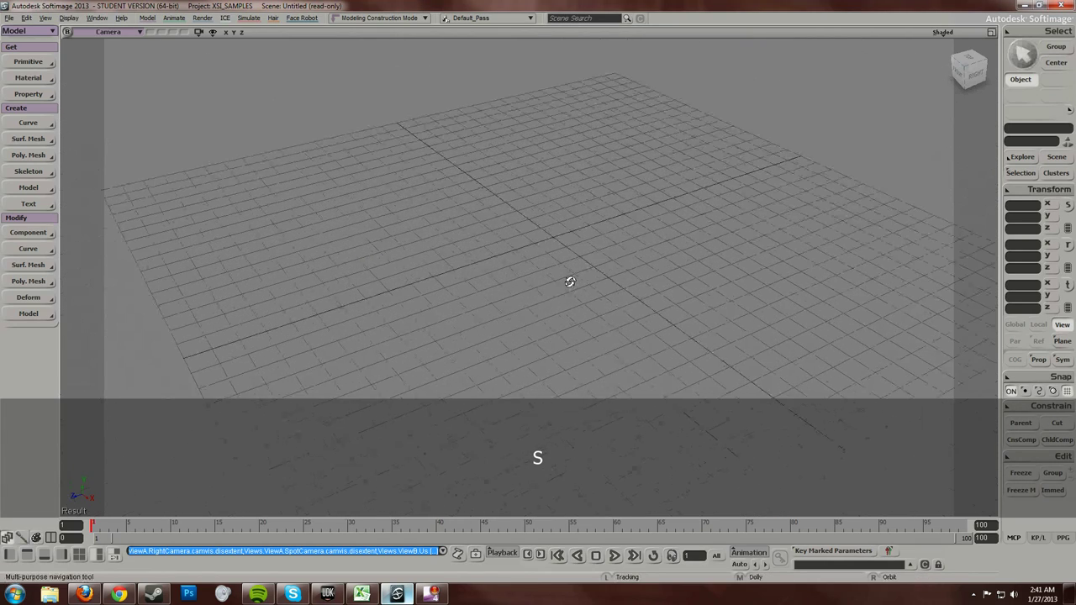
Create a cube via Get > Primitive > Polygon Mesh > Cube
mouse_move(570, 282)
right_down()
mouse_move(581, 257)
mouse_move(558, 270)
right_up()
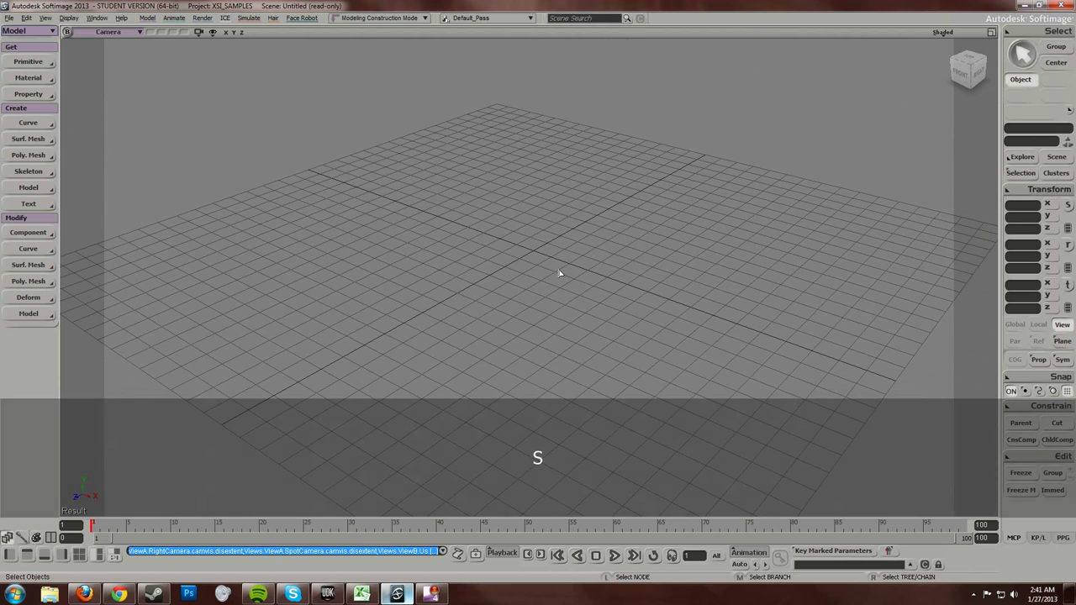
click(38, 64)
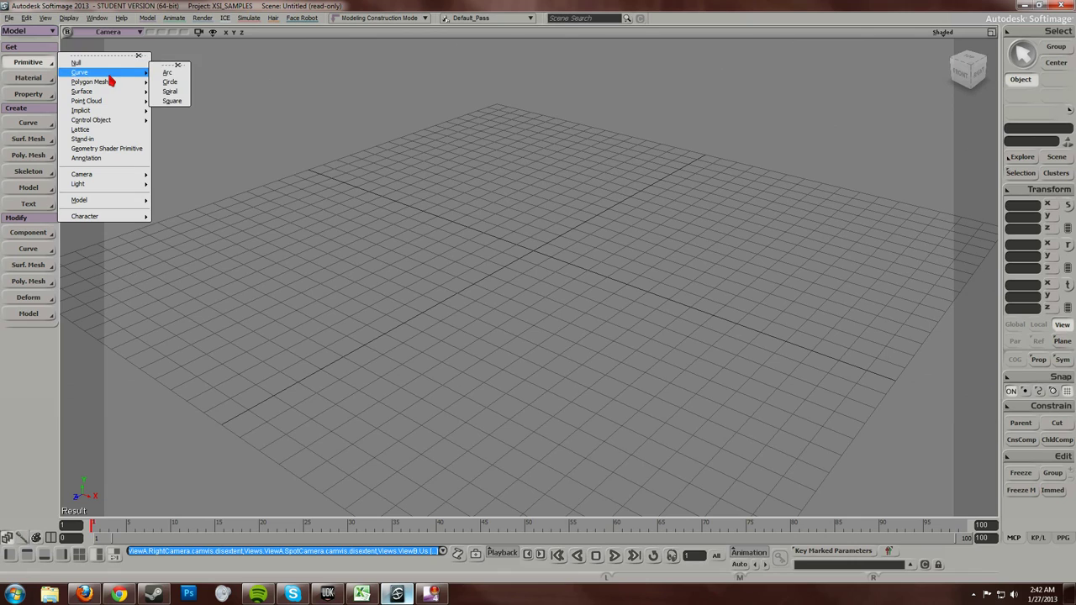
mouse_move(113, 84)
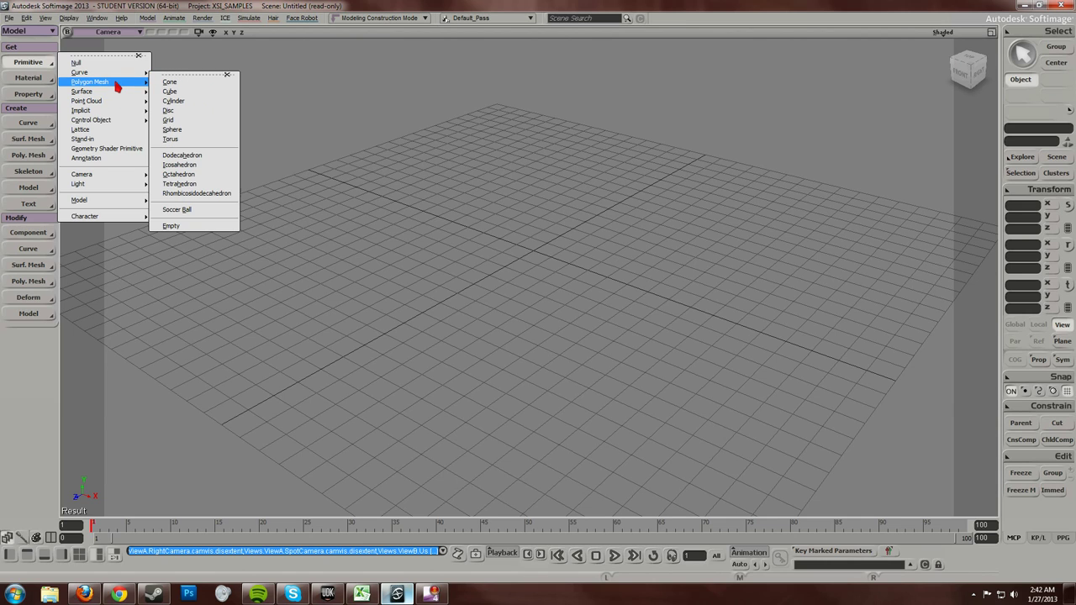
click(182, 94)
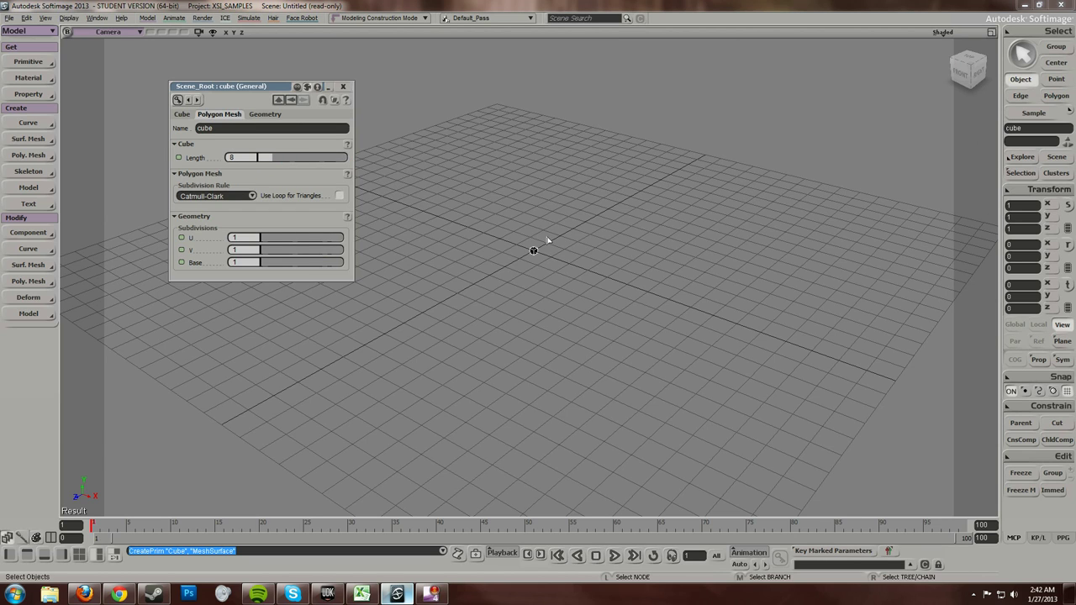
Set the cube's length to 1, close its property page and frame it in the view
middle_drag(547, 240, 538, 242)
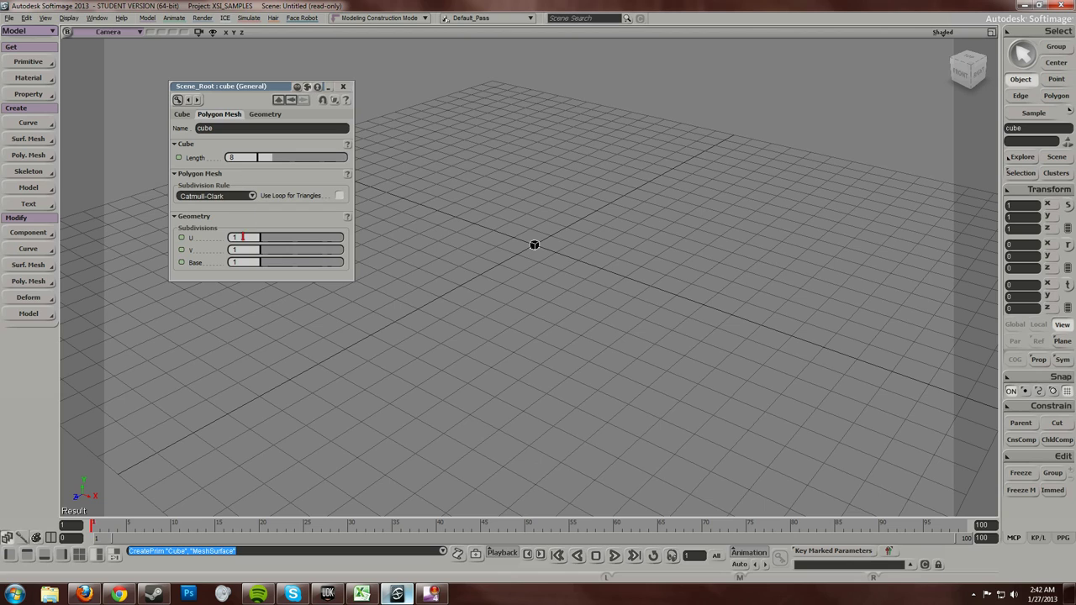
drag(269, 161, 264, 163)
text(1)
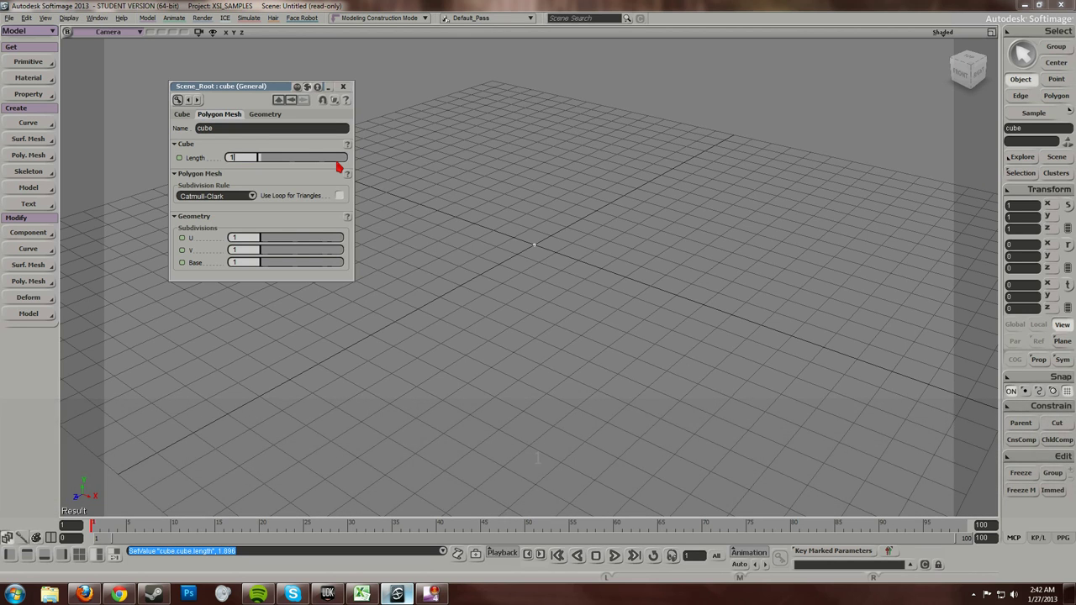
drag(260, 95, 236, 108)
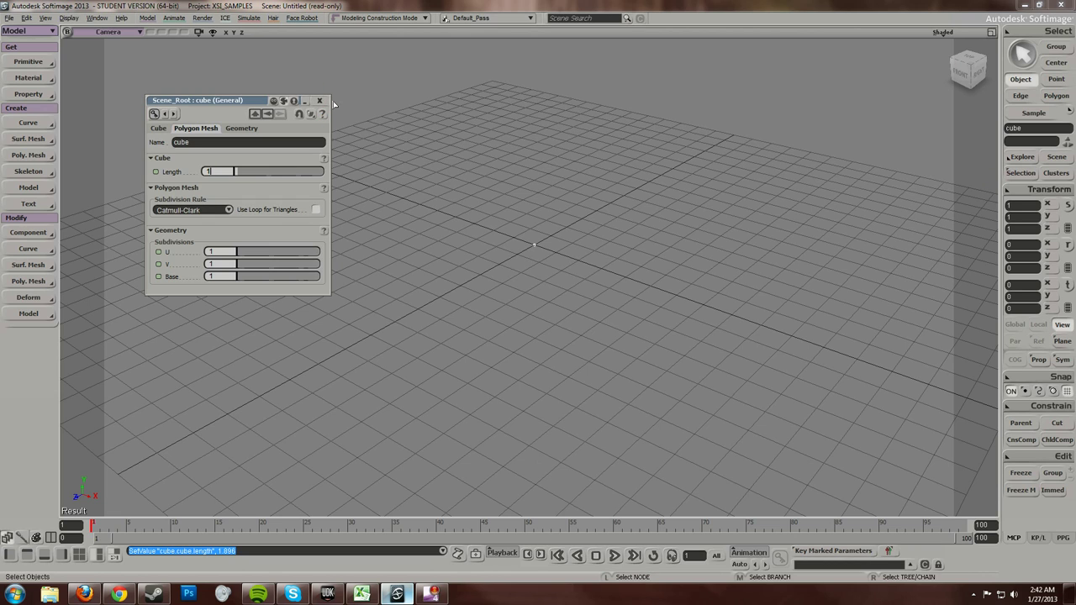
click(319, 100)
key(f)
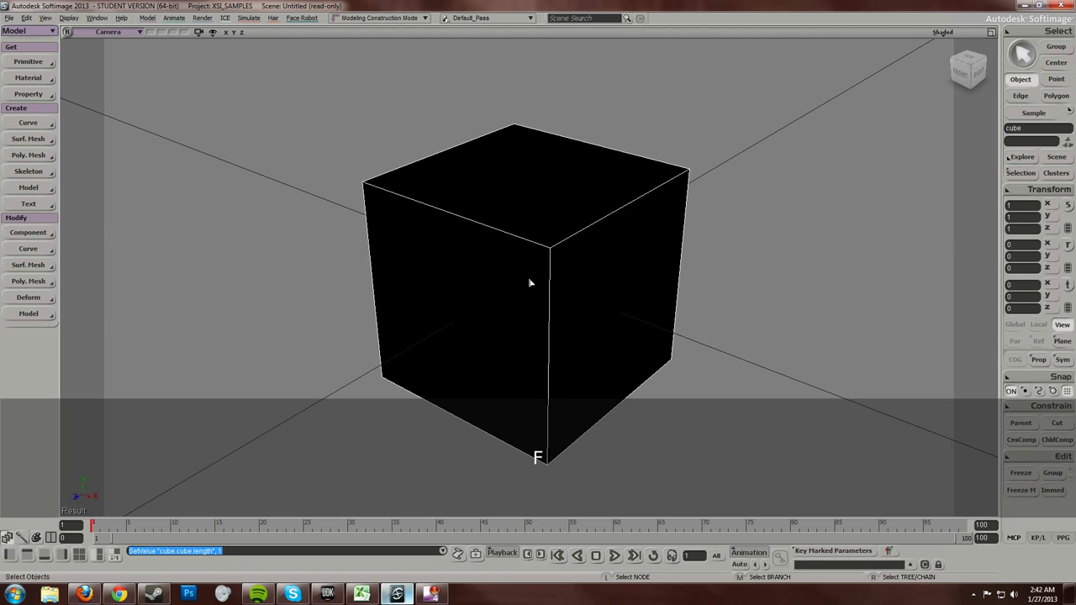
scroll(528, 286, down, 4)
scroll(528, 307, down, 6)
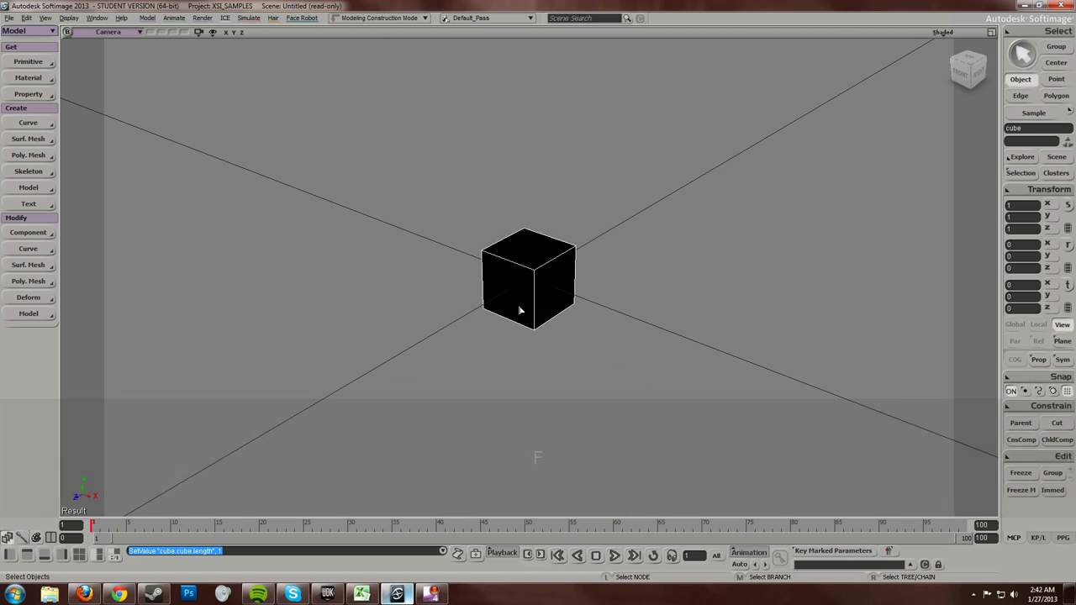
scroll(567, 277, up, 1)
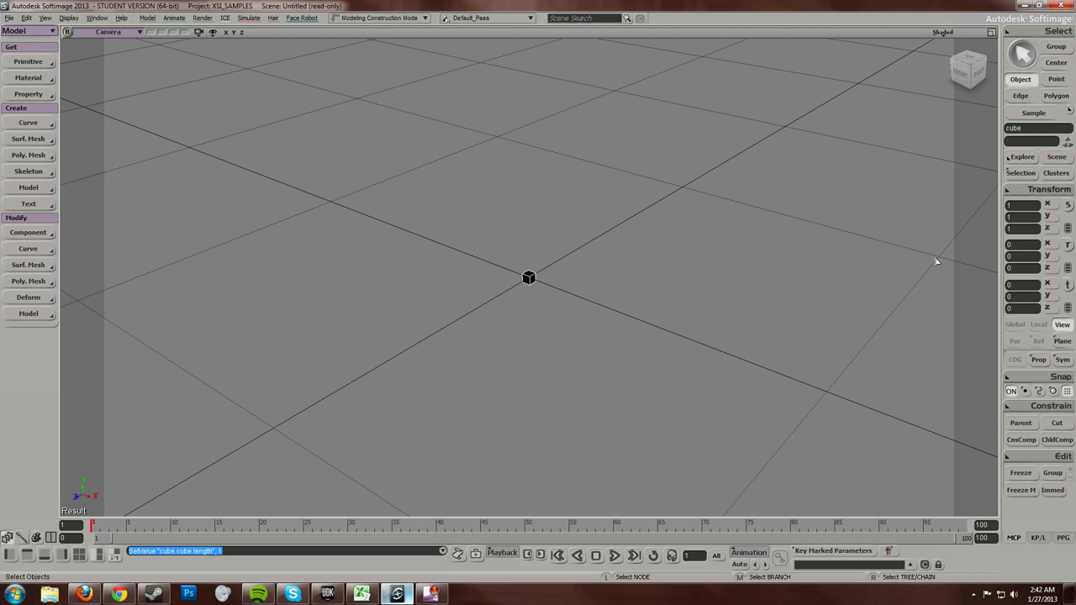
scroll(575, 308, down, 3)
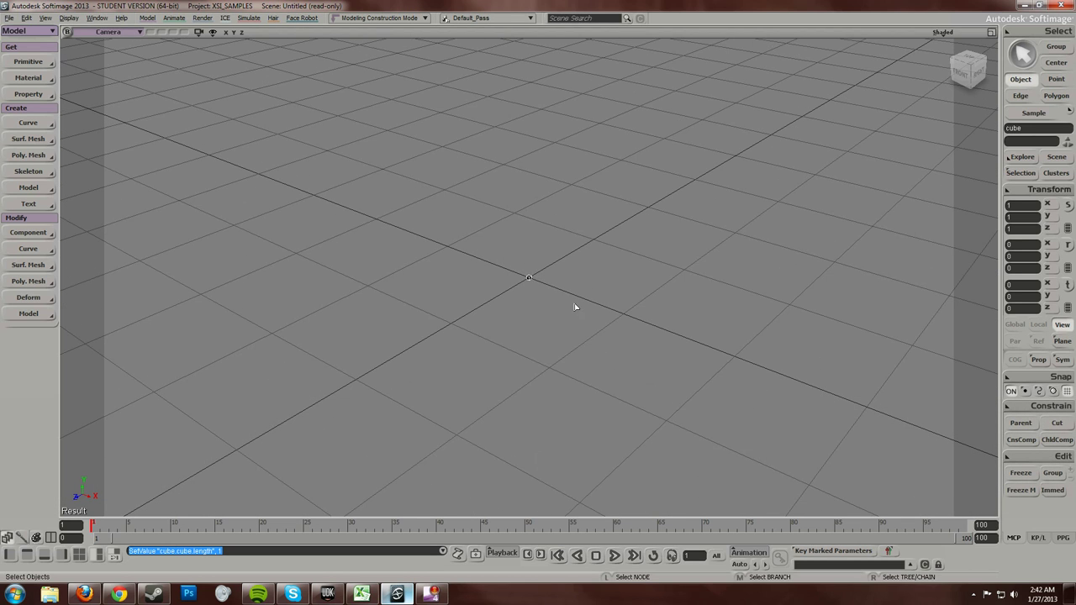
scroll(579, 307, up, 2)
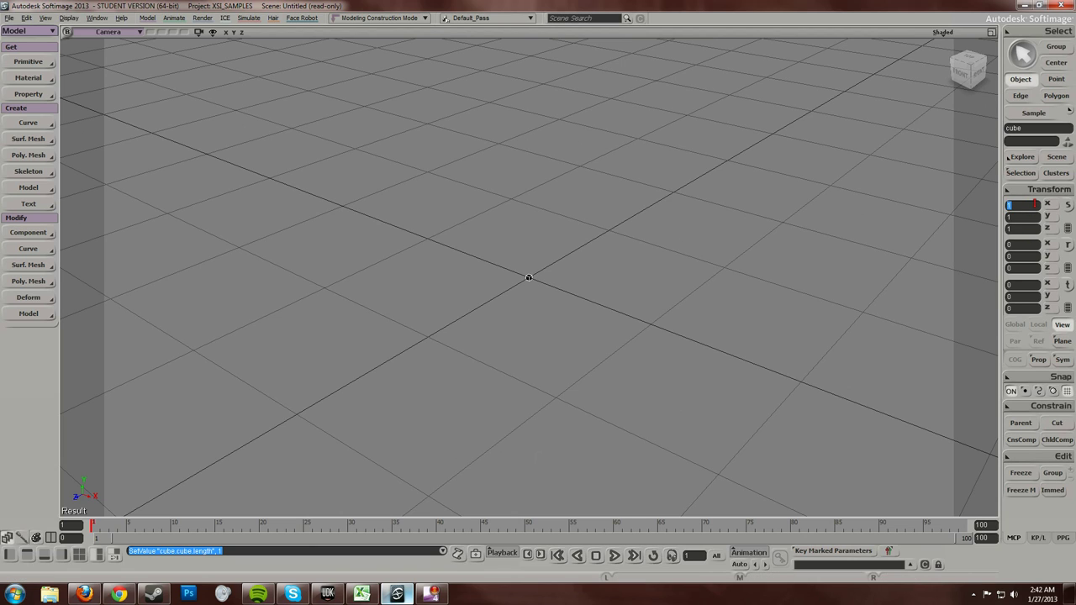
Scale the cube to 32, 96, 32 to make a tall box
text(32)
key(Tab)
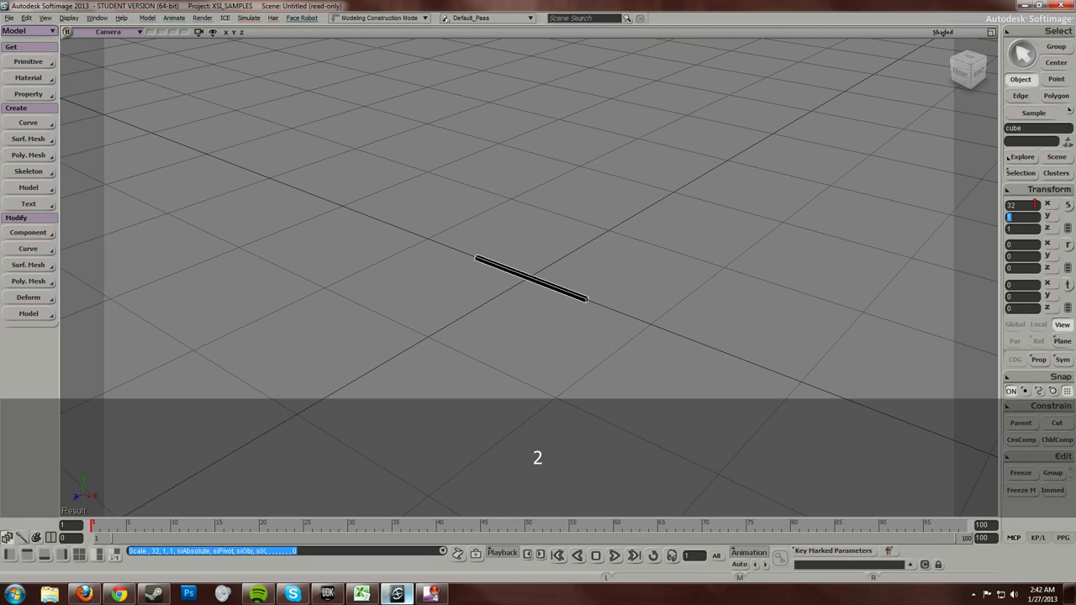
text(96)
key(Tab)
text(32)
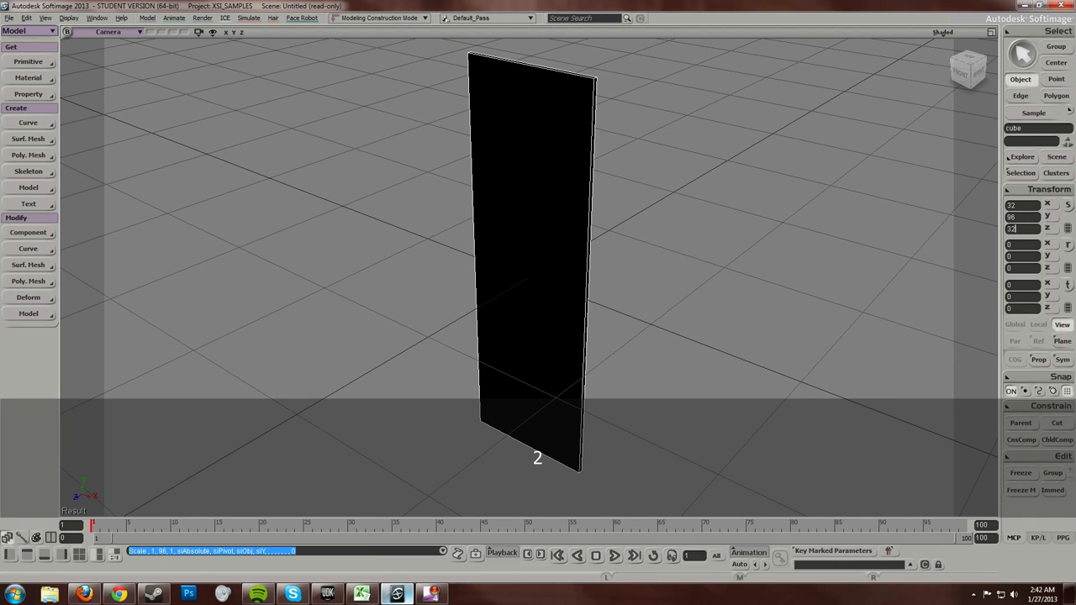
key(Return)
scroll(614, 285, down, 3)
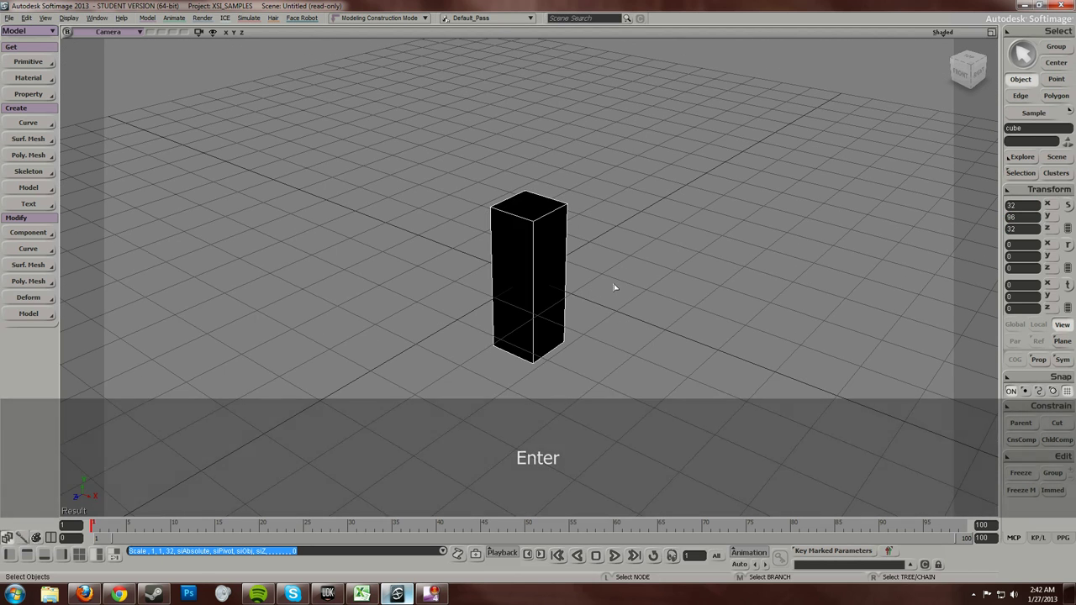
scroll(614, 288, down, 3)
scroll(607, 309, up, 3)
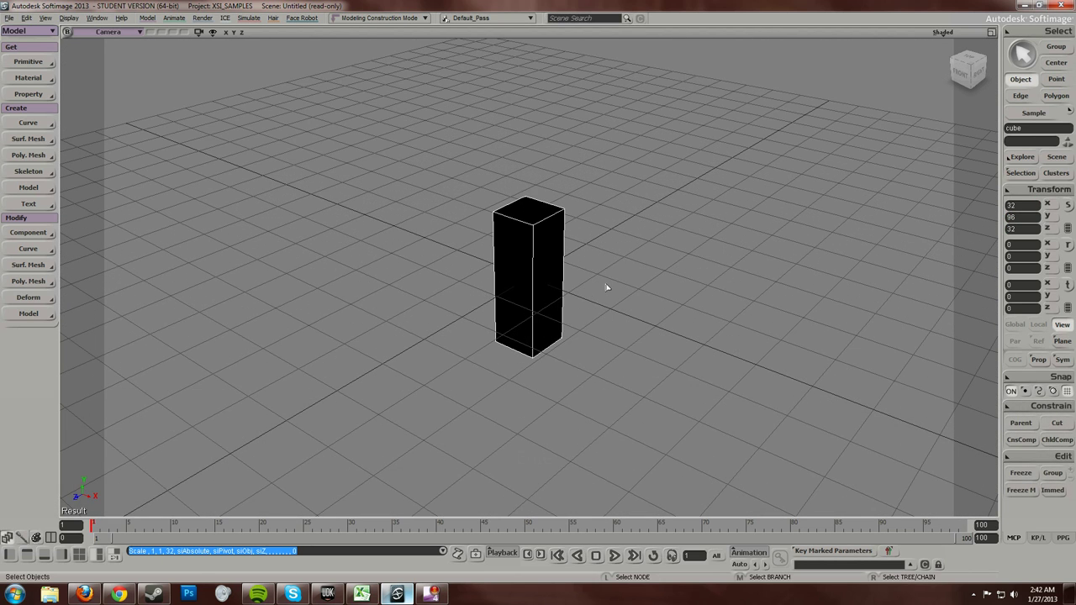
click(1023, 217)
Inspect the box from below, select it, and switch to the four-view layout
key(alt)
key(s)
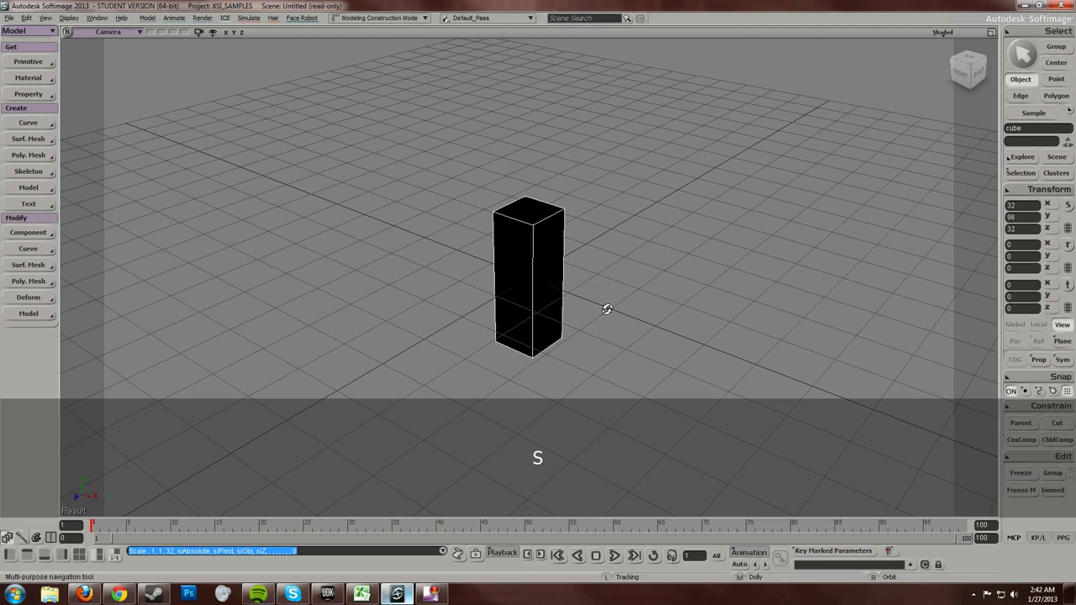
right_drag(608, 307, 591, 276)
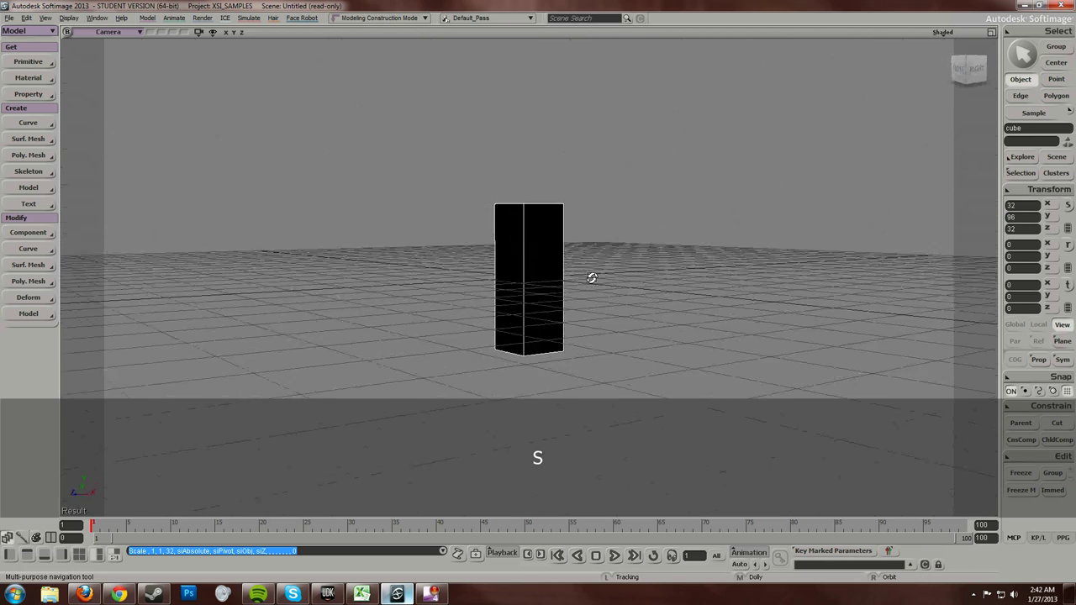
click(522, 238)
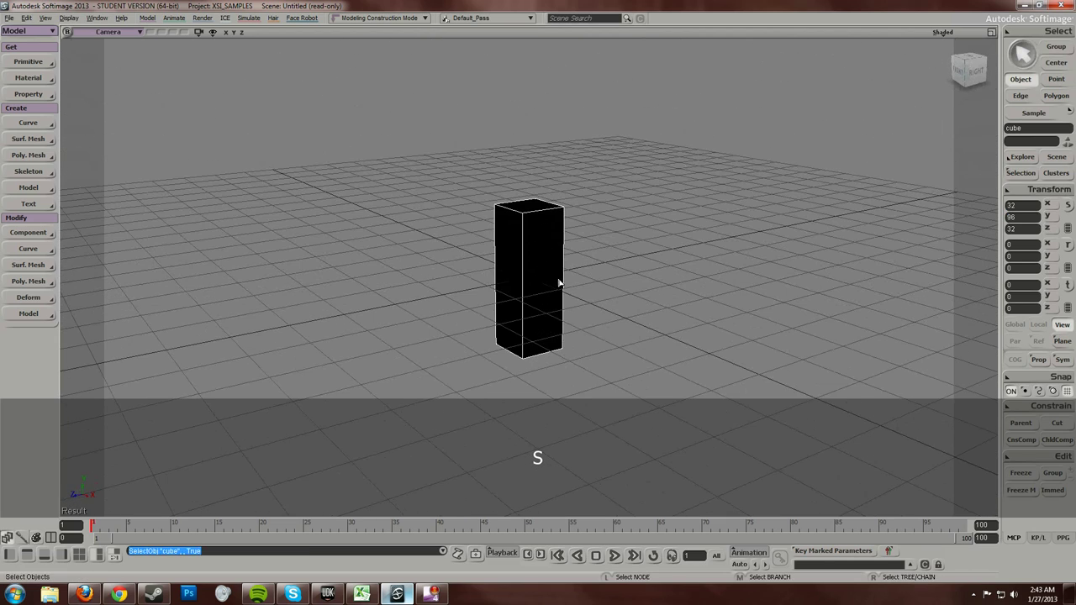
key(F12)
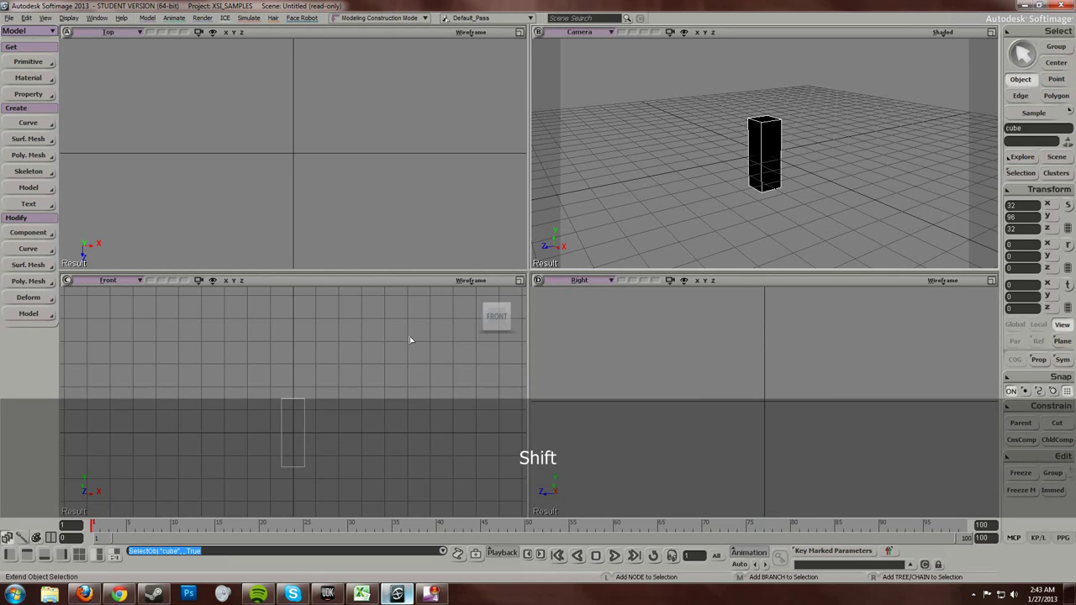
Frame the cube, maximize the Front view, check the 32 grid size, then switch to UDK
key(shift+a)
key(F12)
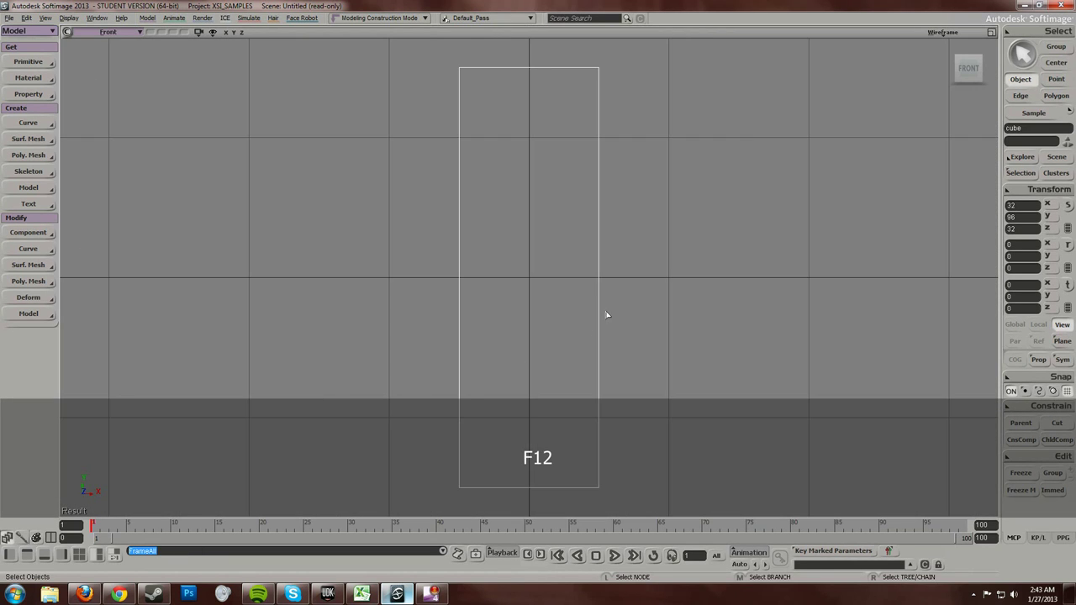
scroll(628, 300, down, 3)
key(ctrl+shift+s)
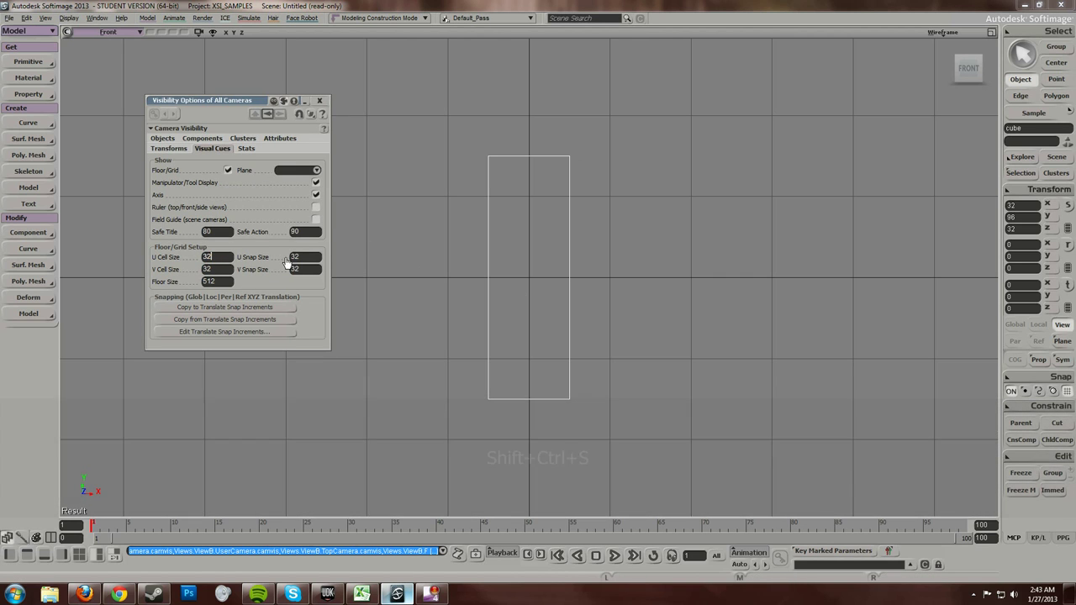
click(328, 595)
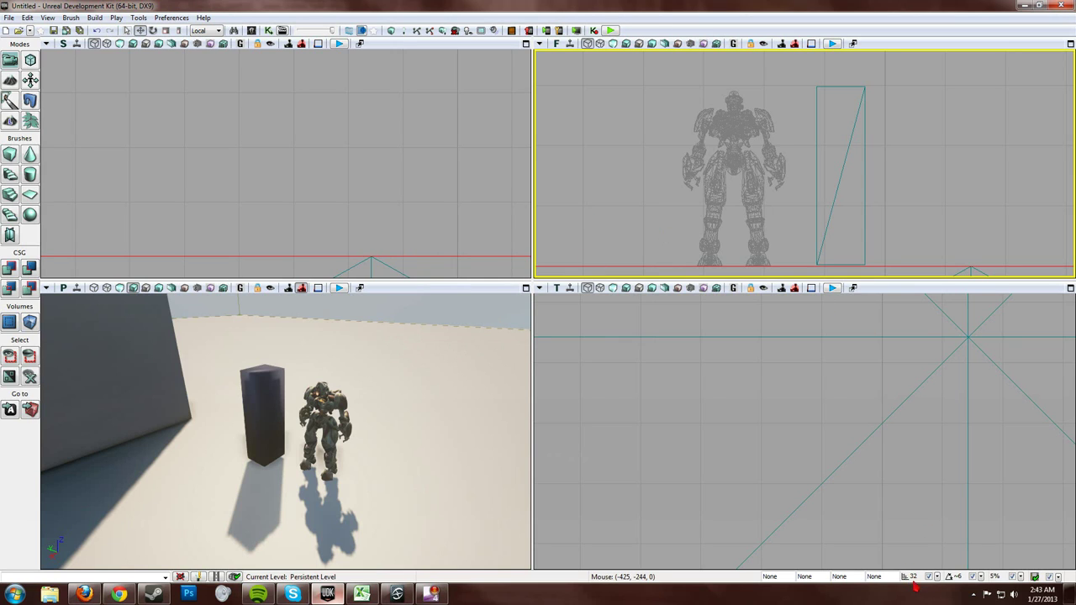
drag(647, 188, 686, 267)
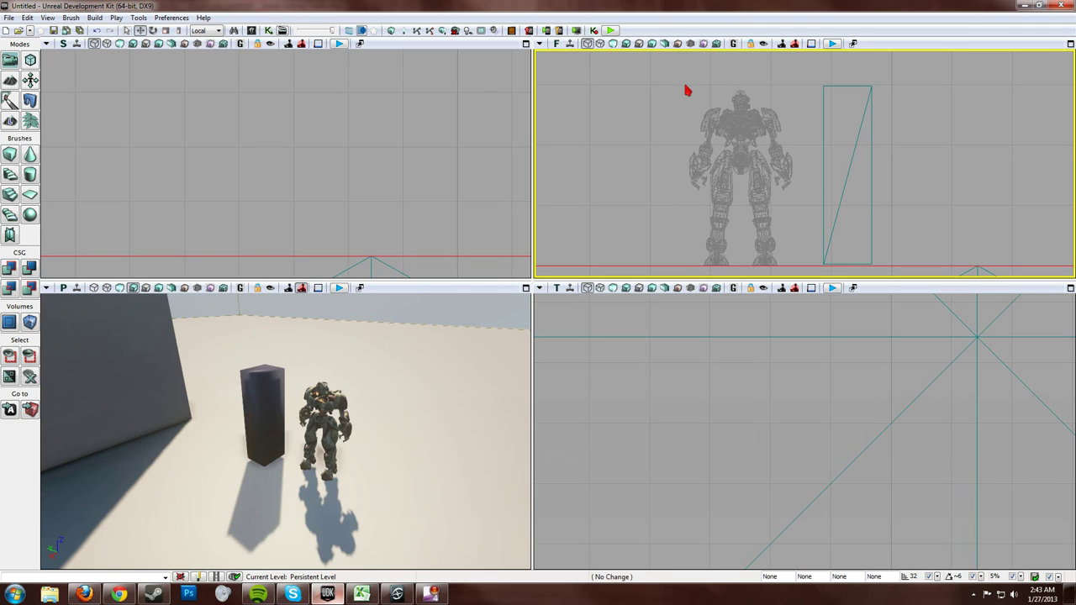
Raise the cube along Y to 48 so its base rests on the grid, undoing a stray move
click(406, 595)
drag(439, 115, 626, 364)
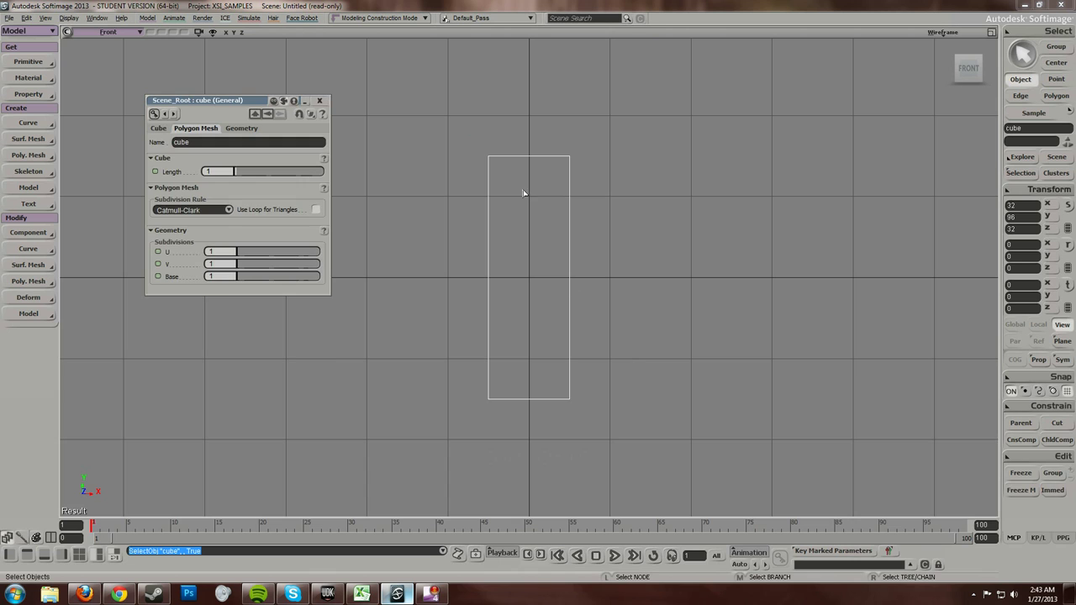
key(v)
drag(532, 213, 533, 93)
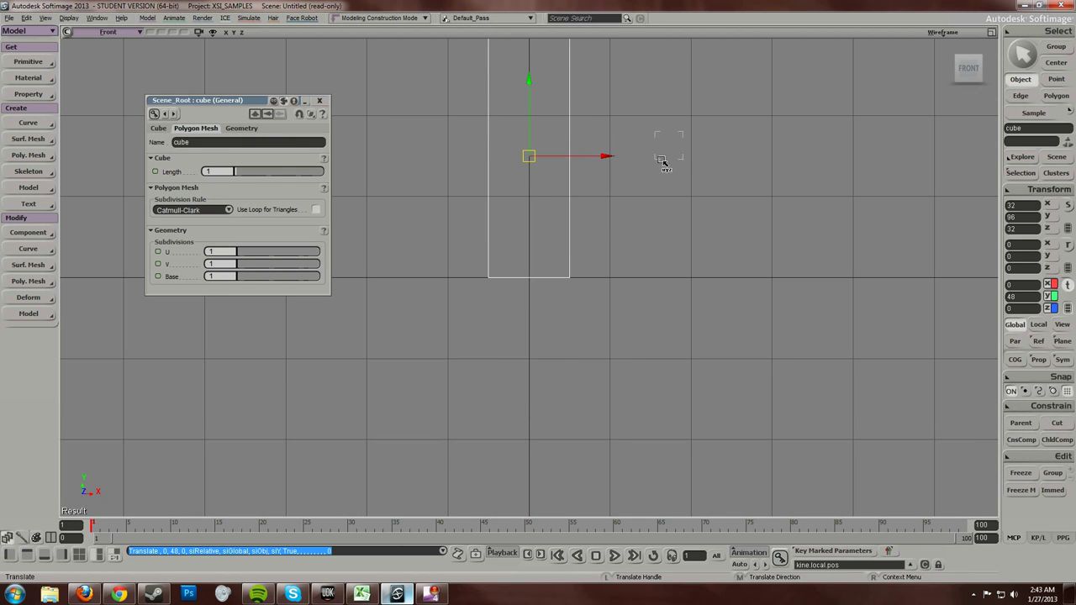
key(s)
drag(676, 168, 658, 231)
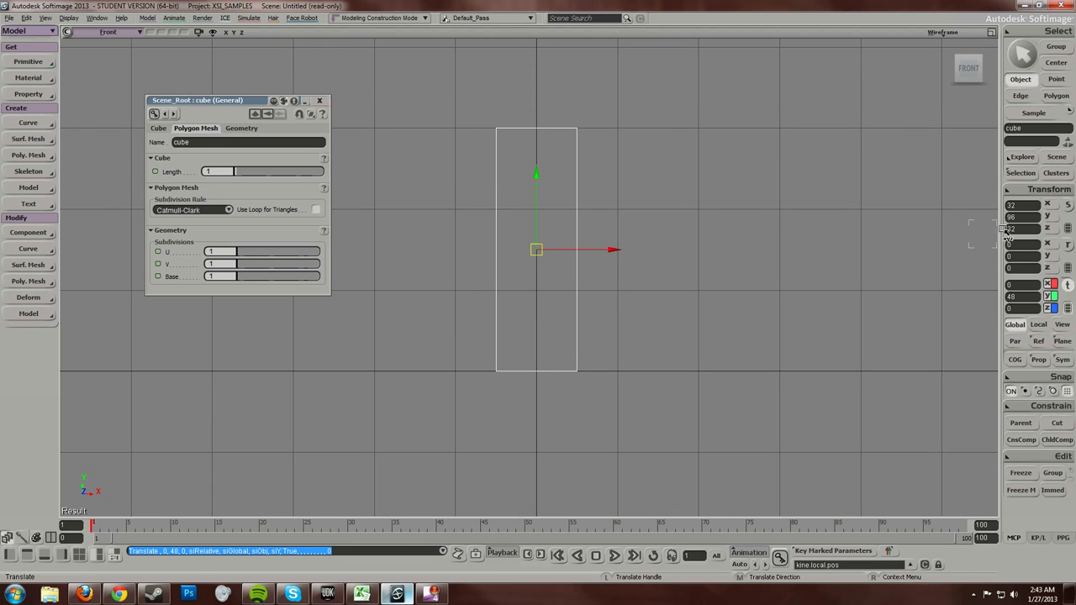
click(688, 212)
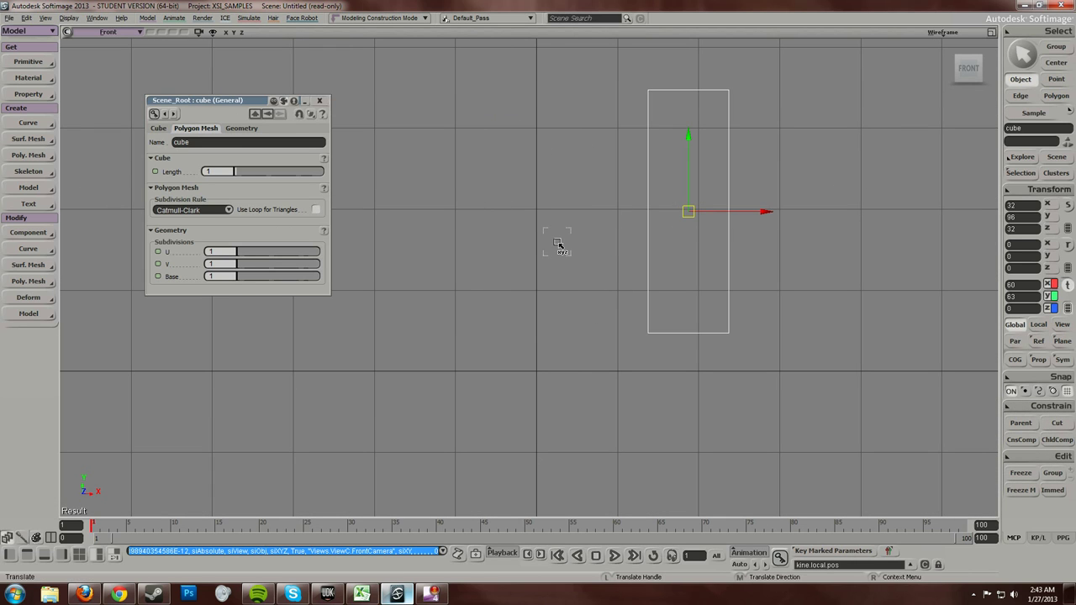
key(ctrl+z)
Reselect the cube and maximize the Camera view, framing the cube lower in it
click(318, 102)
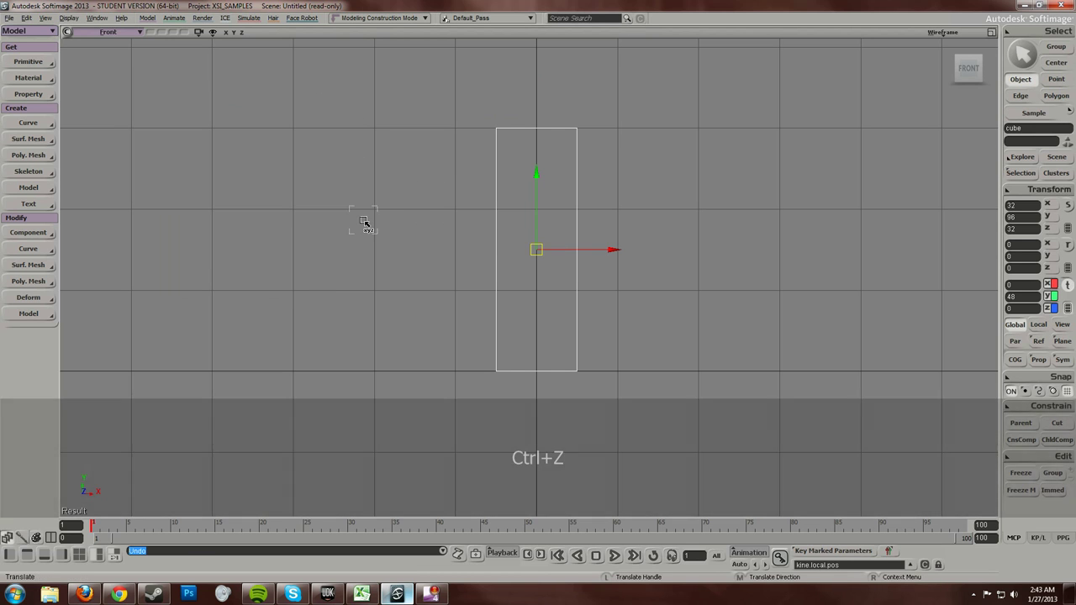
key(space)
drag(505, 216, 462, 237)
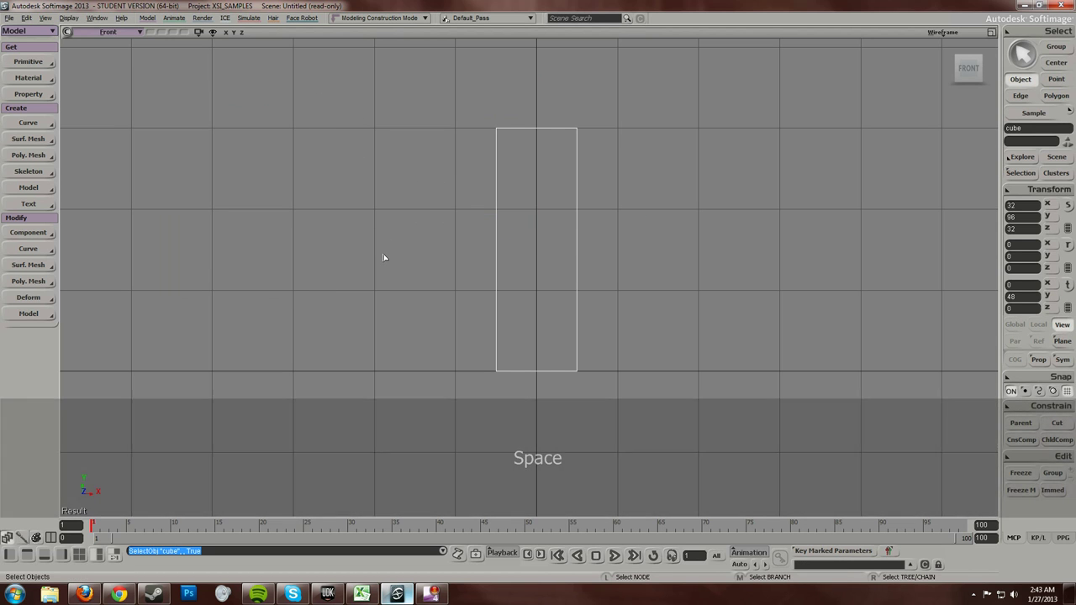
key(F12)
key(F12)
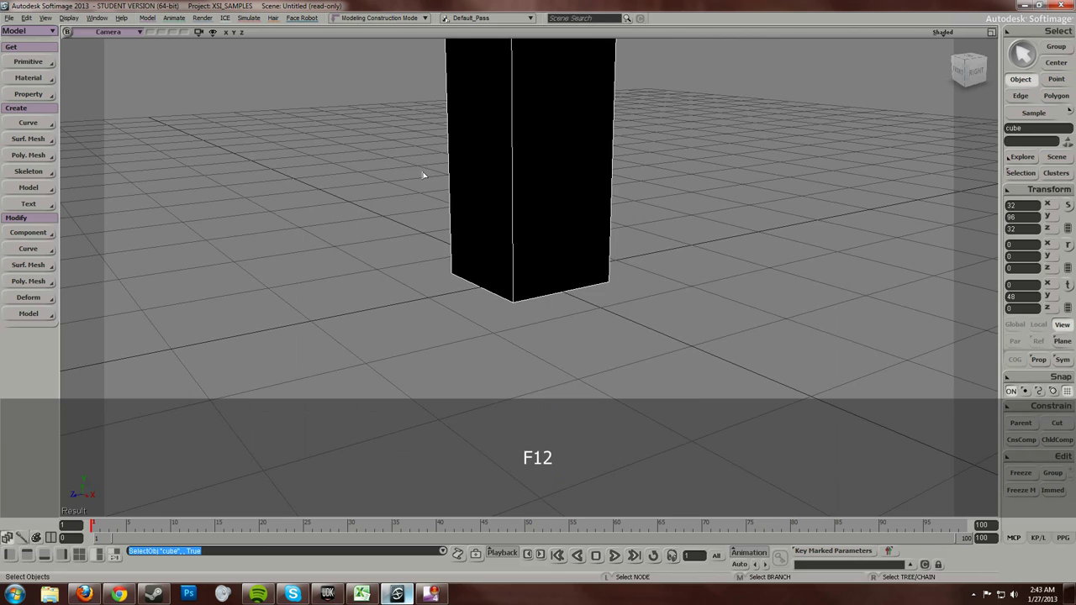
scroll(430, 211, down, 8)
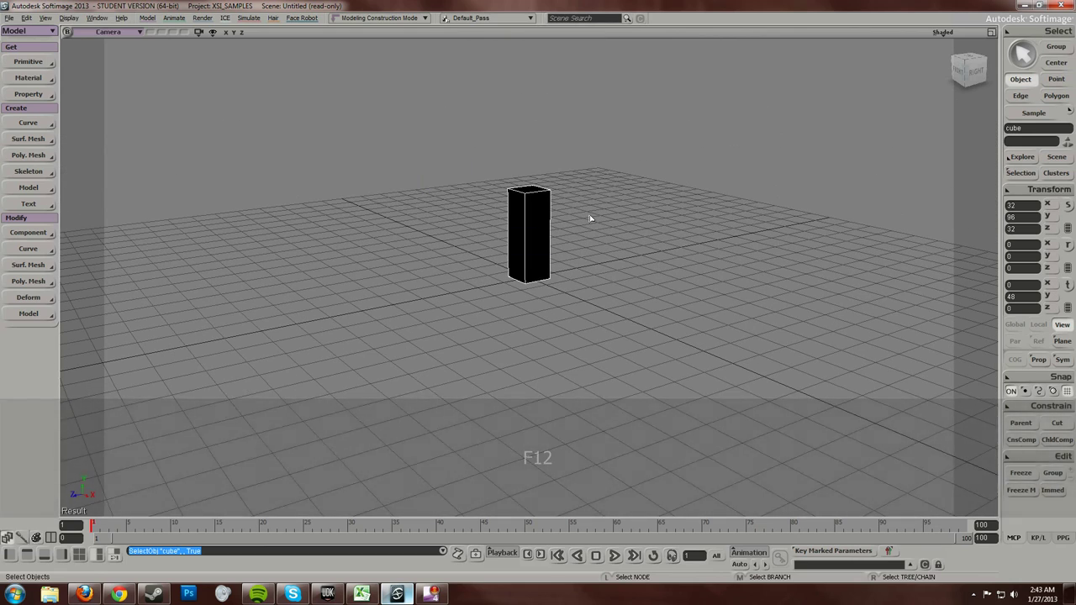
key(s)
drag(590, 218, 569, 264)
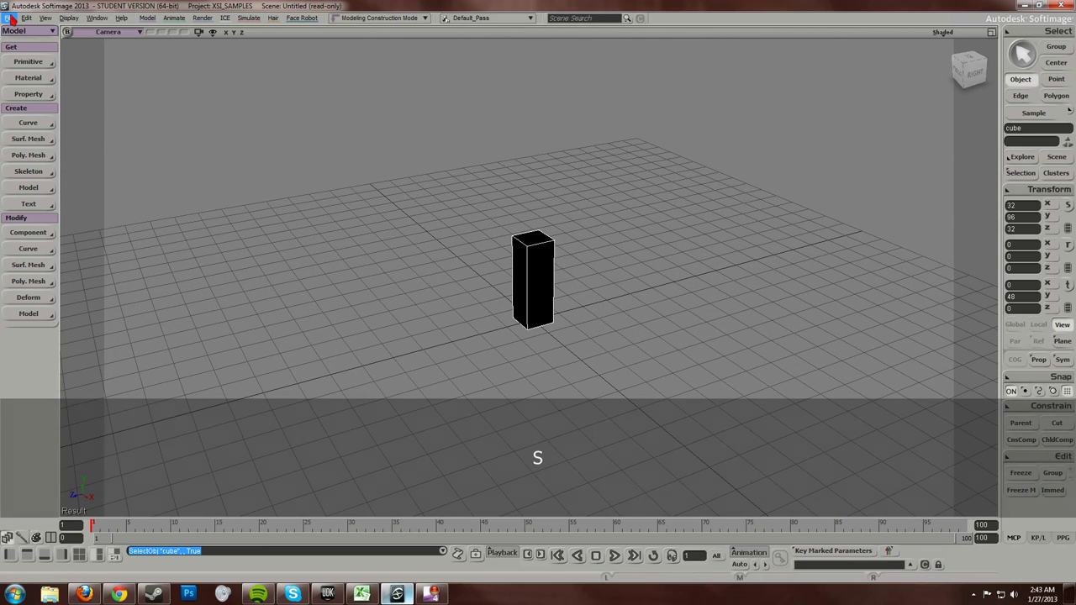
Start an FBX export from File > Export > Export FBX
click(9, 17)
mouse_move(46, 137)
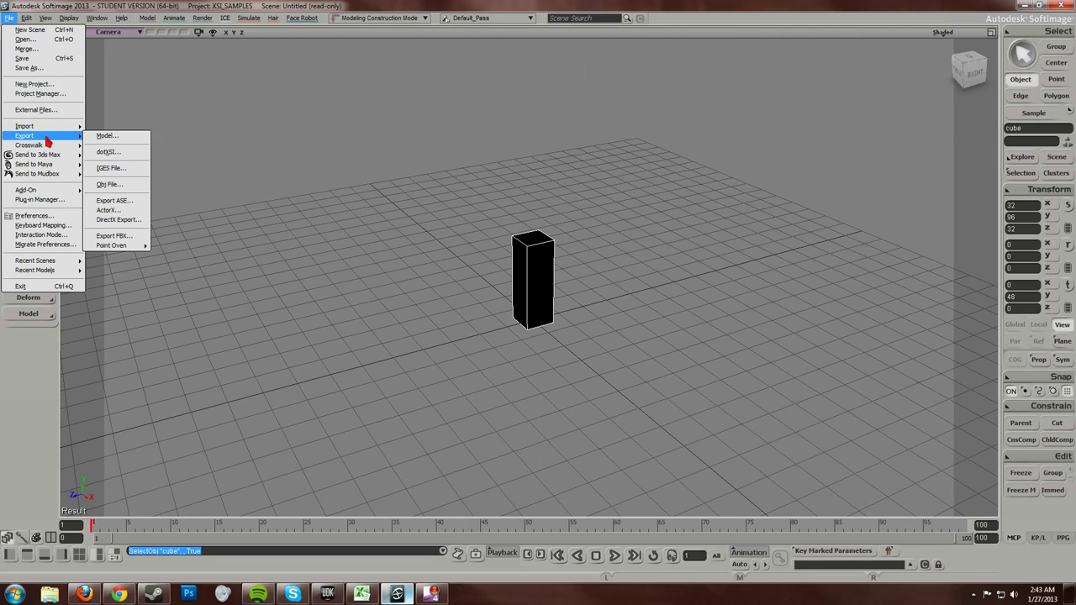
click(192, 175)
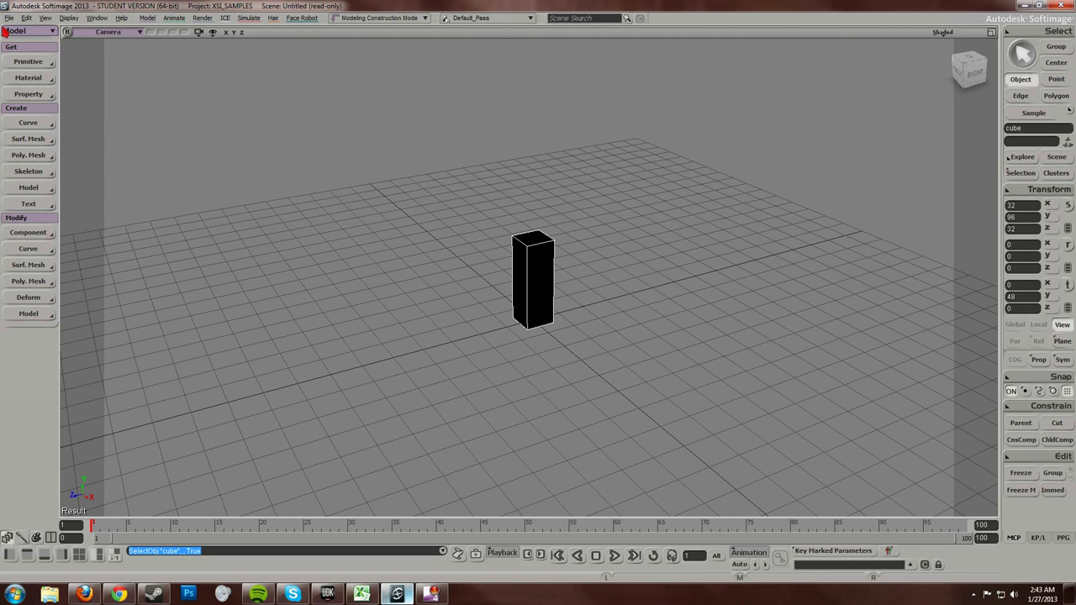
click(9, 19)
mouse_move(48, 137)
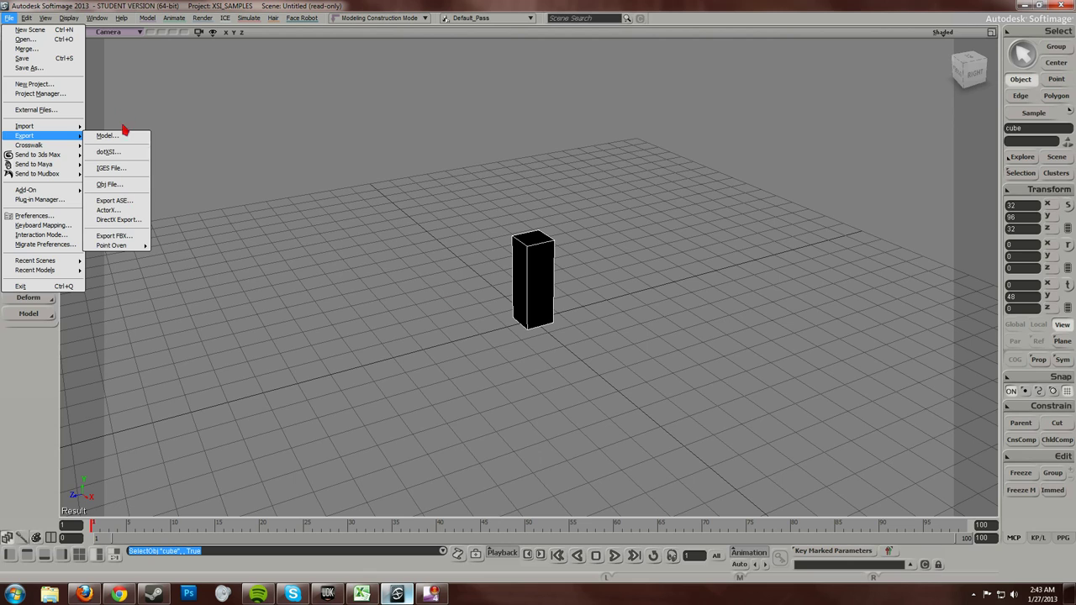
click(135, 240)
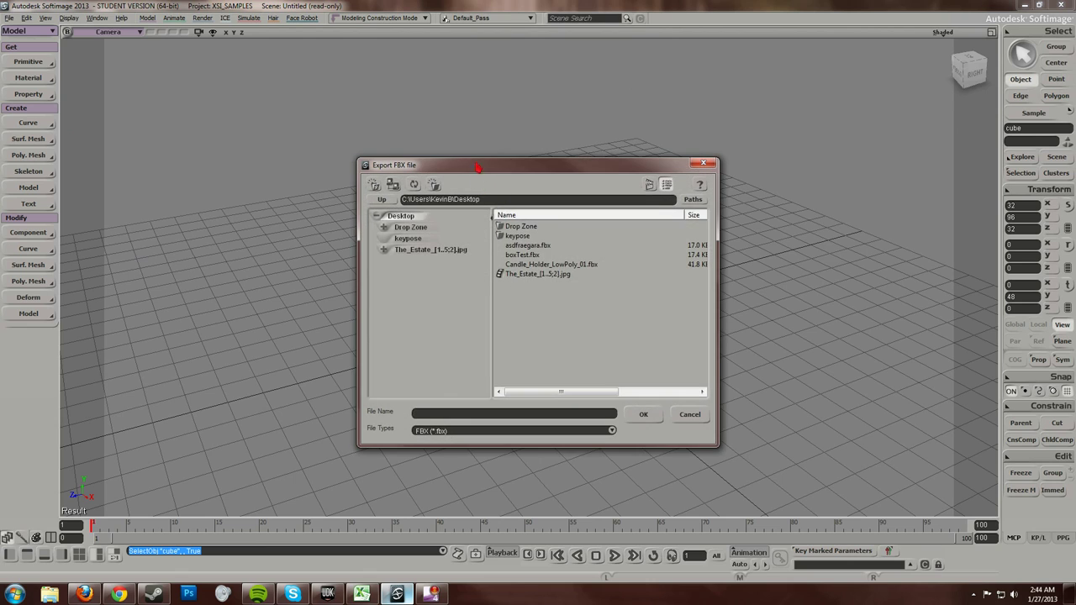
Choose boxTest.fbx on the Desktop as the export file and confirm
drag(477, 168, 427, 125)
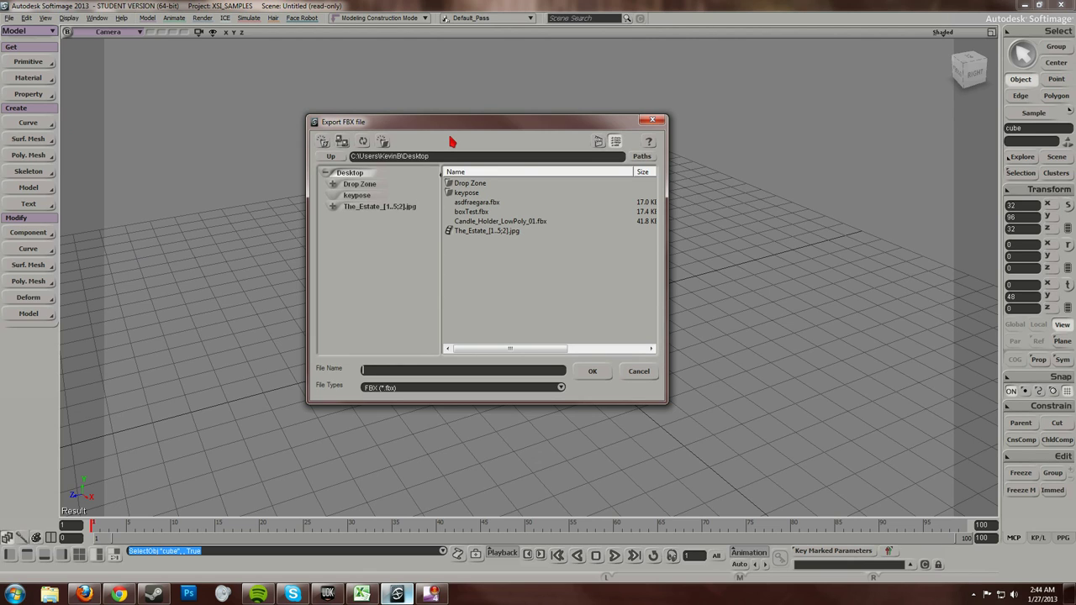
drag(437, 129, 445, 126)
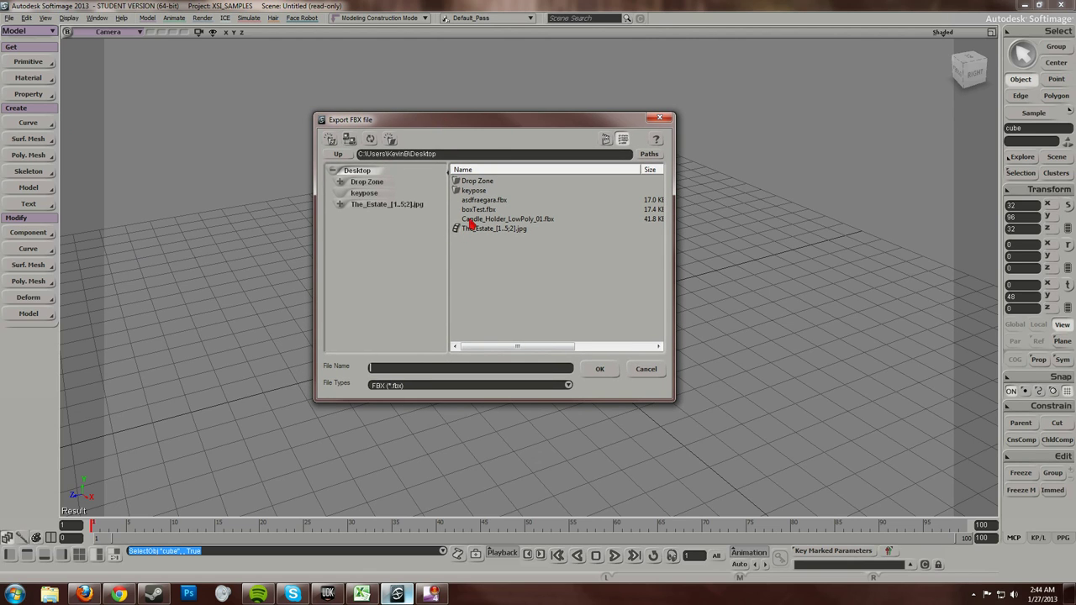
click(479, 210)
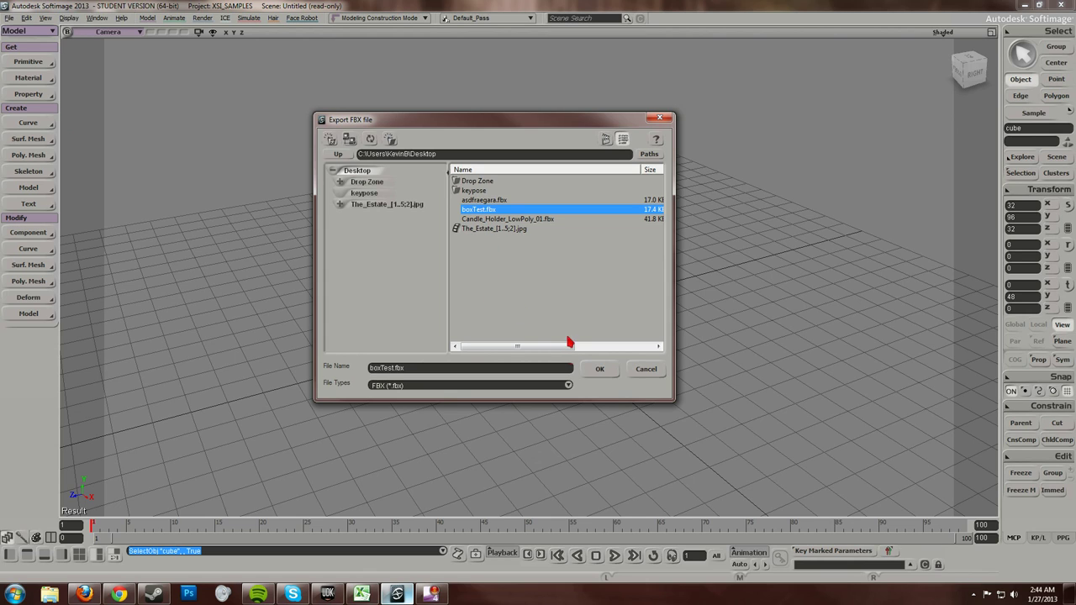
click(598, 371)
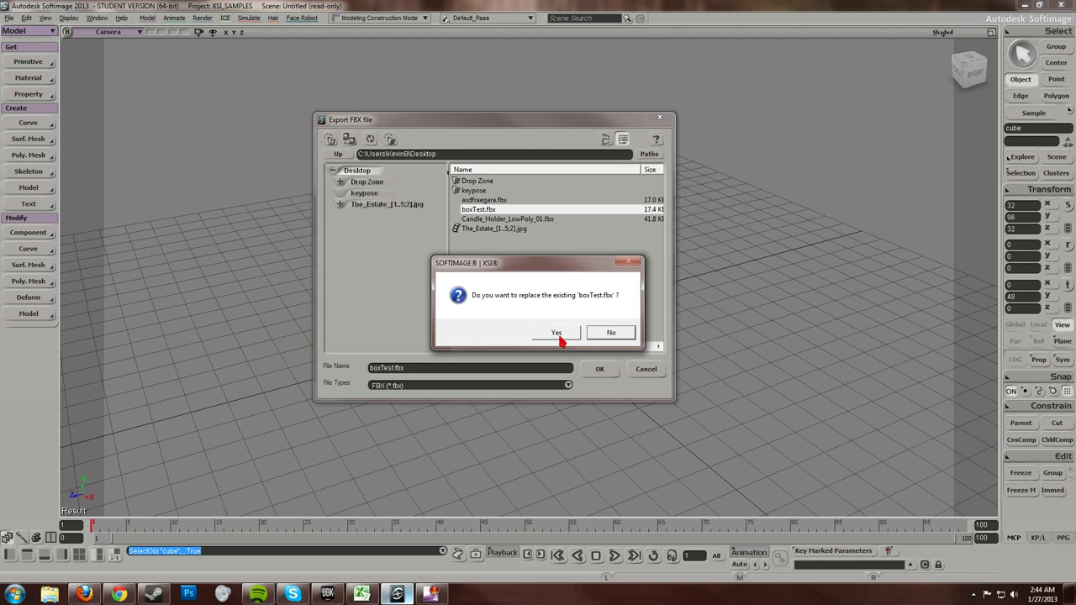
Replace the existing boxTest.fbx and set the FBX version to FBX plugin 2012 (FBXSDK 7.2)
click(575, 334)
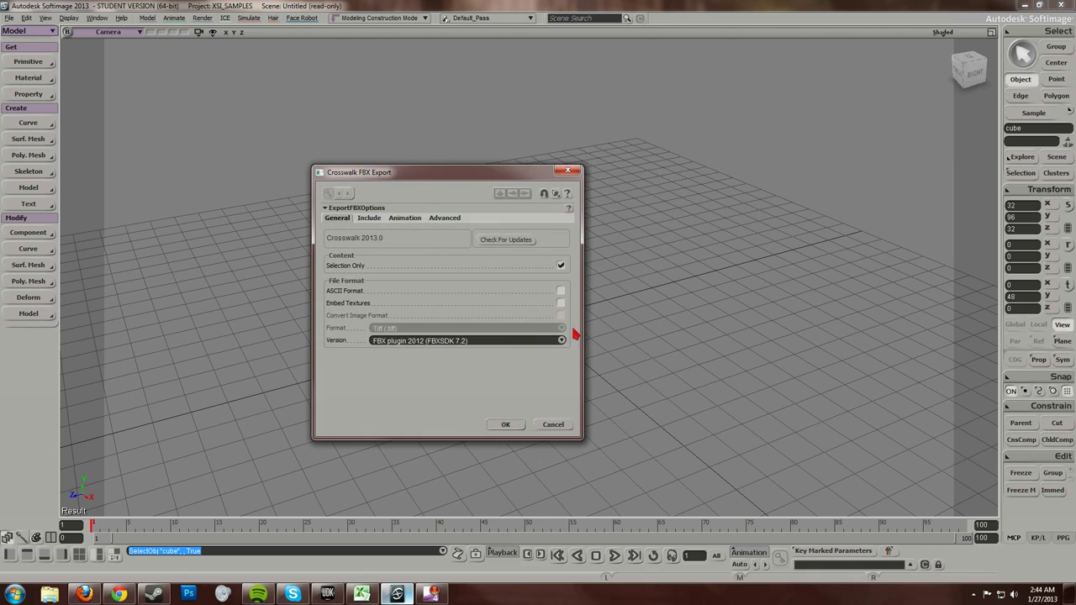
drag(413, 179, 424, 170)
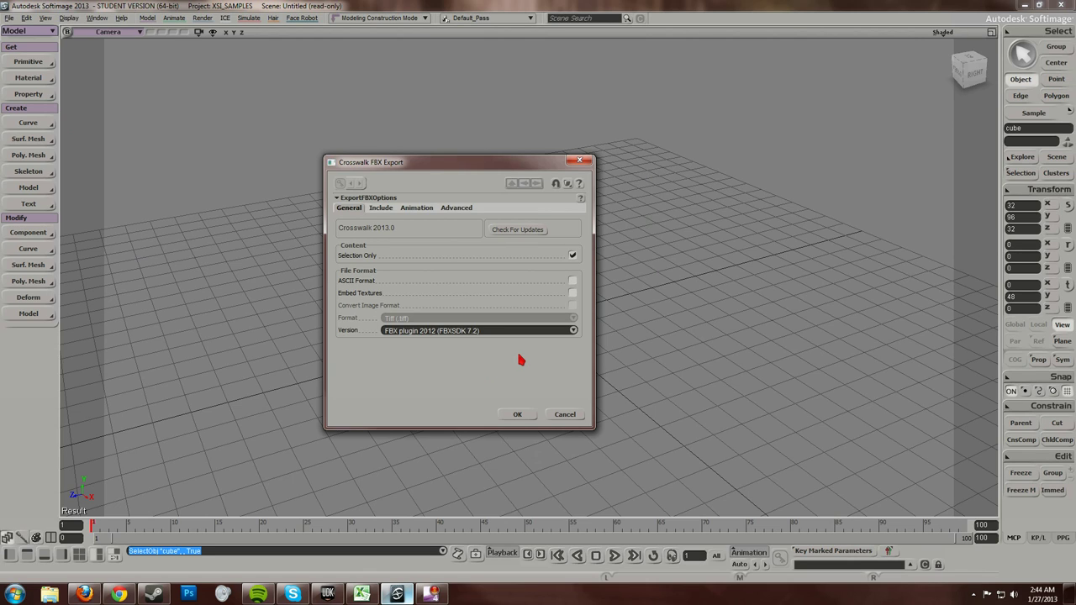
click(564, 333)
click(563, 334)
click(527, 336)
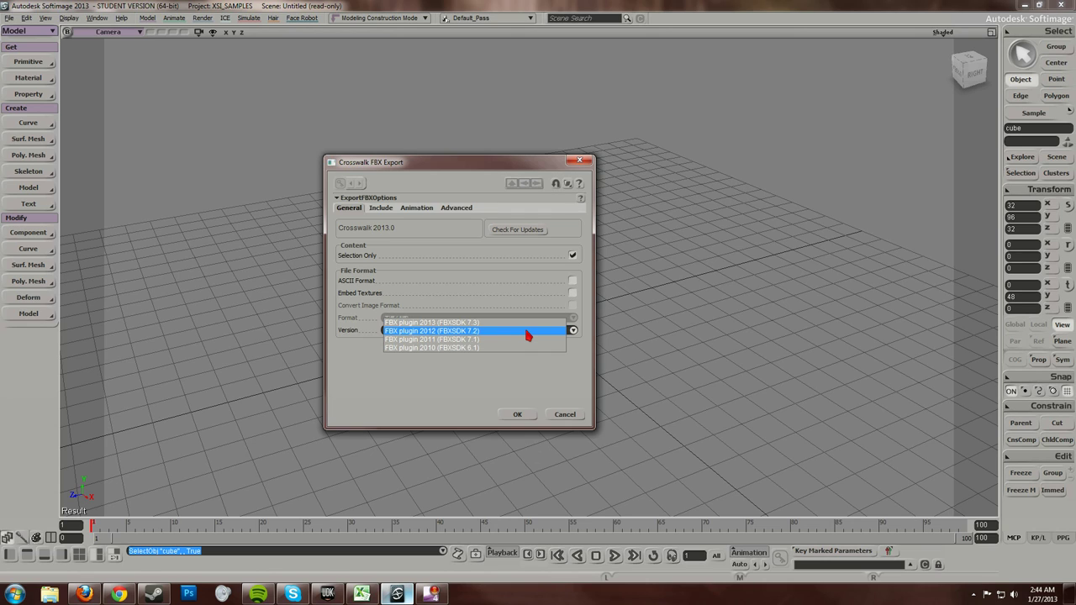
click(459, 333)
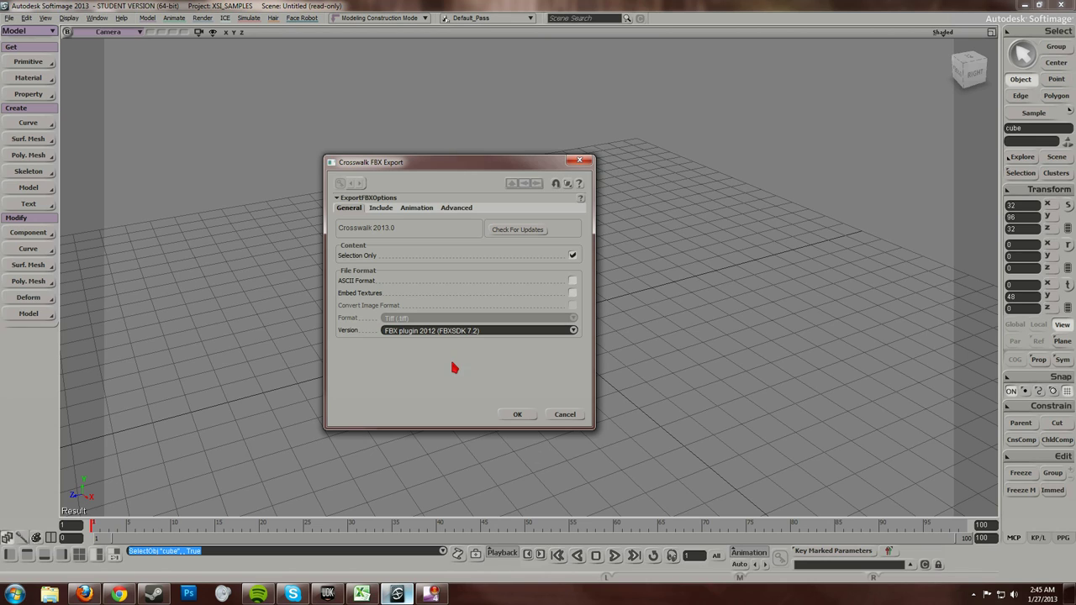
Bring up the Include options of the Crosswalk FBX Export dialog
drag(398, 166, 400, 143)
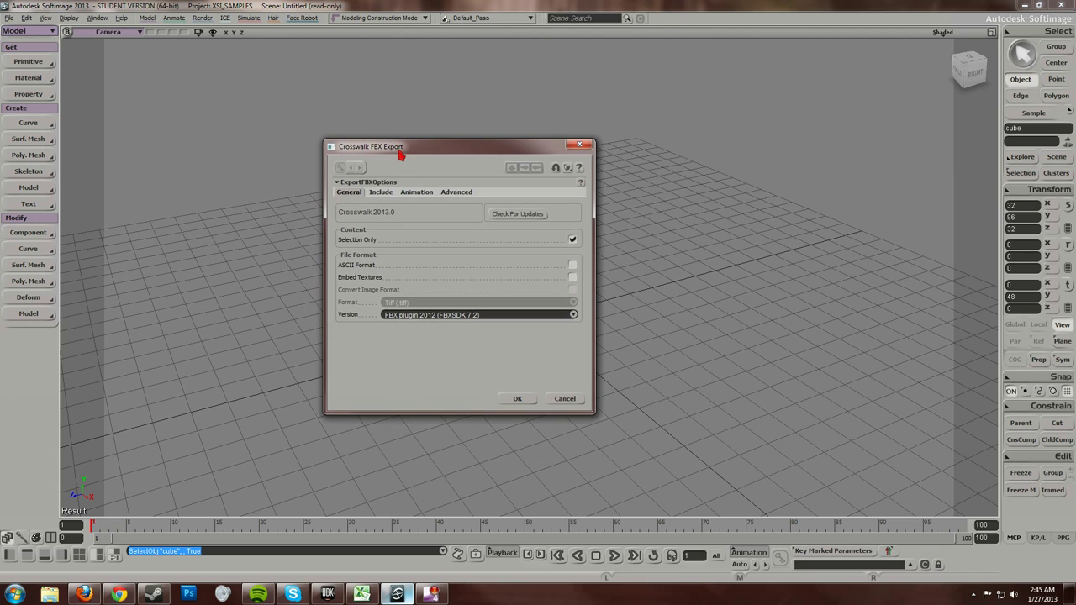
click(382, 195)
click(358, 196)
click(382, 193)
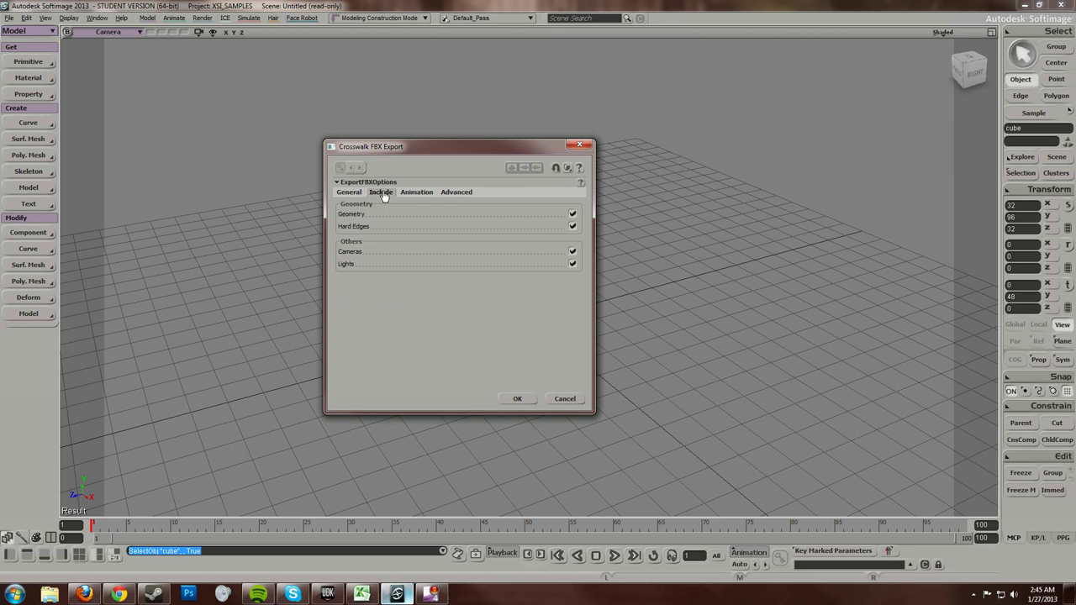
Uncheck Cameras and Lights on the Include tab to leave them out of the export
click(572, 252)
click(572, 264)
drag(525, 149, 412, 152)
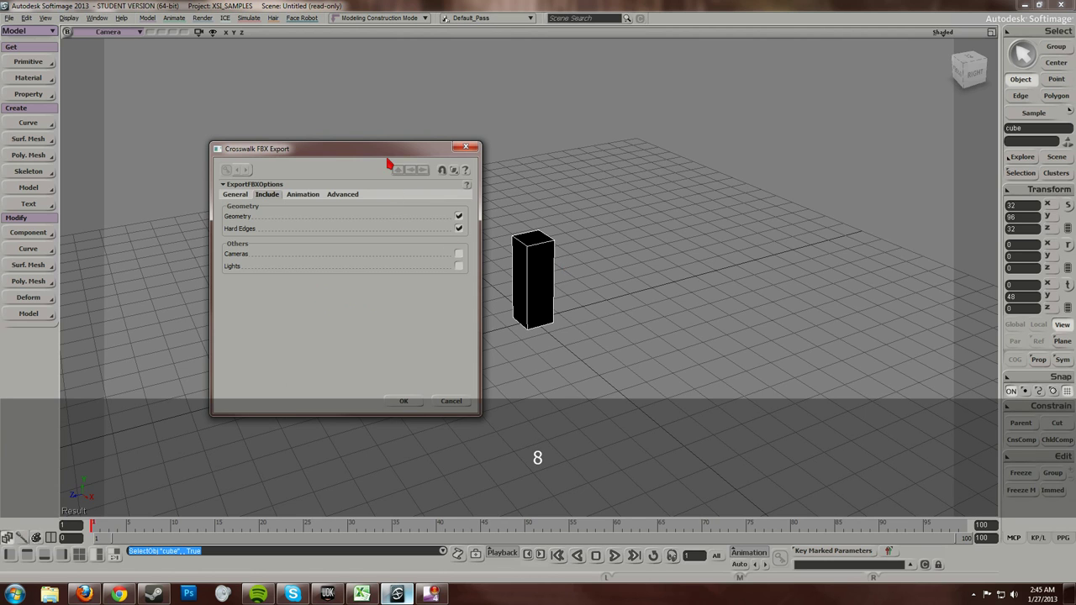
drag(388, 159, 439, 147)
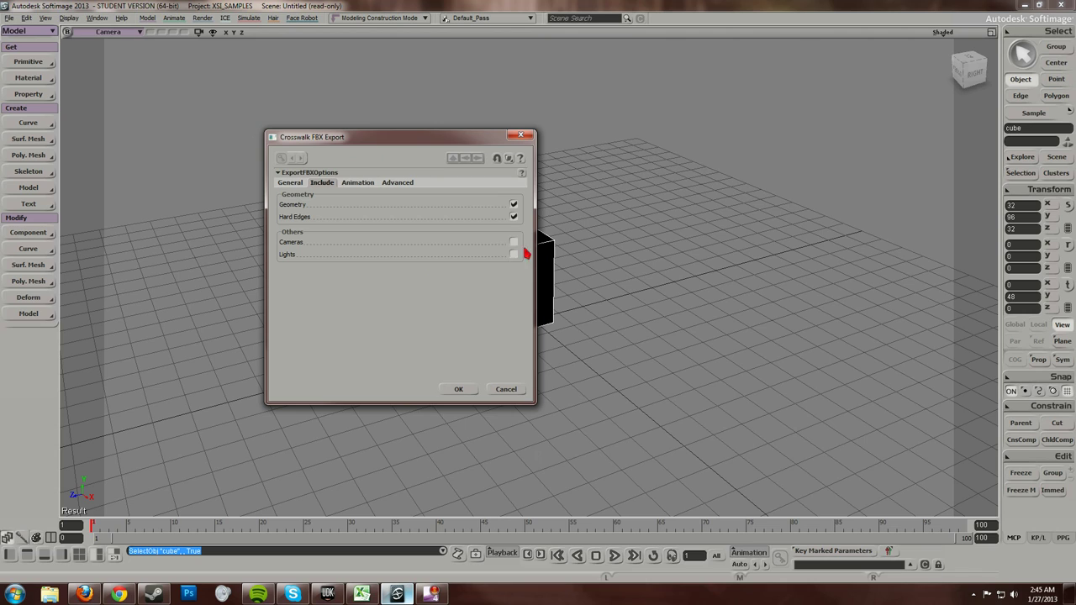
click(290, 183)
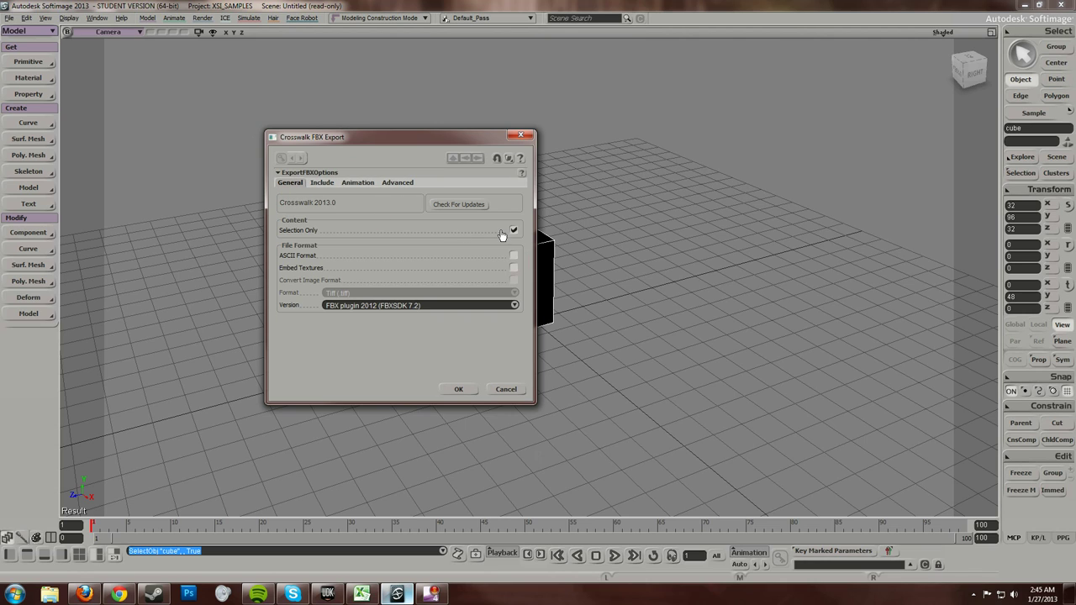
click(323, 184)
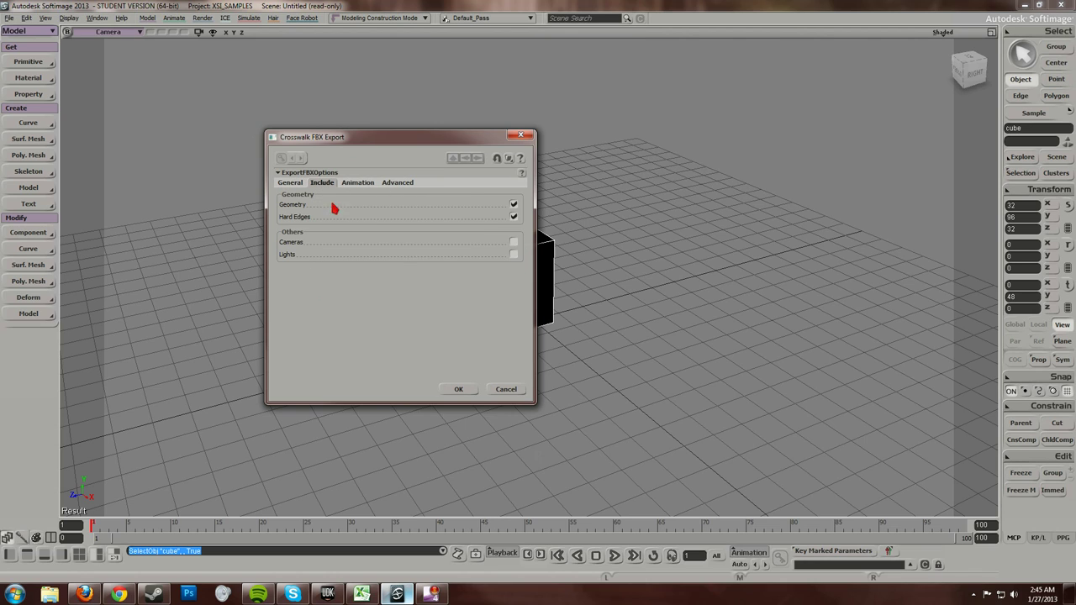
click(514, 243)
click(514, 254)
click(515, 254)
drag(386, 151, 395, 163)
Turn off FCurve, Shape and Envelope export on the Animation tab
click(365, 195)
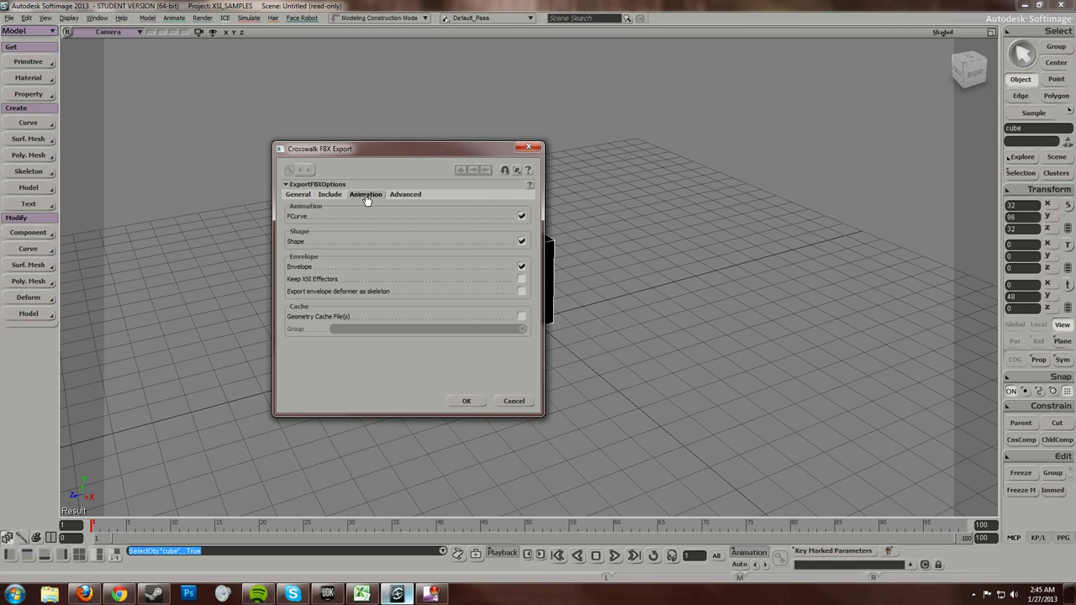
click(520, 217)
click(521, 242)
click(521, 267)
click(521, 216)
click(521, 242)
click(521, 266)
click(522, 241)
mouse_move(408, 148)
mouse_down()
mouse_move(409, 163)
mouse_move(393, 153)
mouse_up()
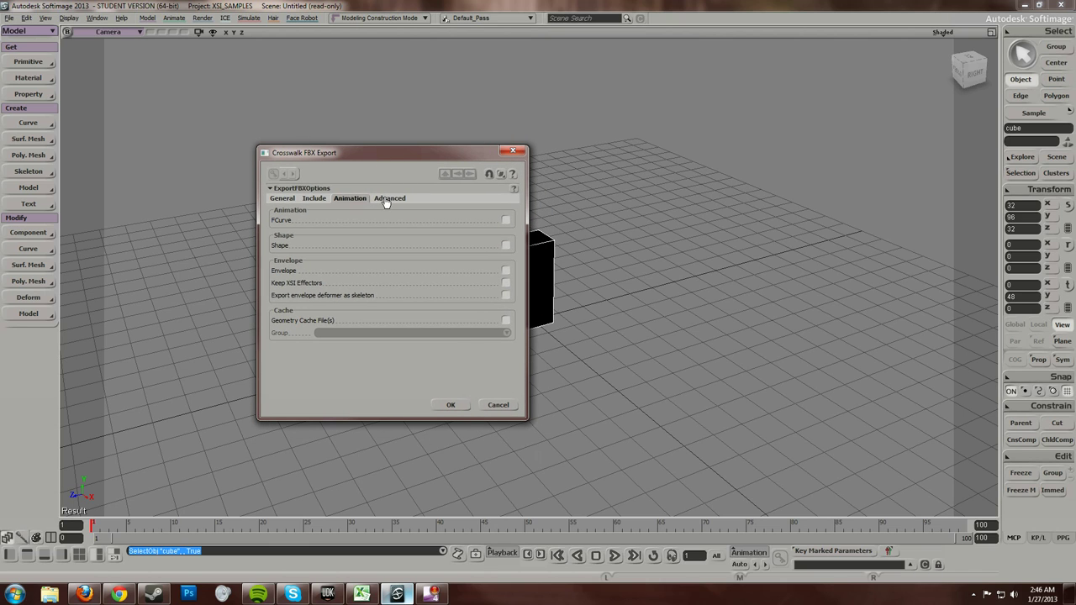
Check the Advanced tab shows Automatic units and scale factor 1, then run the export
click(387, 200)
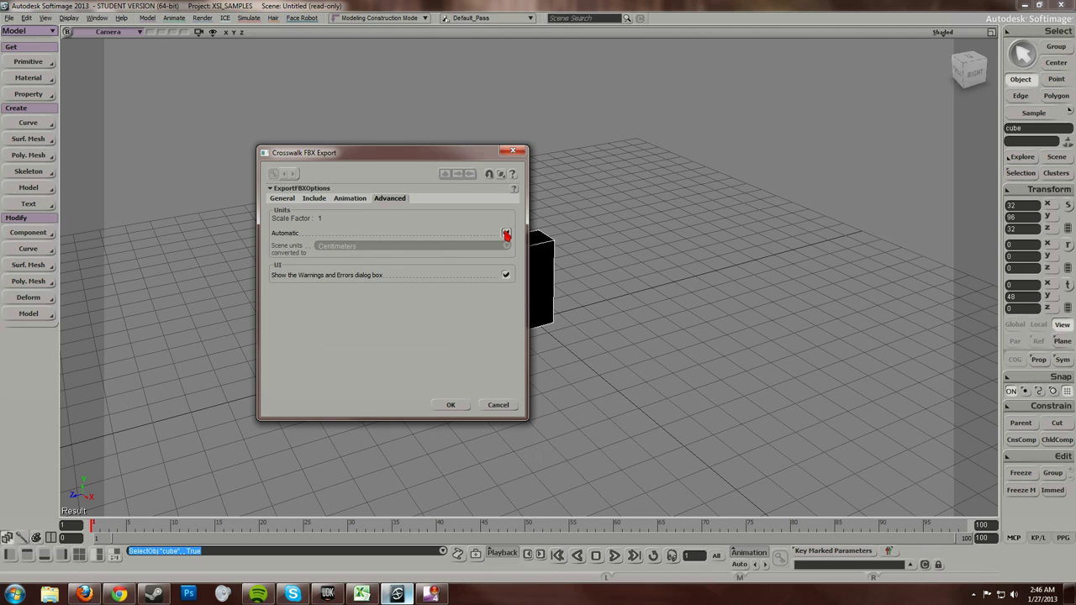
drag(459, 157, 461, 140)
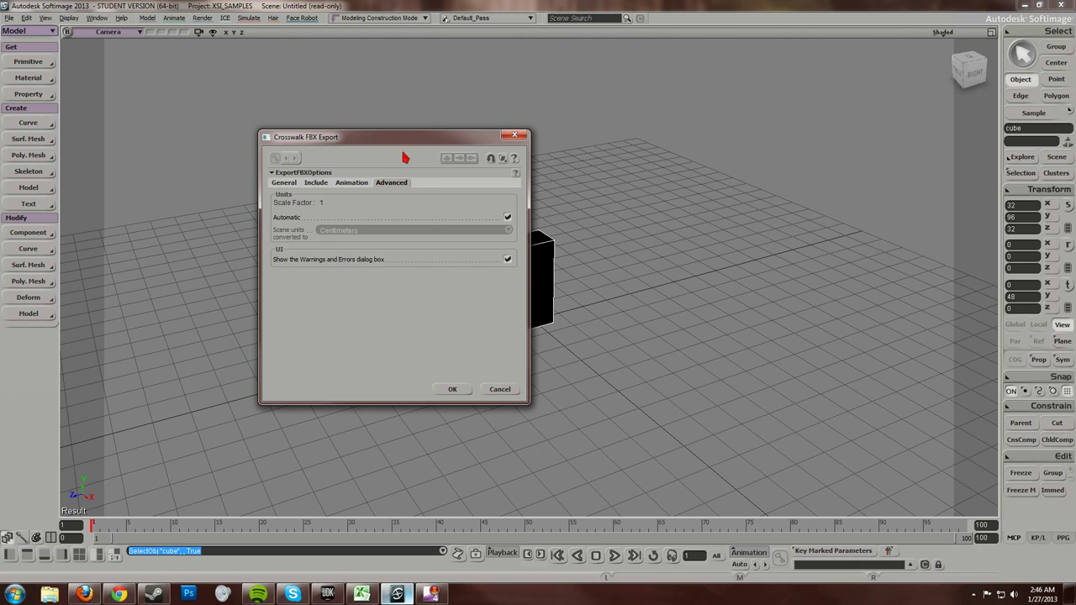
drag(413, 145, 407, 141)
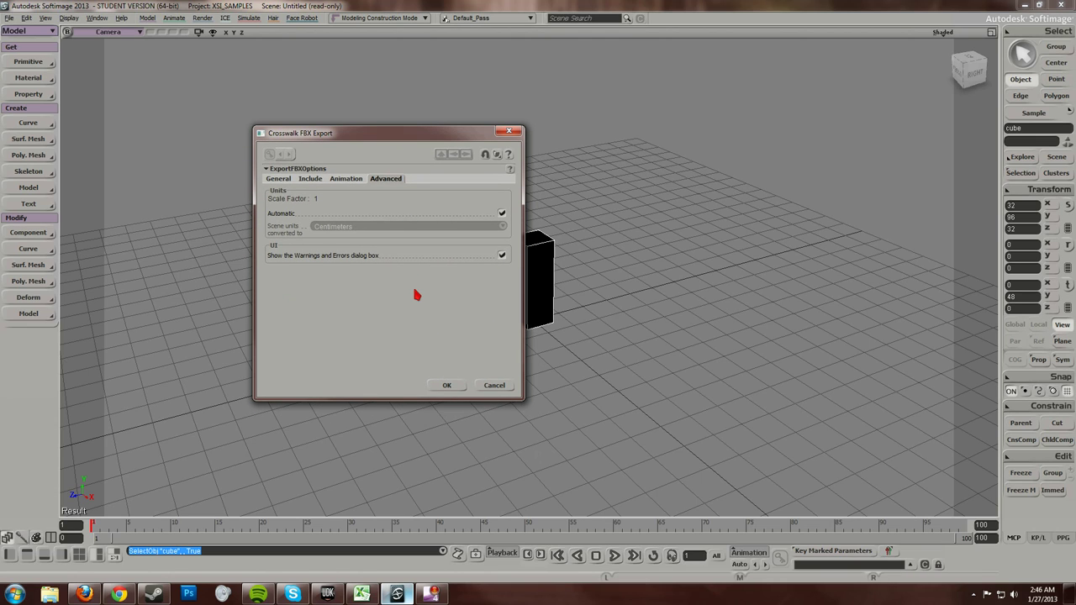
click(447, 386)
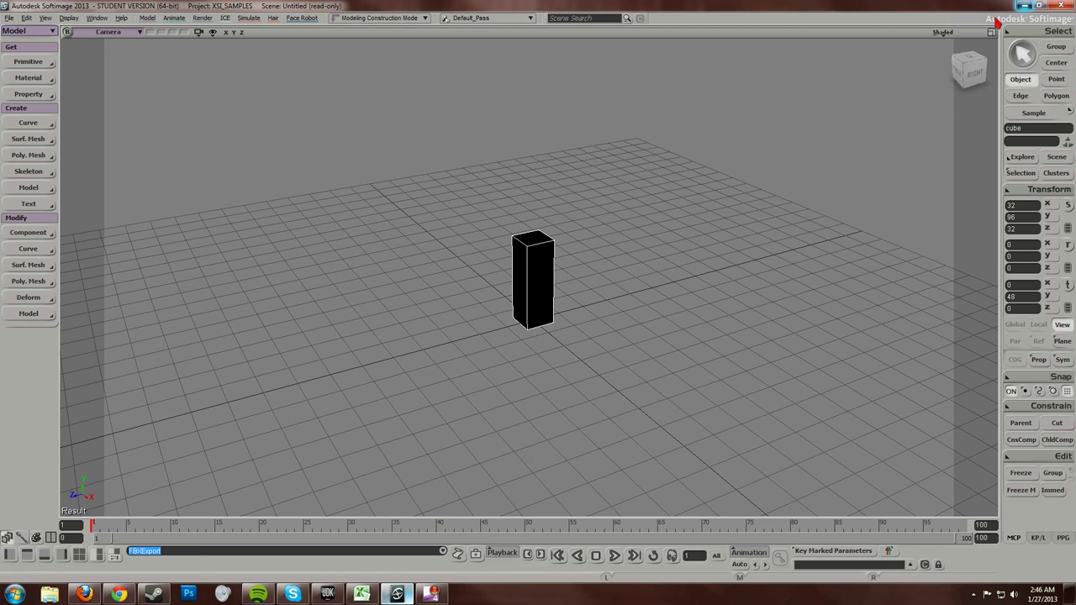
Switch to UDK and delete the old dark box from the level
click(1022, 6)
click(345, 403)
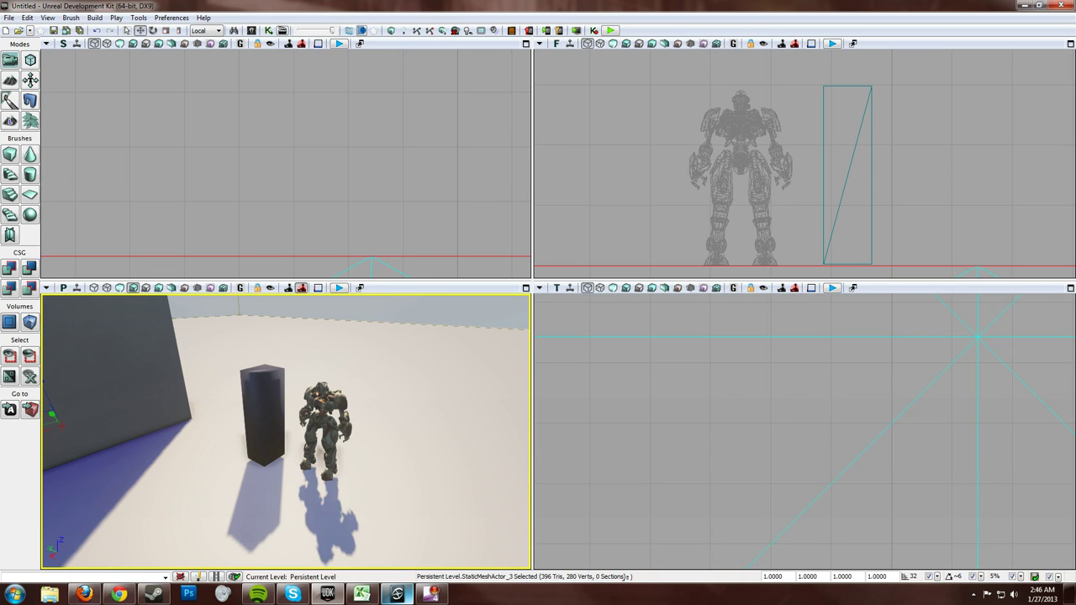
click(263, 416)
key(Delete)
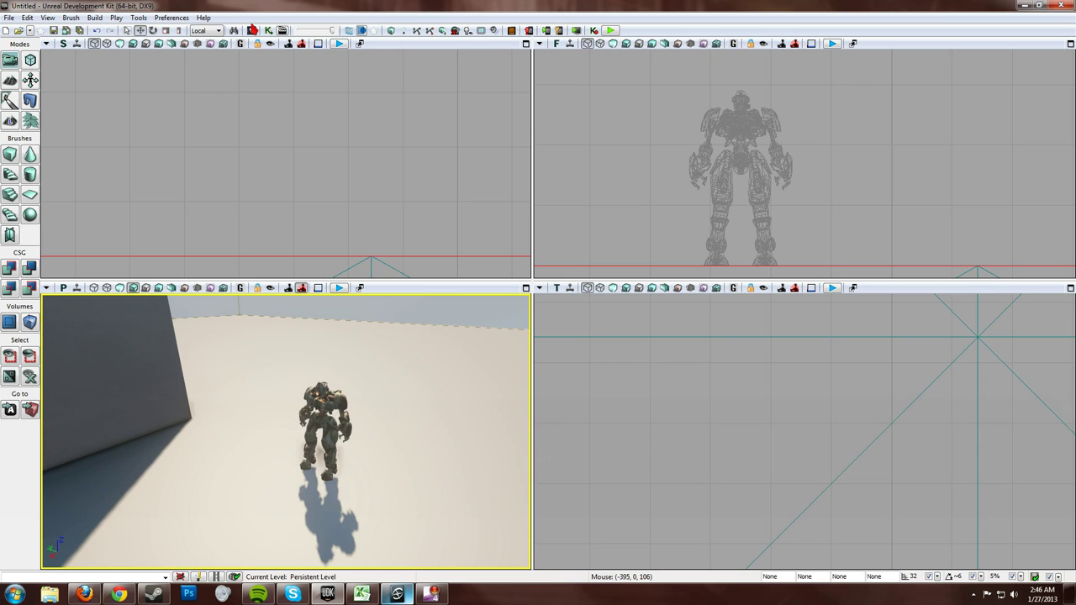
Force-delete the old boxTest mesh in MyPackage from the Content Browser, confirming Yes to All
click(252, 32)
click(496, 402)
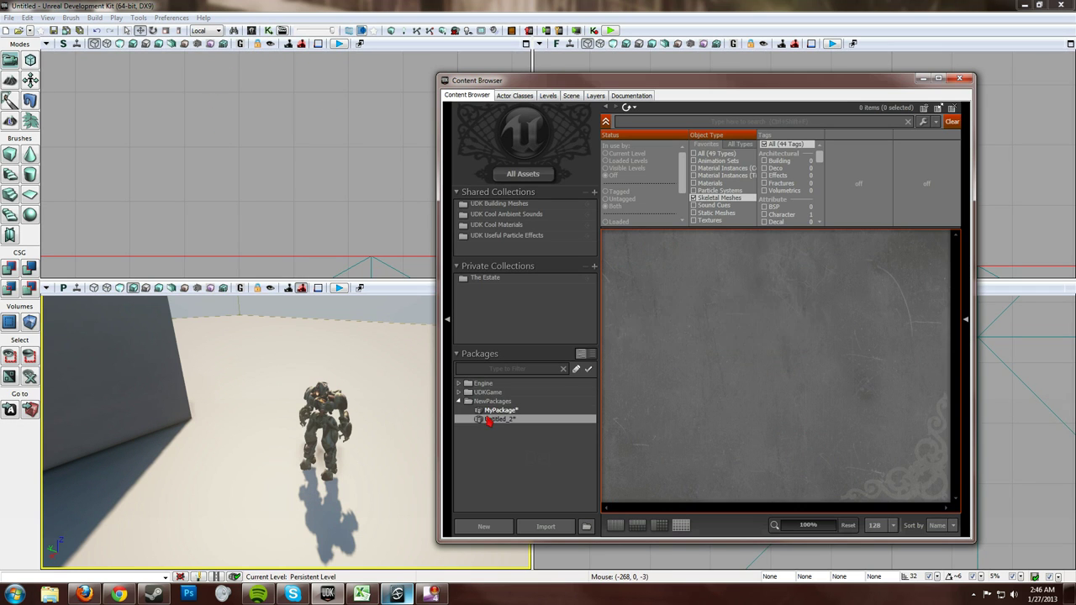
click(521, 409)
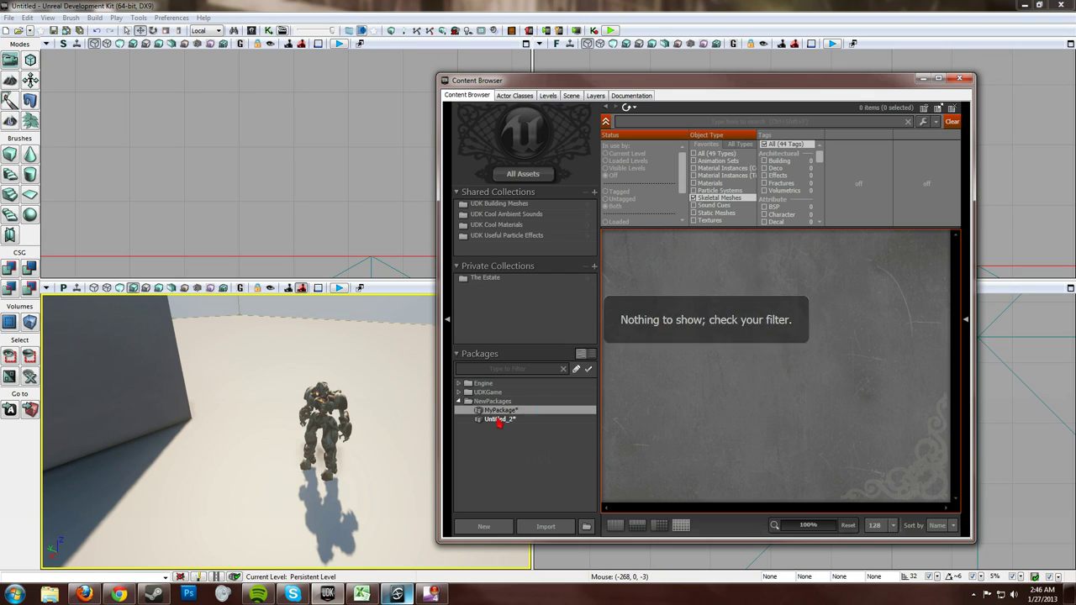
click(694, 198)
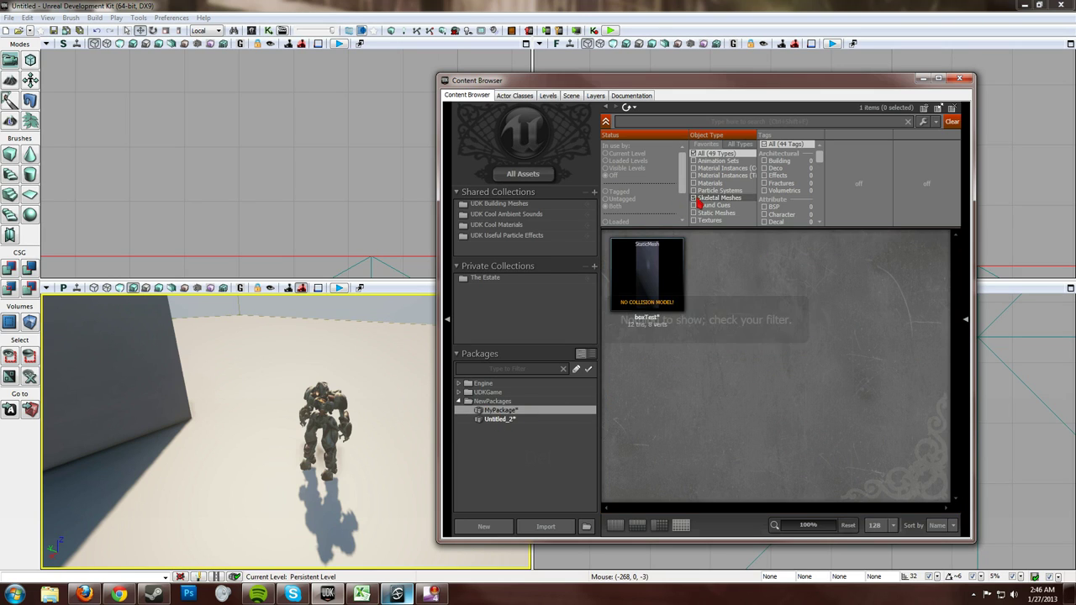
right_click(664, 293)
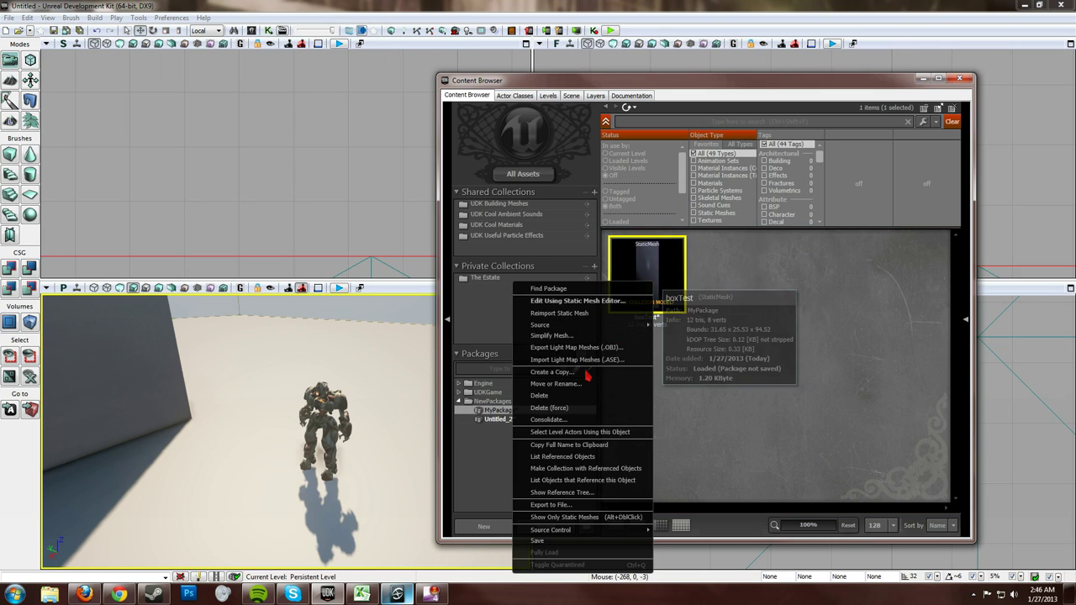
click(558, 407)
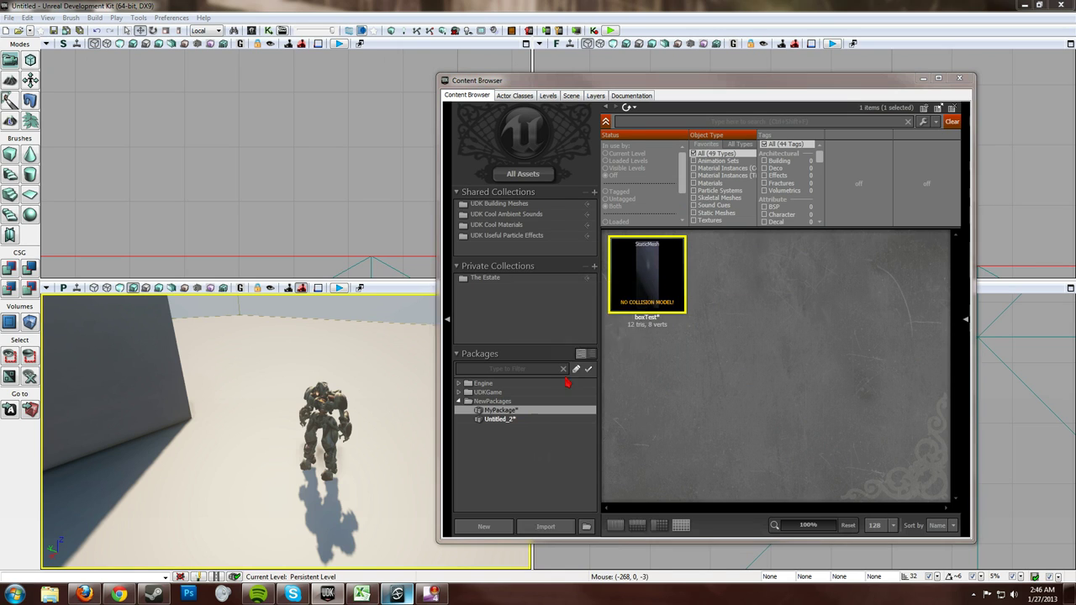
click(538, 360)
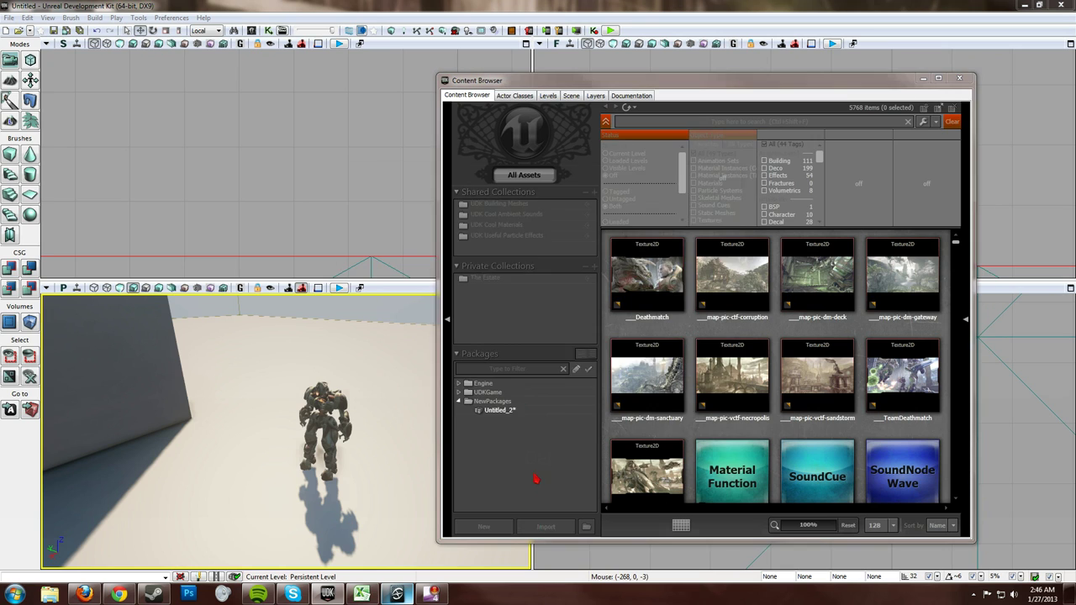
Import boxTest.fbx from the Desktop as a Static Mesh into MyPackage
click(545, 526)
click(467, 332)
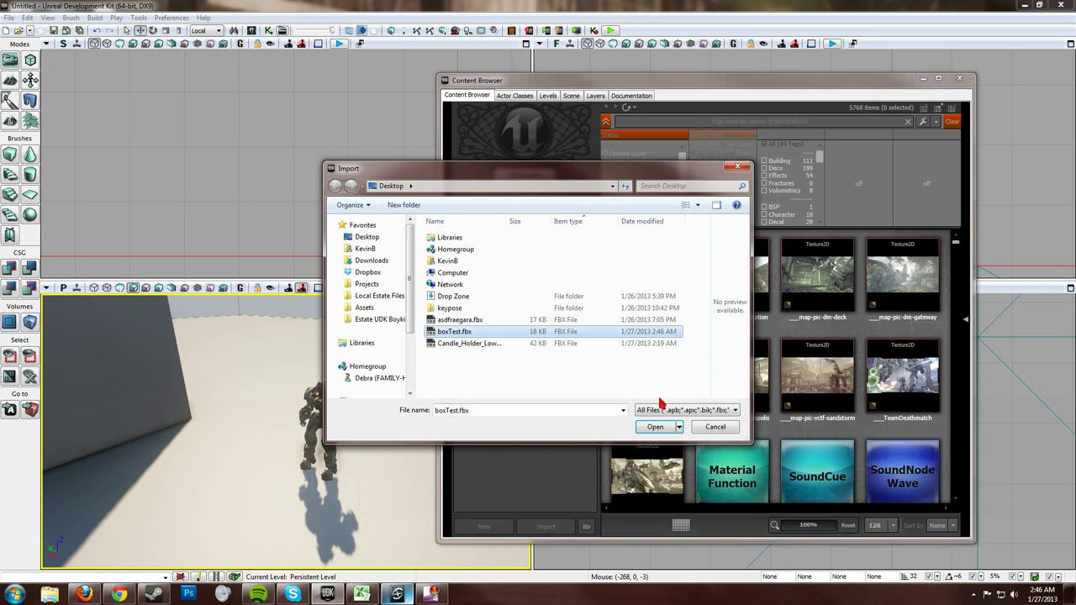
click(655, 426)
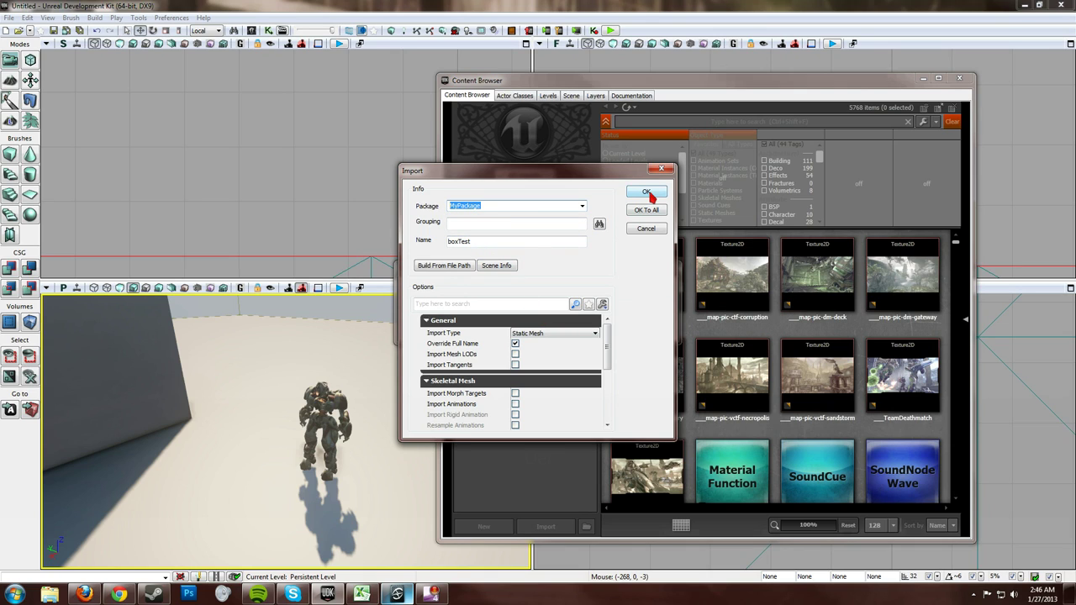
click(550, 334)
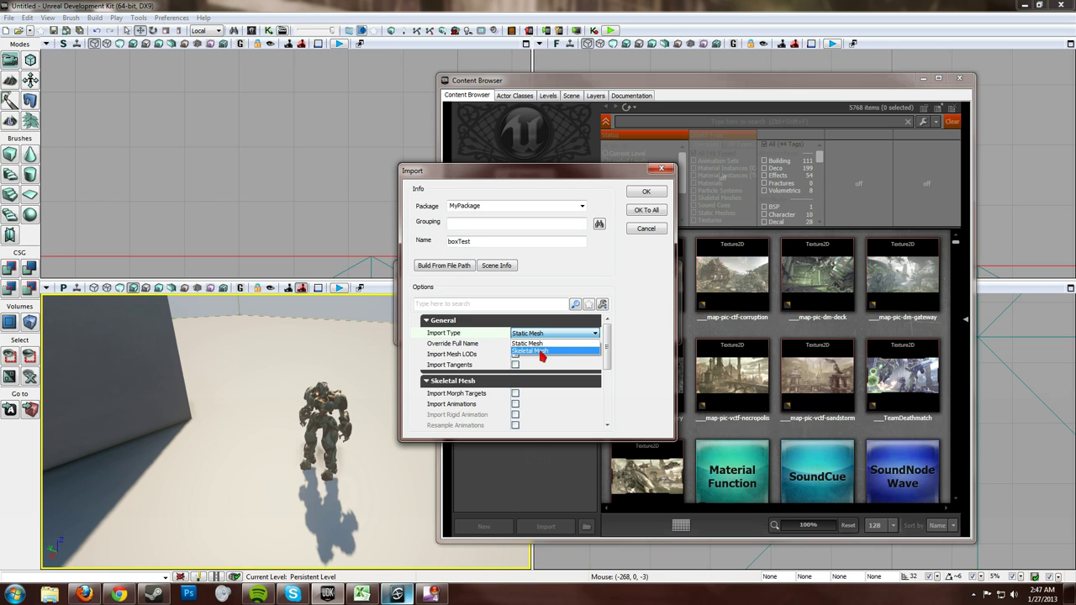
click(539, 345)
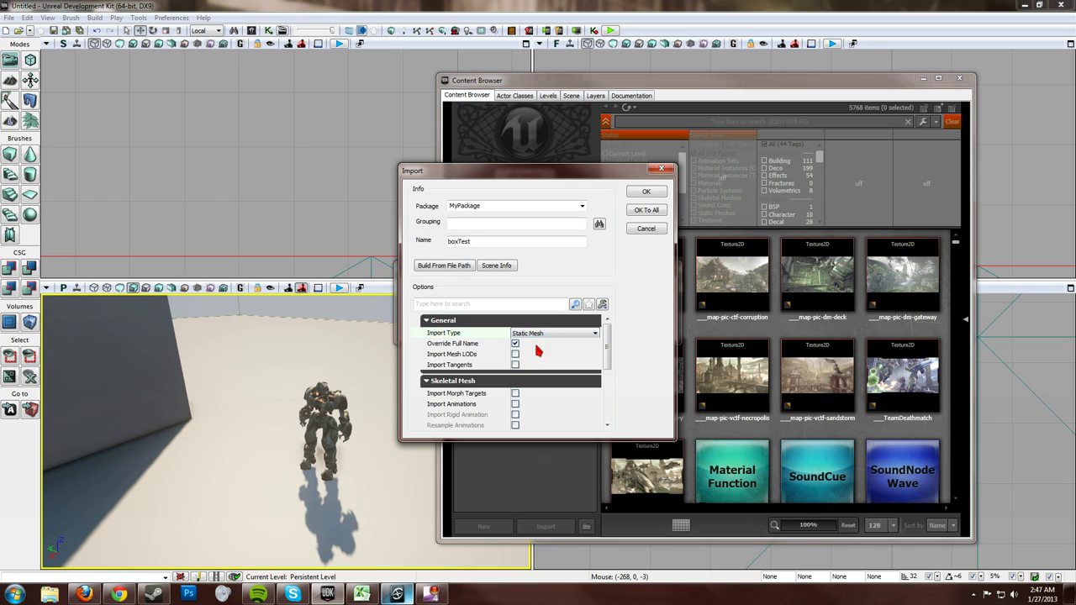
click(646, 192)
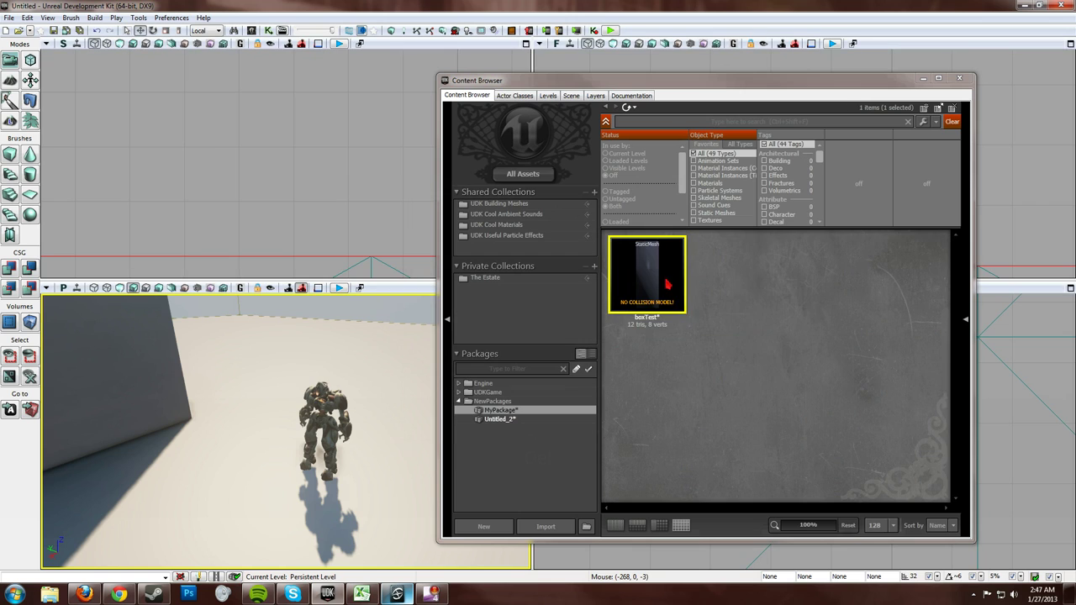
Add the boxTest static mesh beside the robot and close the Content Browser
click(277, 453)
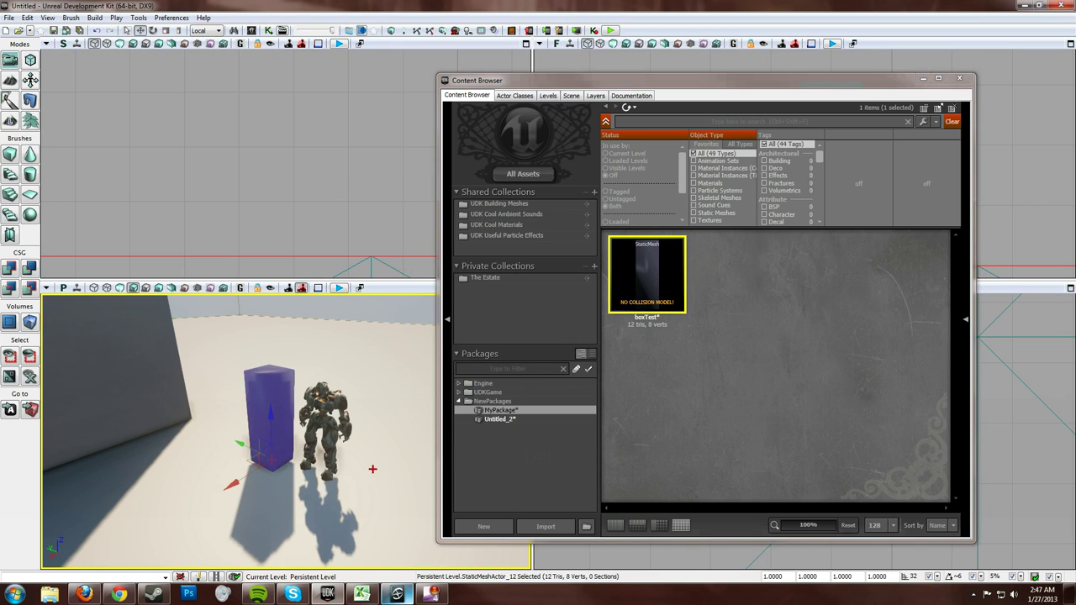
click(959, 78)
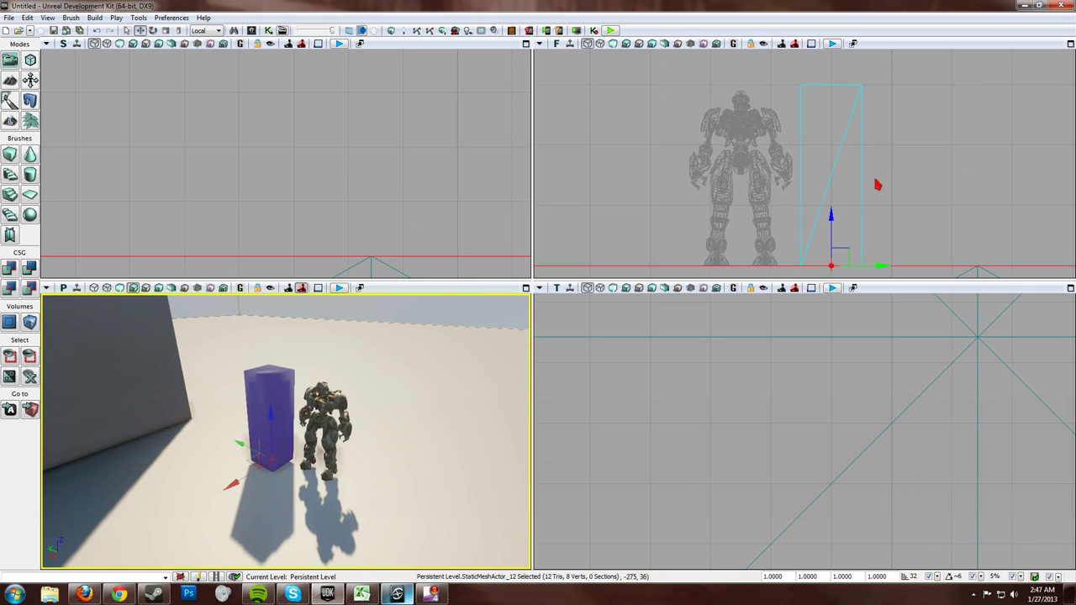
scroll(901, 169, down, 3)
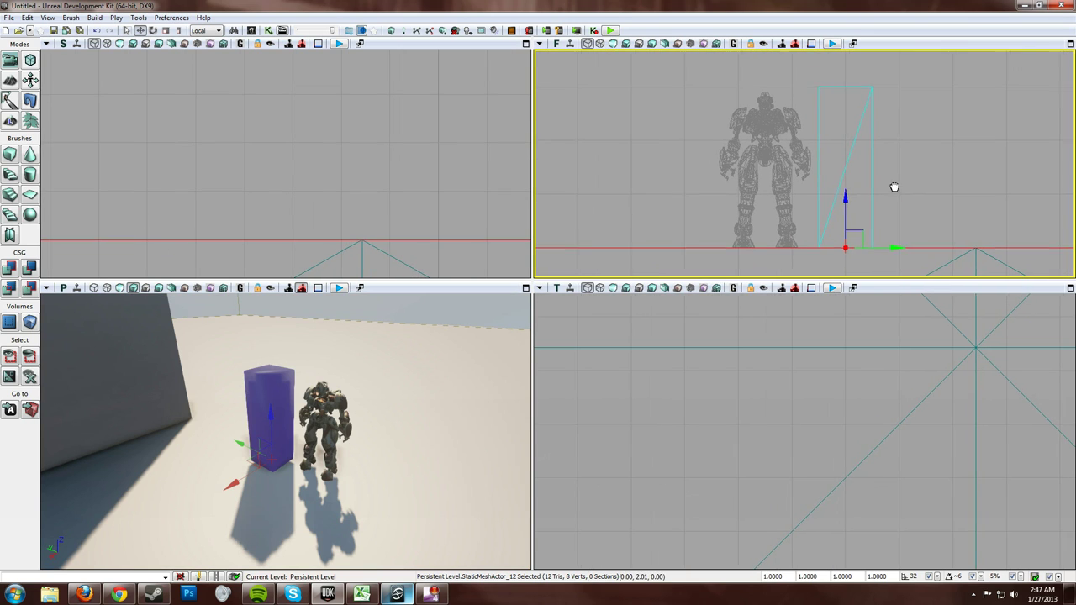
Inspect the new box and the robot in the front view by selecting each in turn
click(804, 126)
click(802, 121)
click(817, 98)
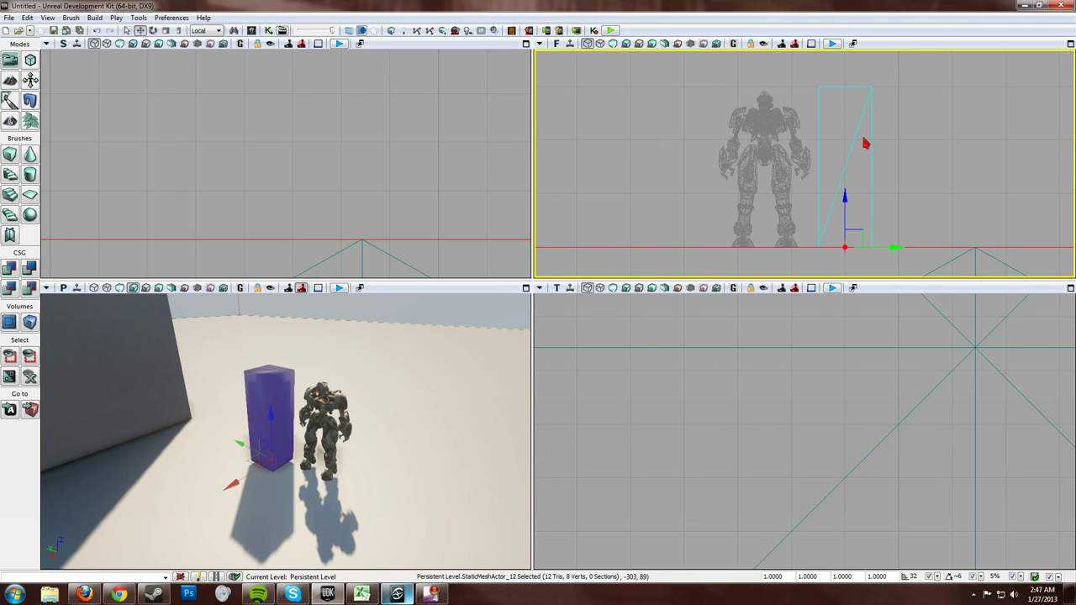
drag(867, 139, 898, 161)
click(897, 161)
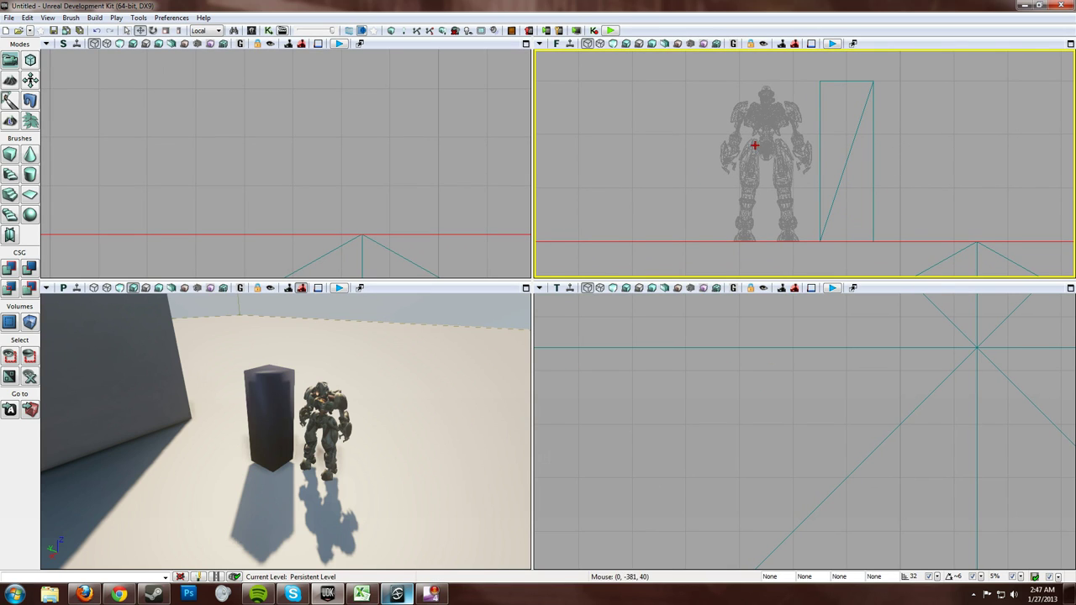
click(777, 133)
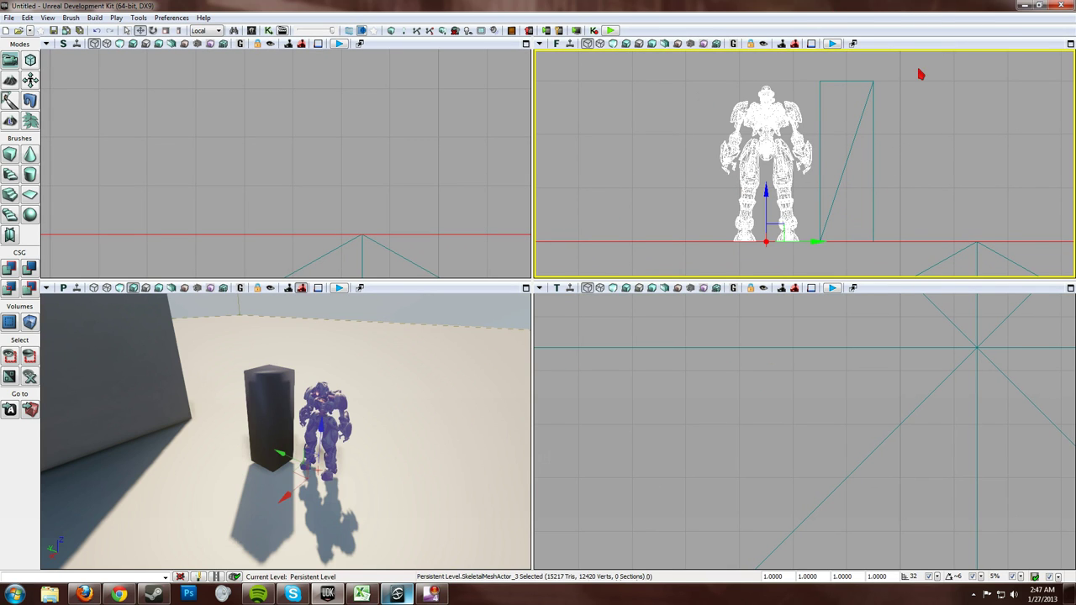
drag(644, 193, 647, 192)
click(647, 193)
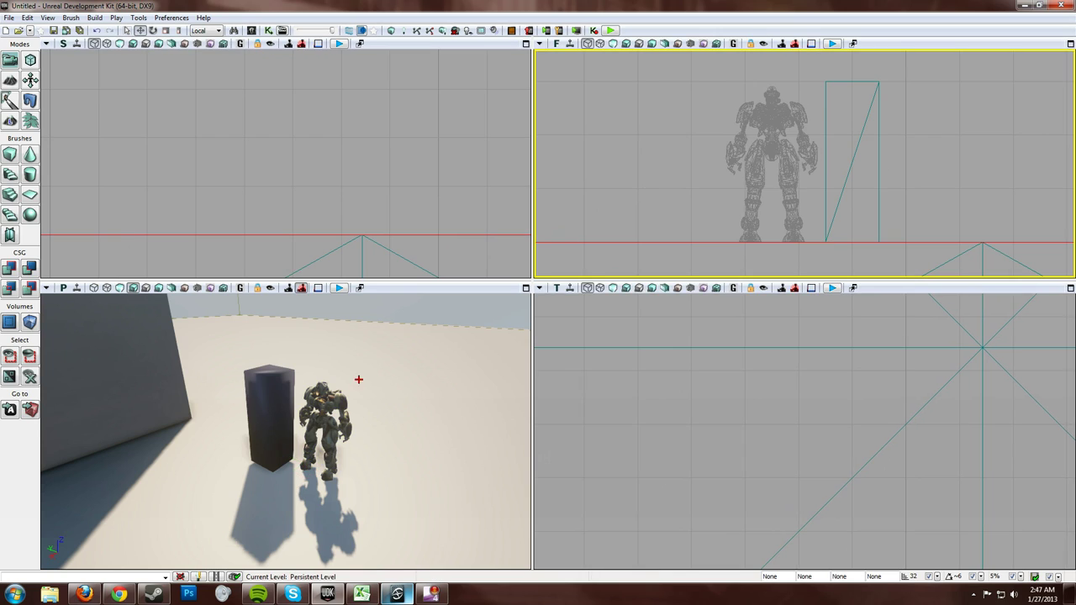